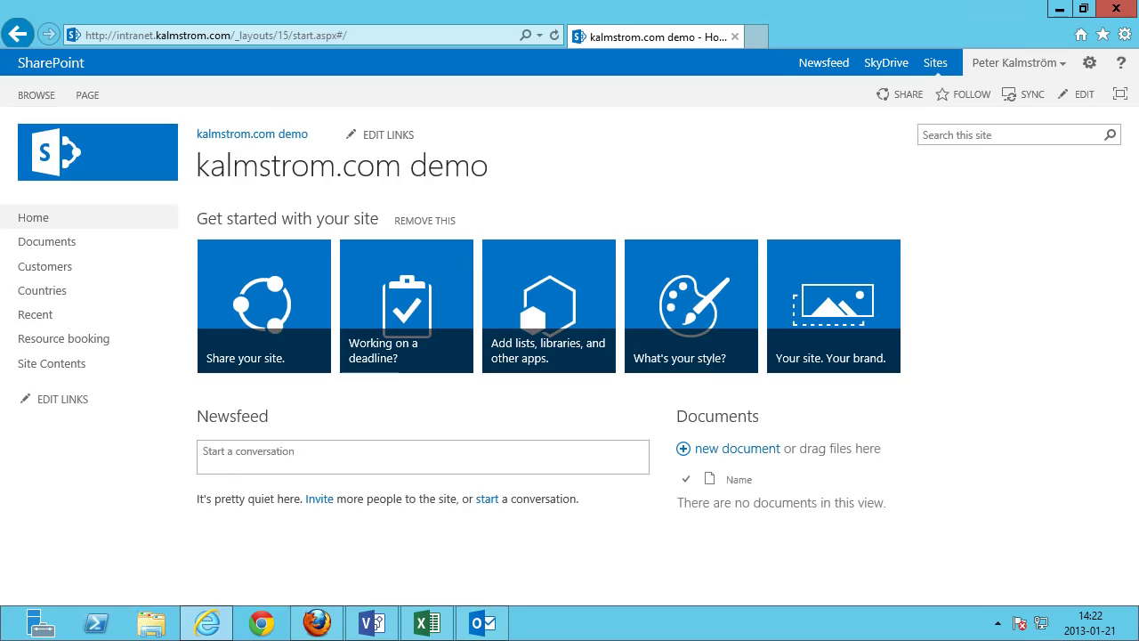
# Open the Documents library and create a new Word document from FILES > New Document, opening it in Word.
pyautogui.click(53, 251)
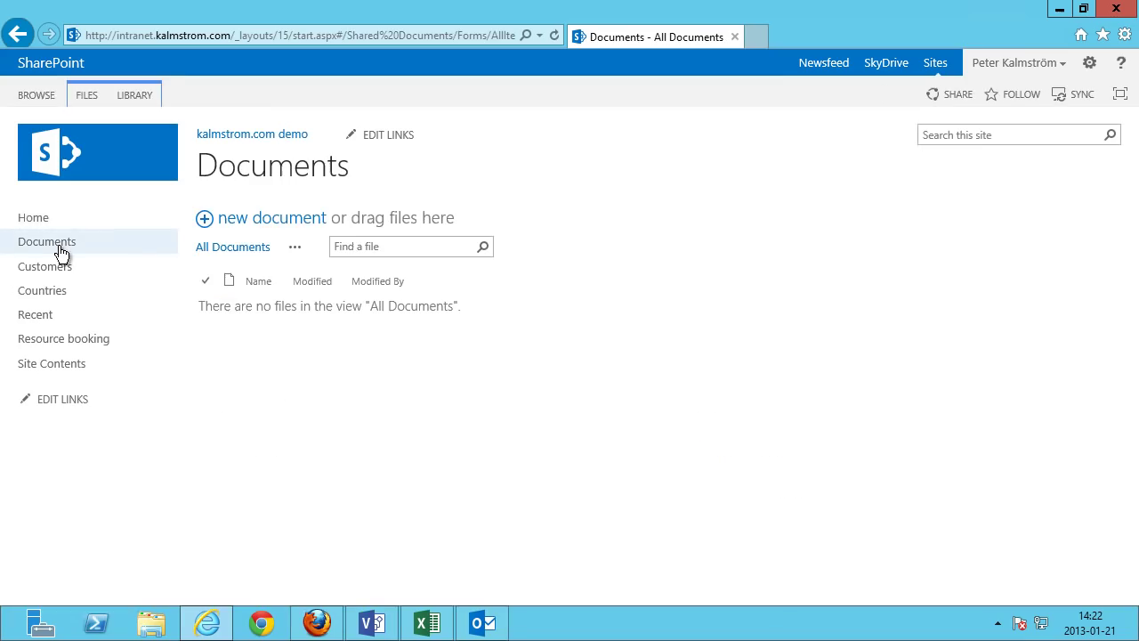
pyautogui.click(294, 222)
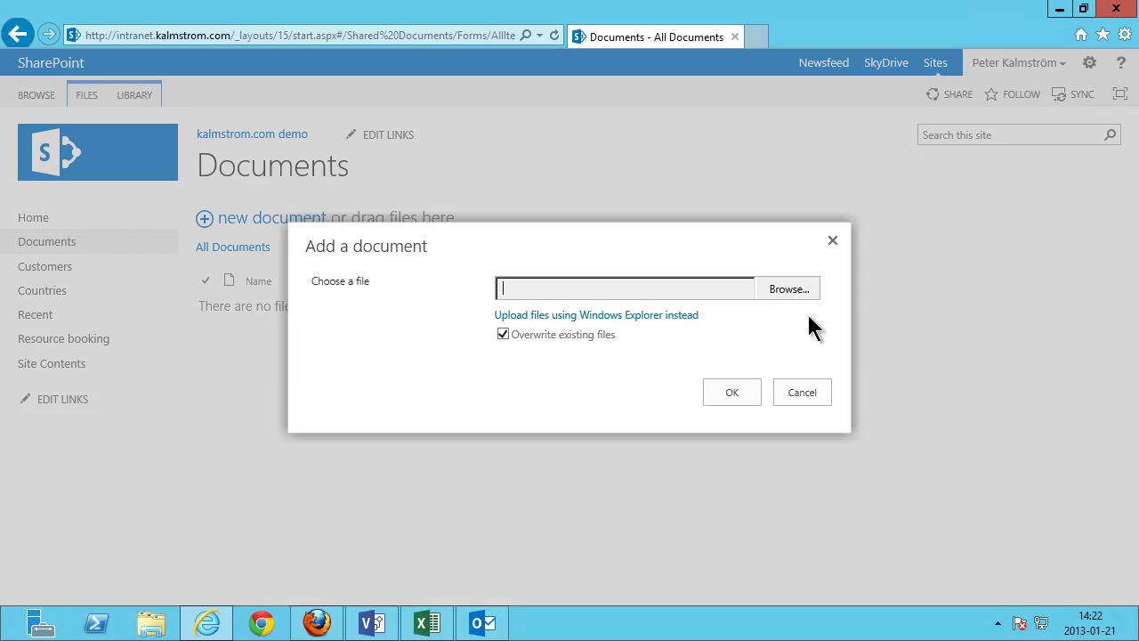
pyautogui.click(801, 392)
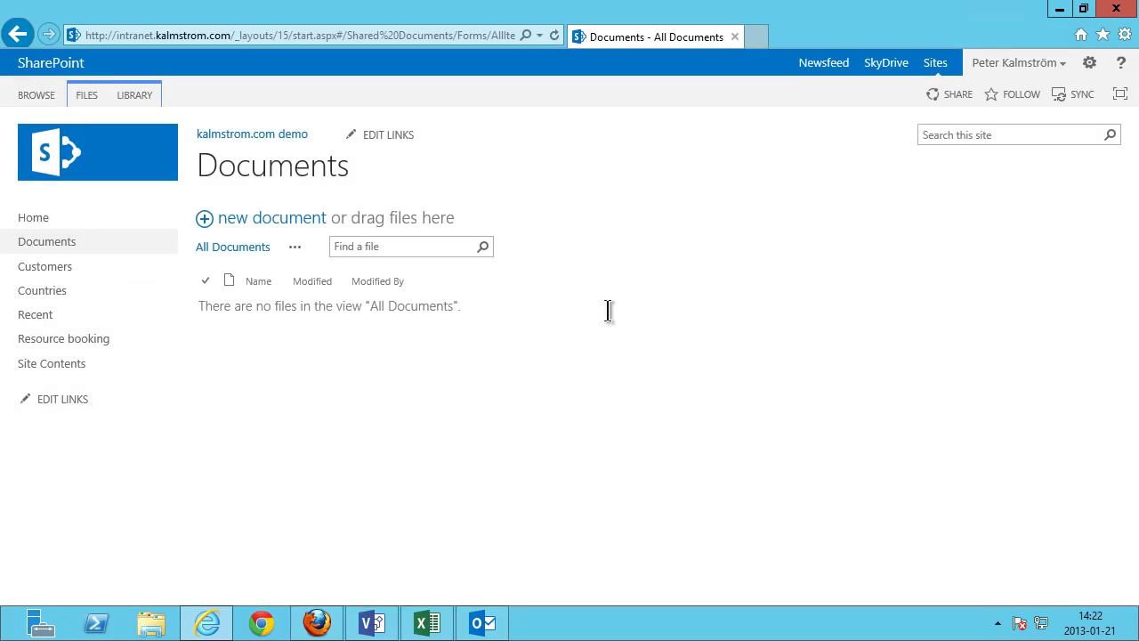
pyautogui.click(90, 95)
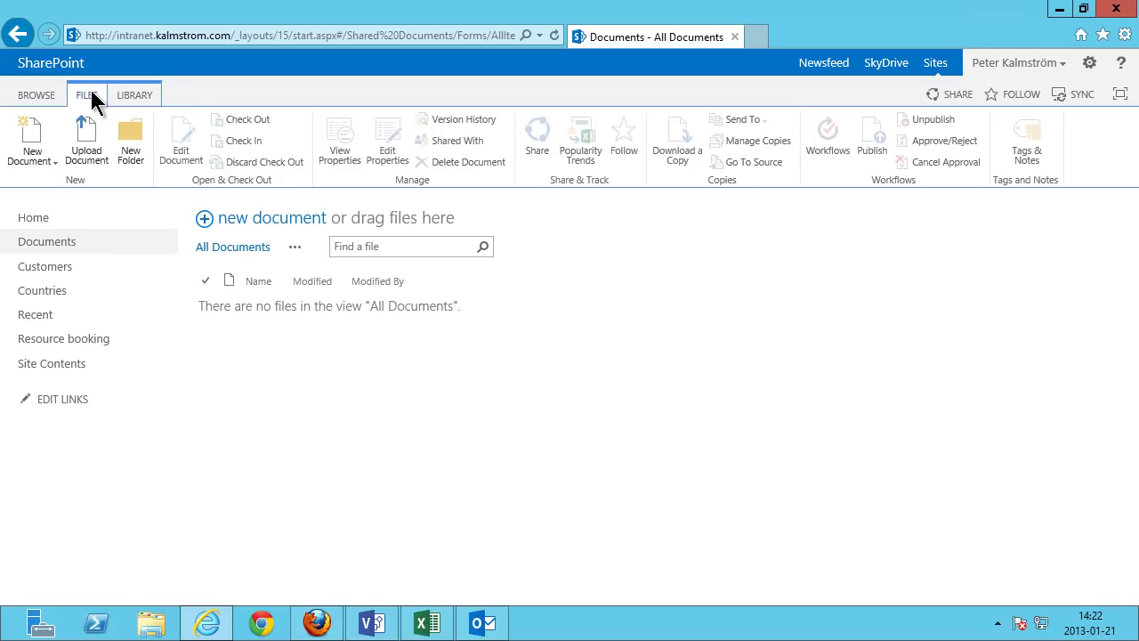
pyautogui.click(45, 163)
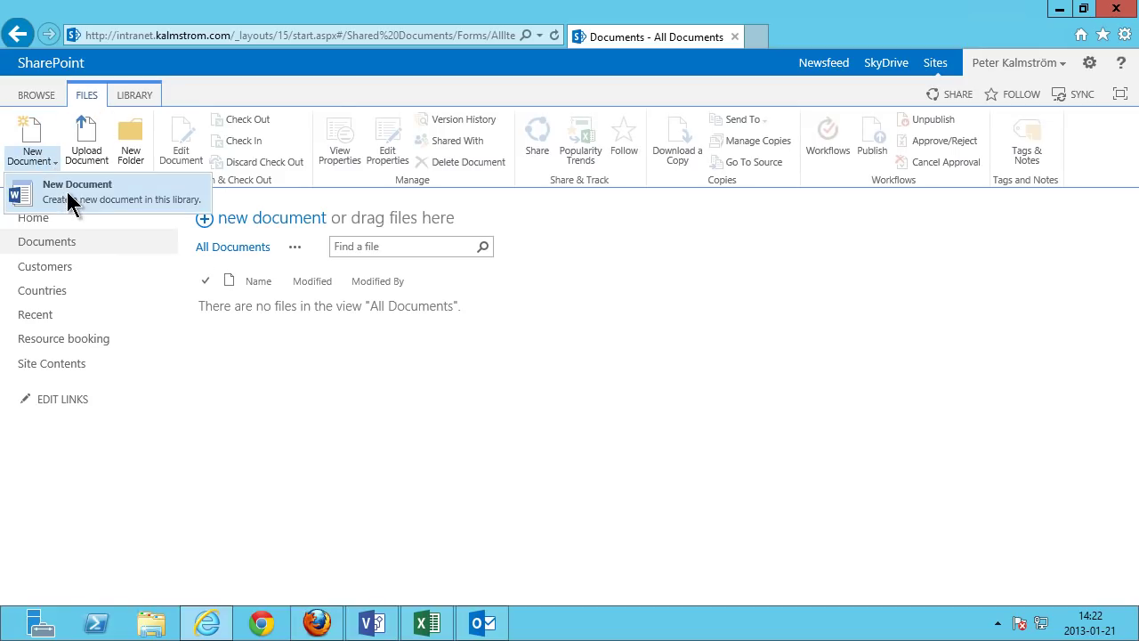
pyautogui.click(71, 200)
pyautogui.click(657, 420)
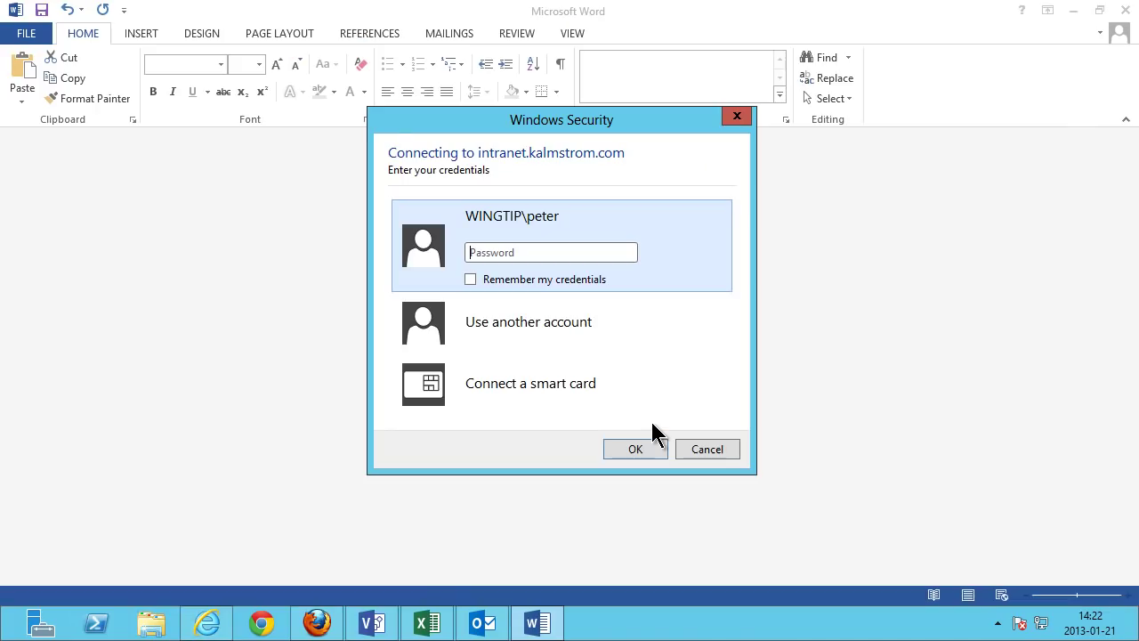
# Sign in with the account password and enable editing of the new document.
pyautogui.click(506, 253)
pyautogui.write('••••••••')
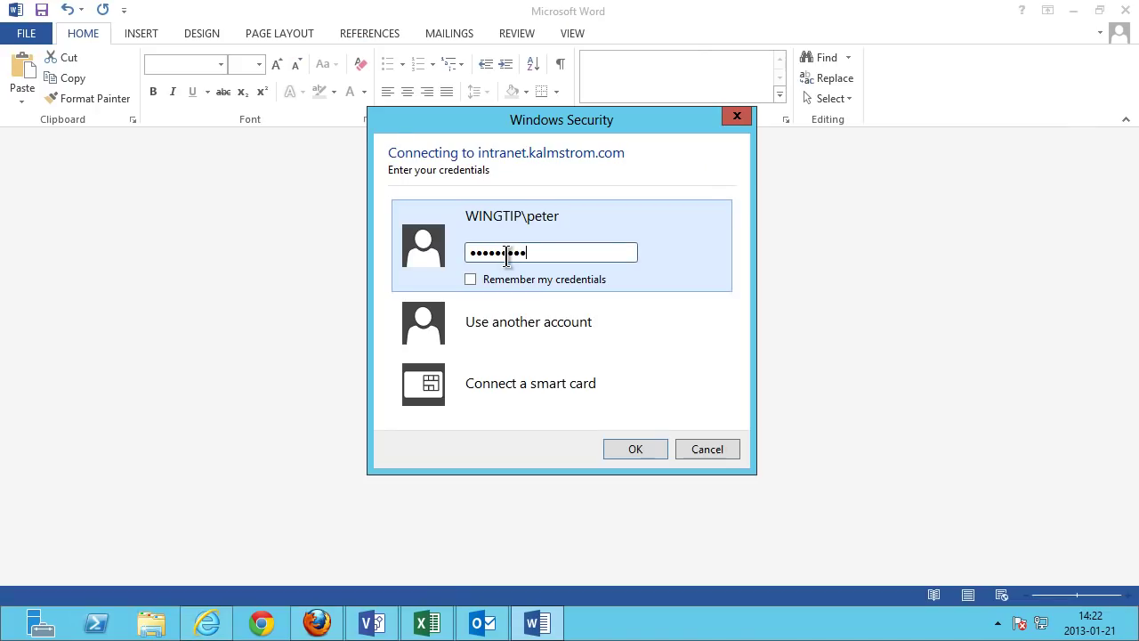
pyautogui.press('Return')
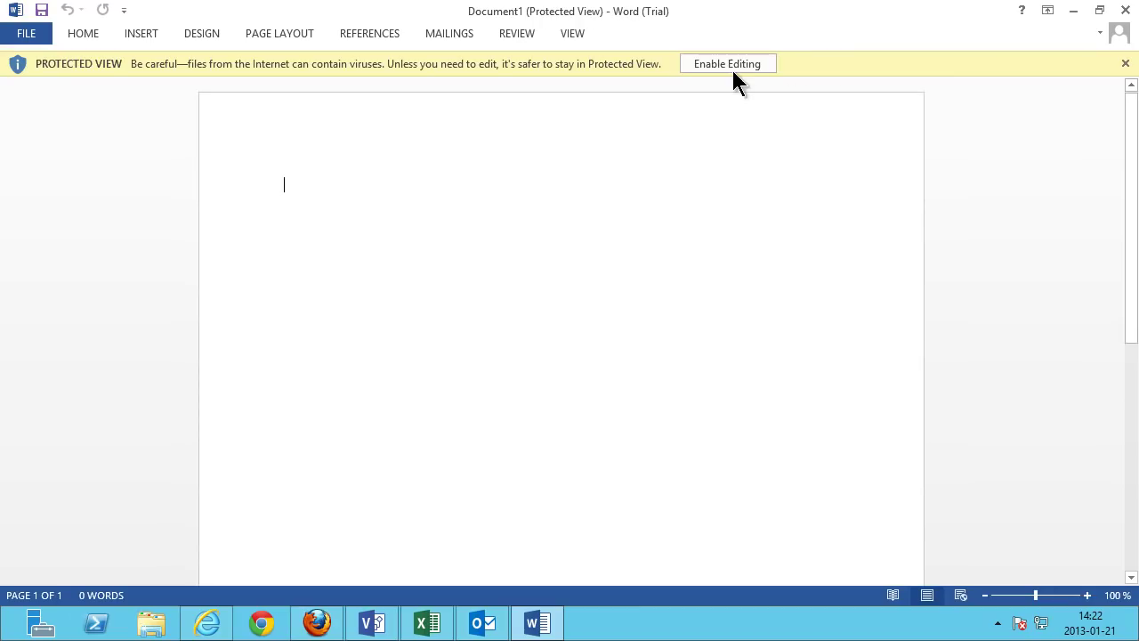
pyautogui.click(735, 65)
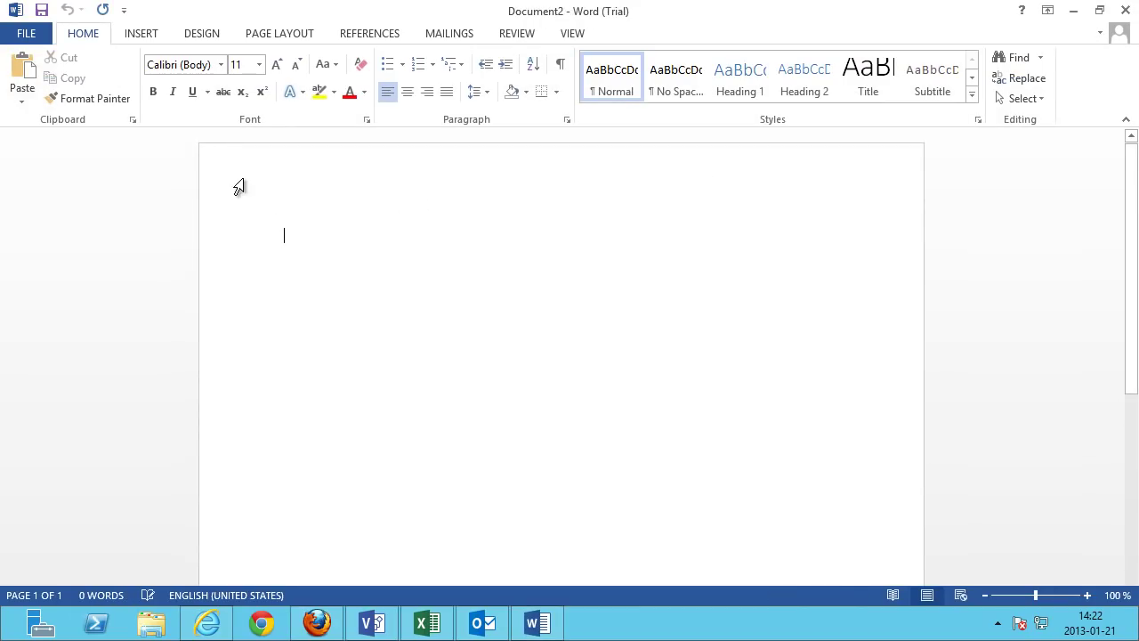
# Look through the Design and Page Layout tabs and the Themes gallery.
pyautogui.click(218, 36)
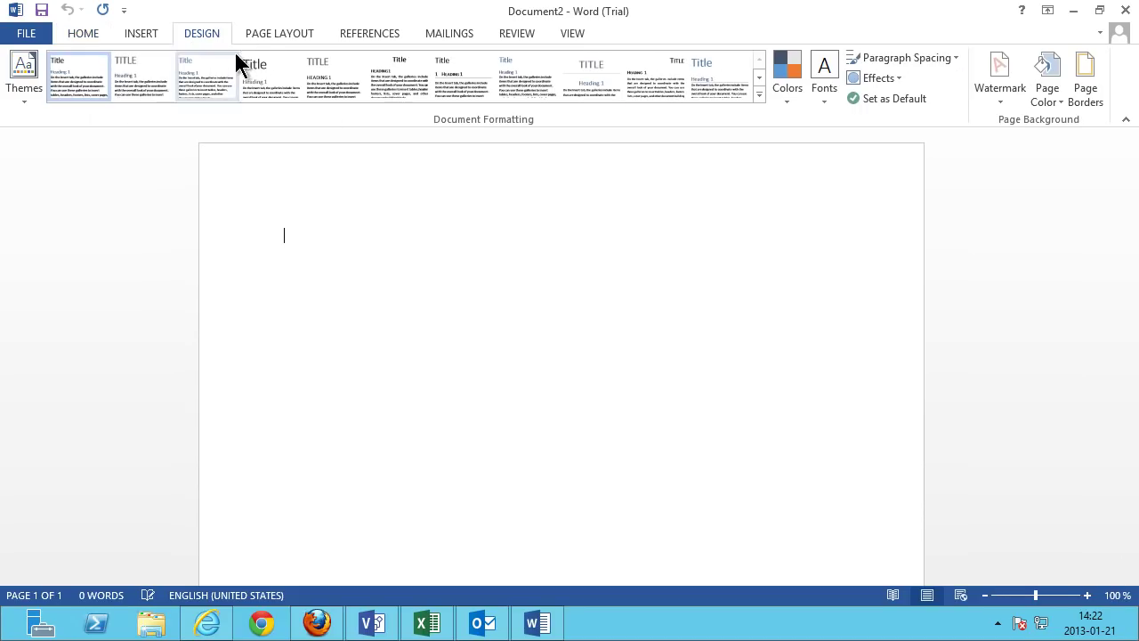
pyautogui.click(263, 35)
pyautogui.click(202, 37)
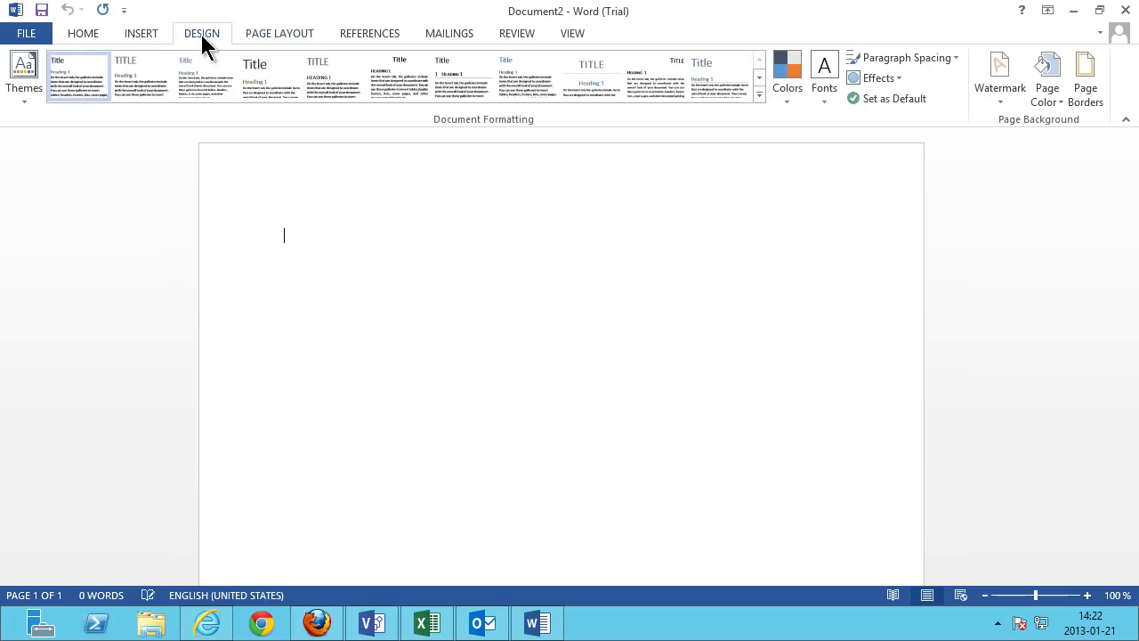
pyautogui.click(24, 76)
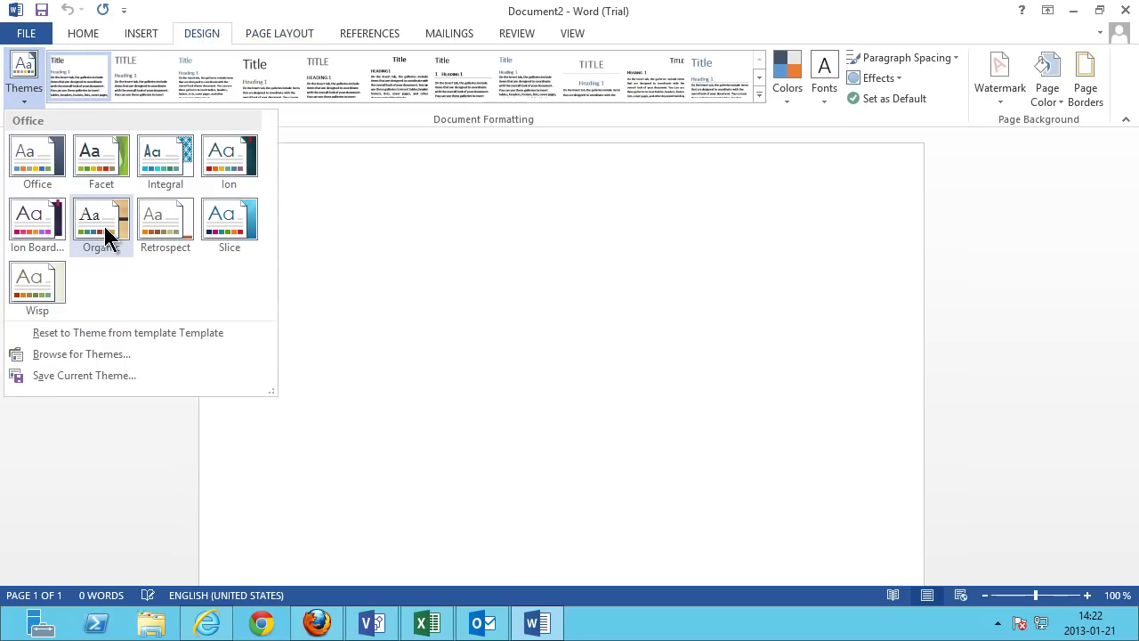
pyautogui.click(100, 230)
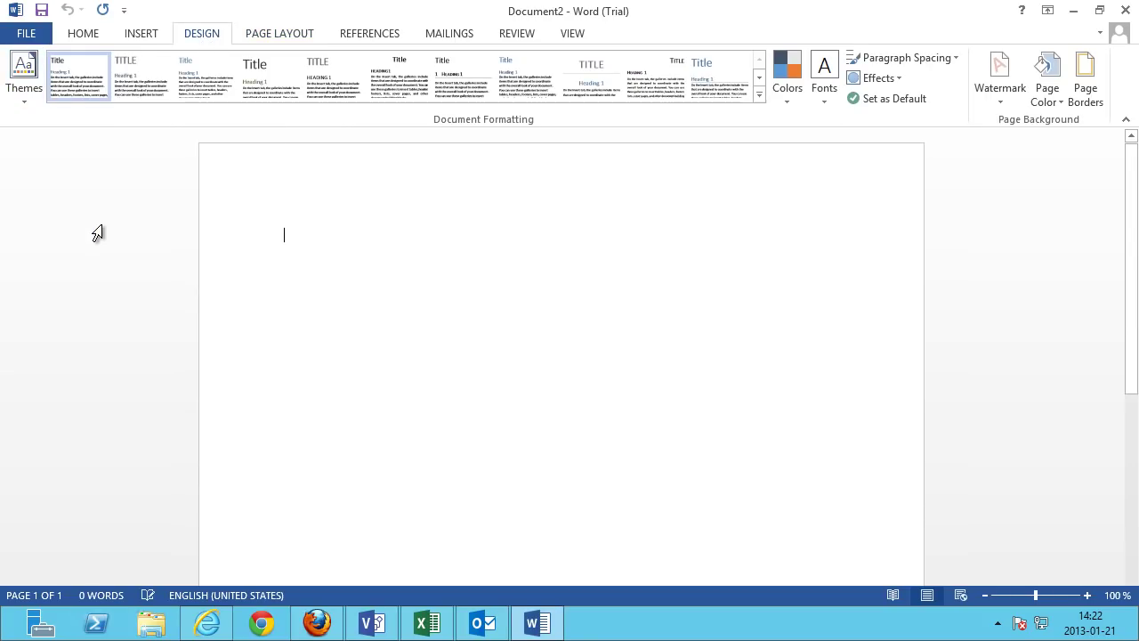
# Close the document without saving and return to the SharePoint library in Internet Explorer.
pyautogui.click(37, 36)
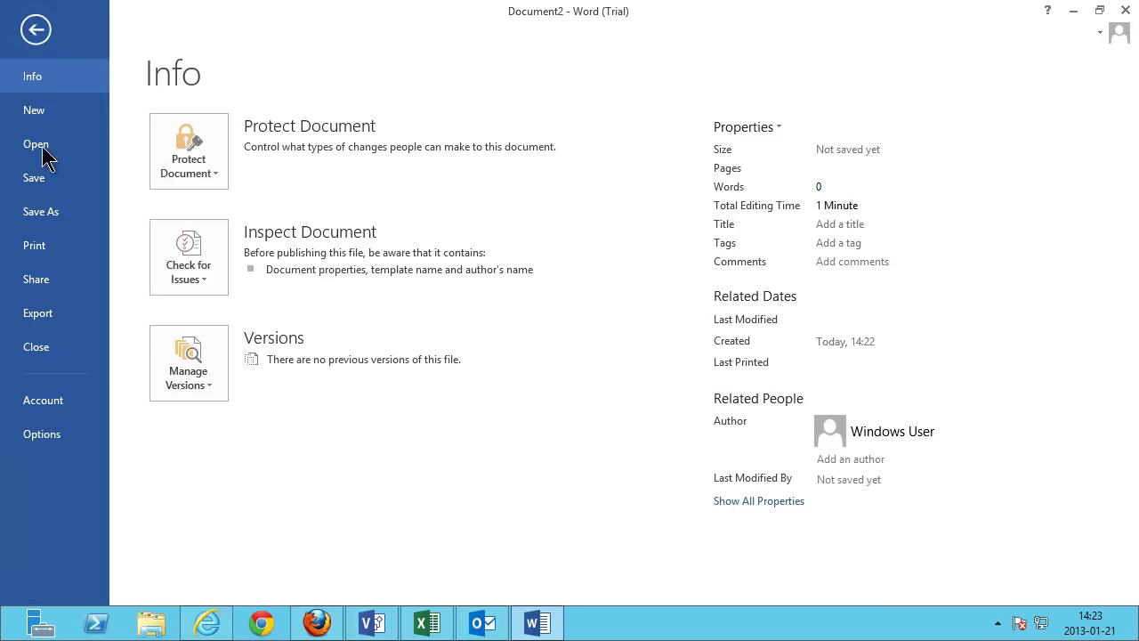
pyautogui.click(38, 347)
pyautogui.click(582, 347)
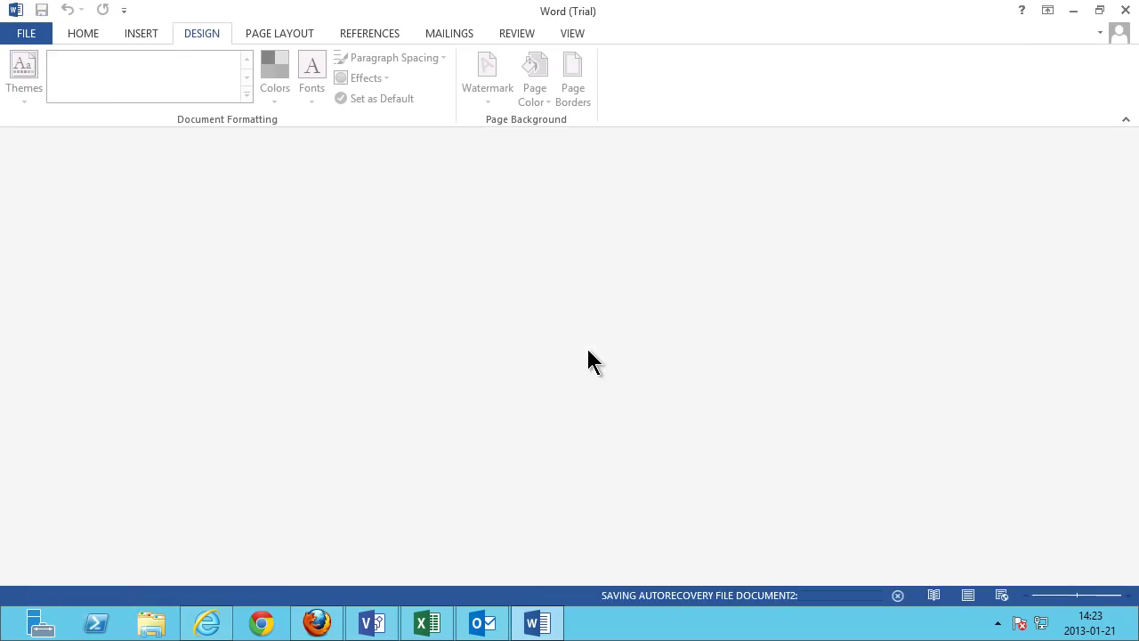
pyautogui.click(208, 623)
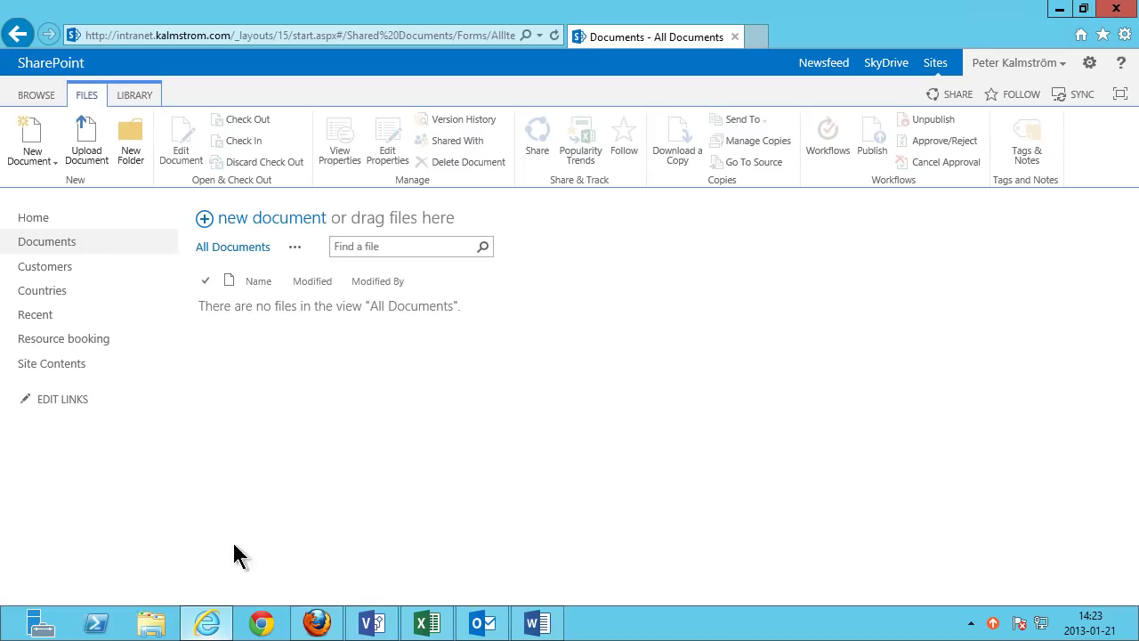
# Go from the home page through Site Settings to the Site Content Types list.
pyautogui.click(50, 223)
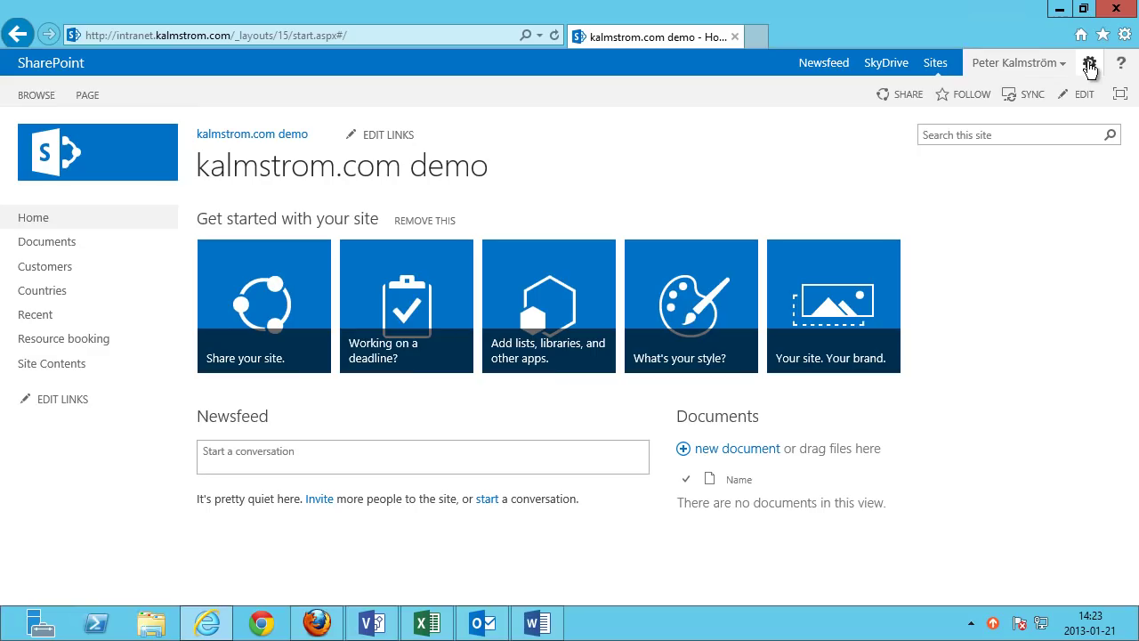
pyautogui.click(1087, 66)
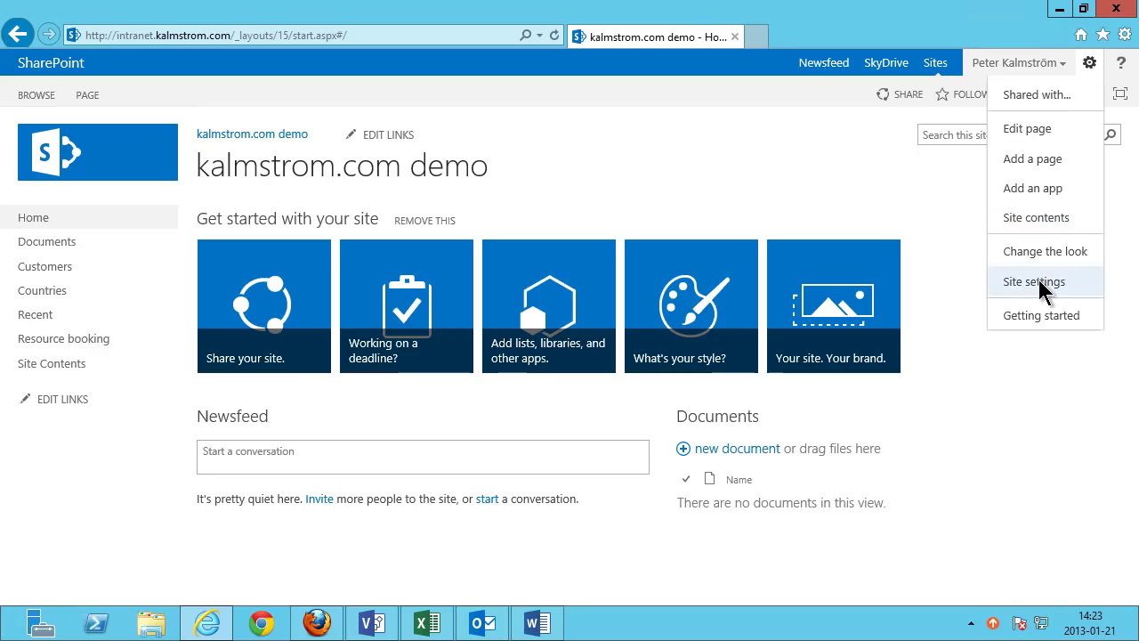
pyautogui.click(1041, 281)
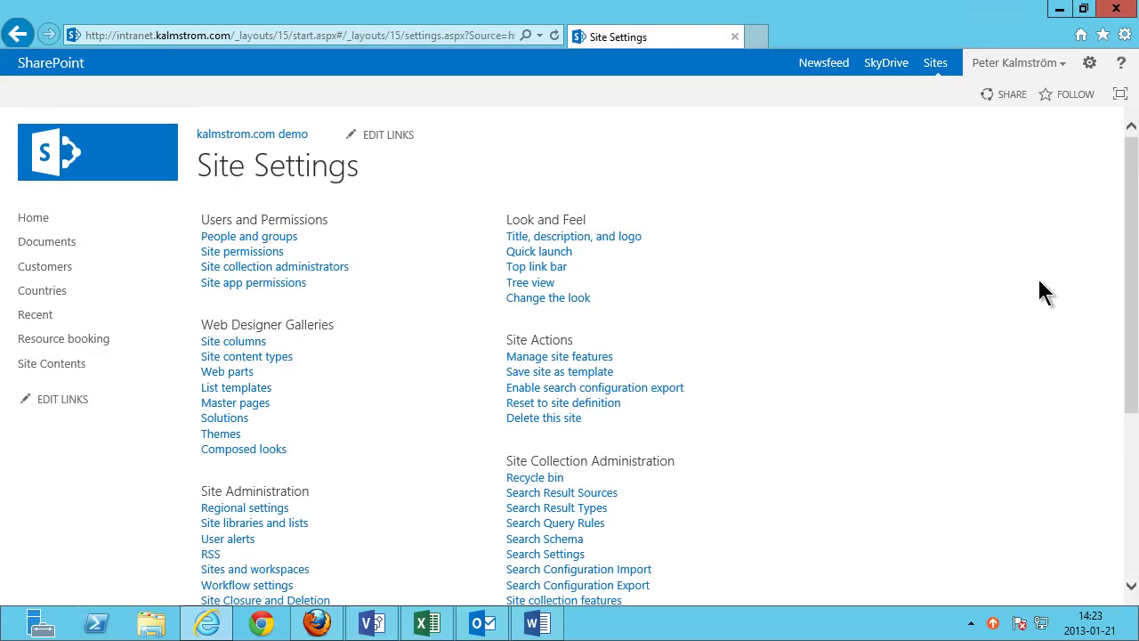
pyautogui.click(245, 361)
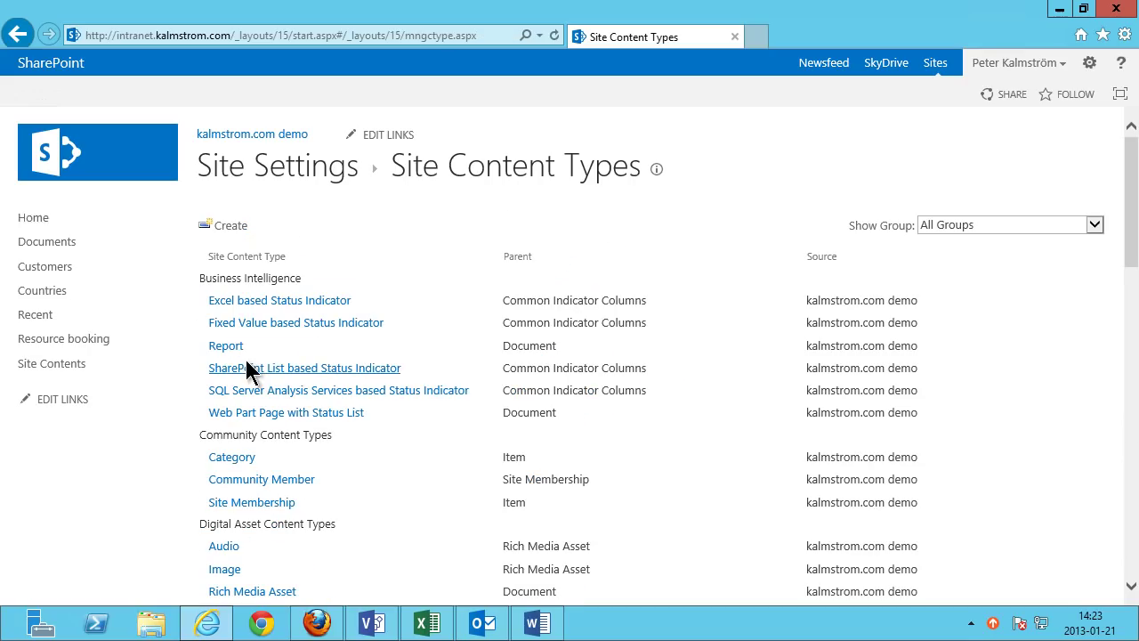
# Name a new site content type 'Contoso Docs' with parent Document from Document Content Types.
pyautogui.click(239, 228)
pyautogui.write('Contoso Docs')
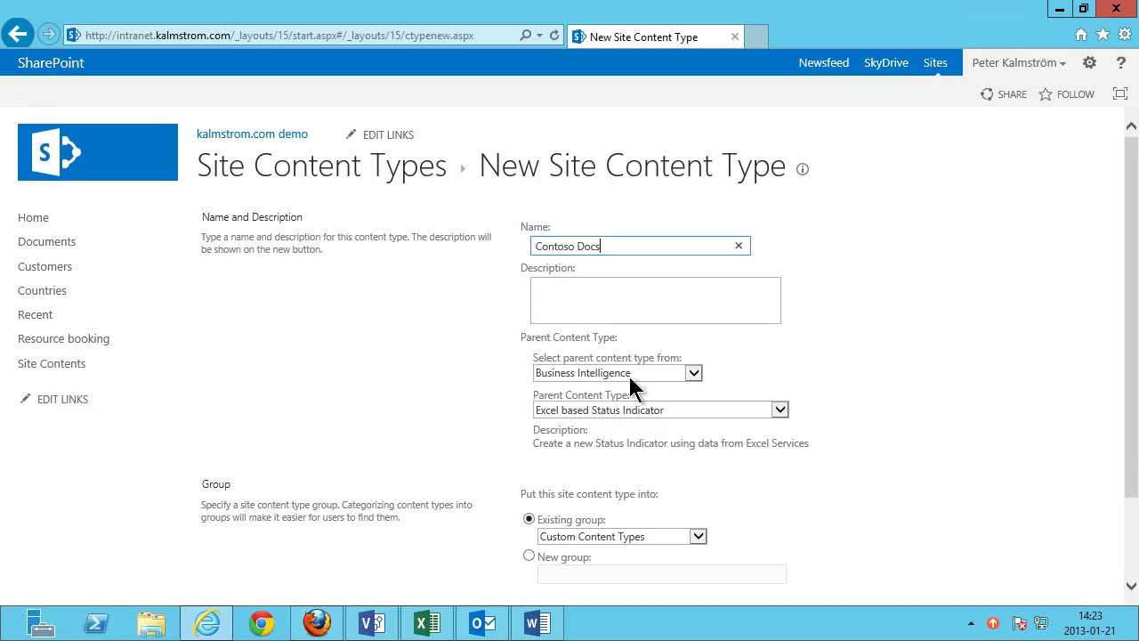
pyautogui.click(636, 374)
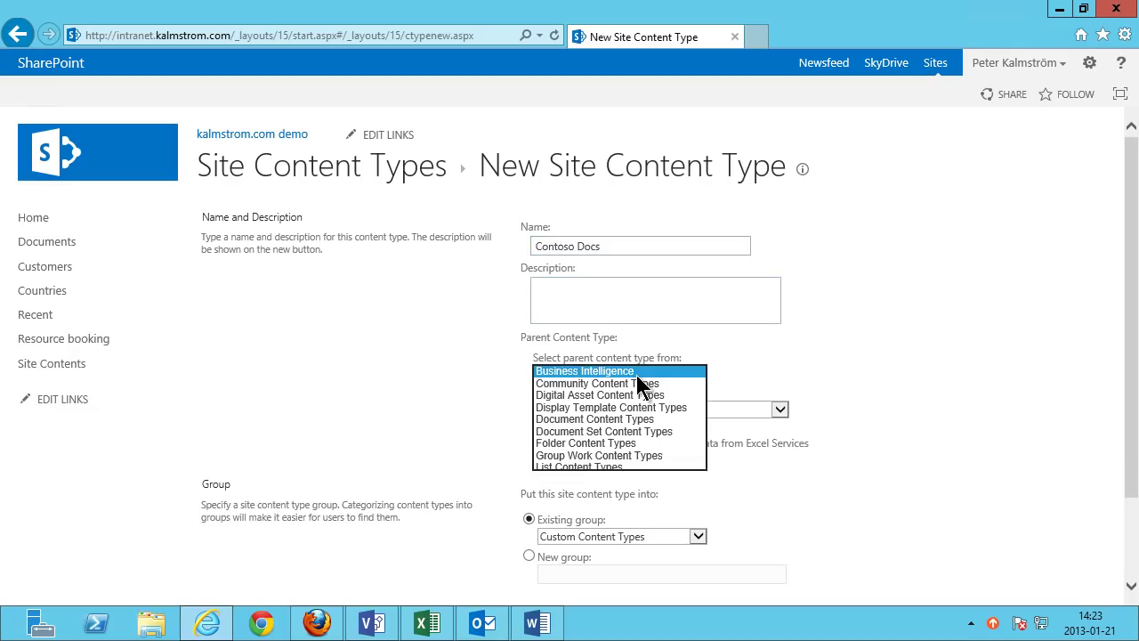
pyautogui.click(602, 419)
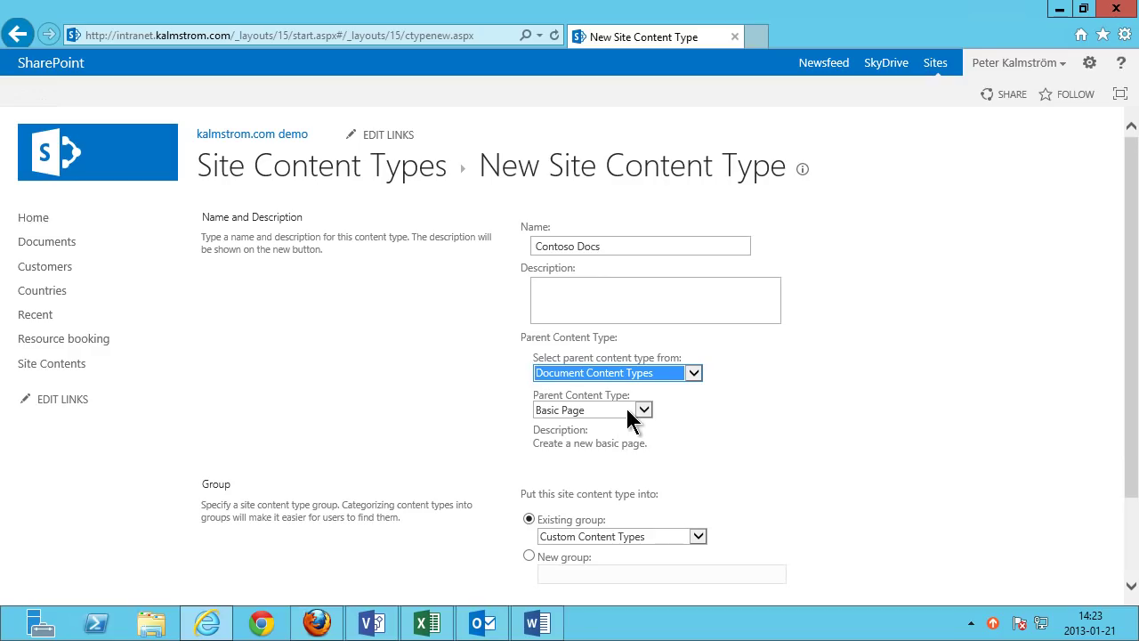
pyautogui.click(641, 410)
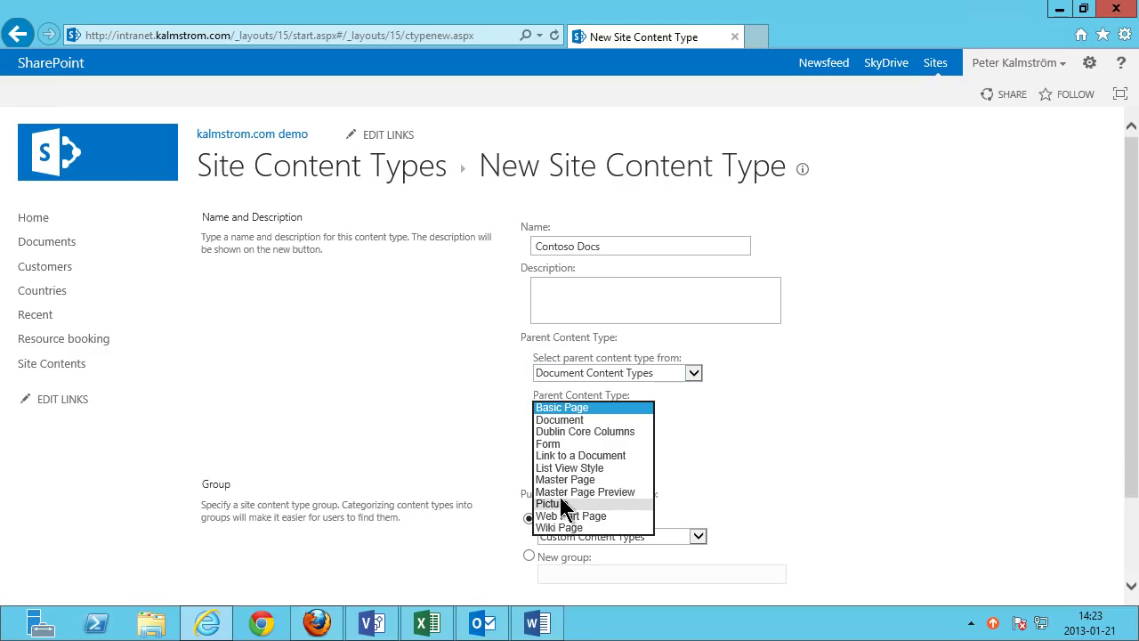
pyautogui.click(574, 421)
# Put it in new group 'Contoso Content Types', create it, and return to Site Settings.
pyautogui.scroll(-1, 1128, 471)
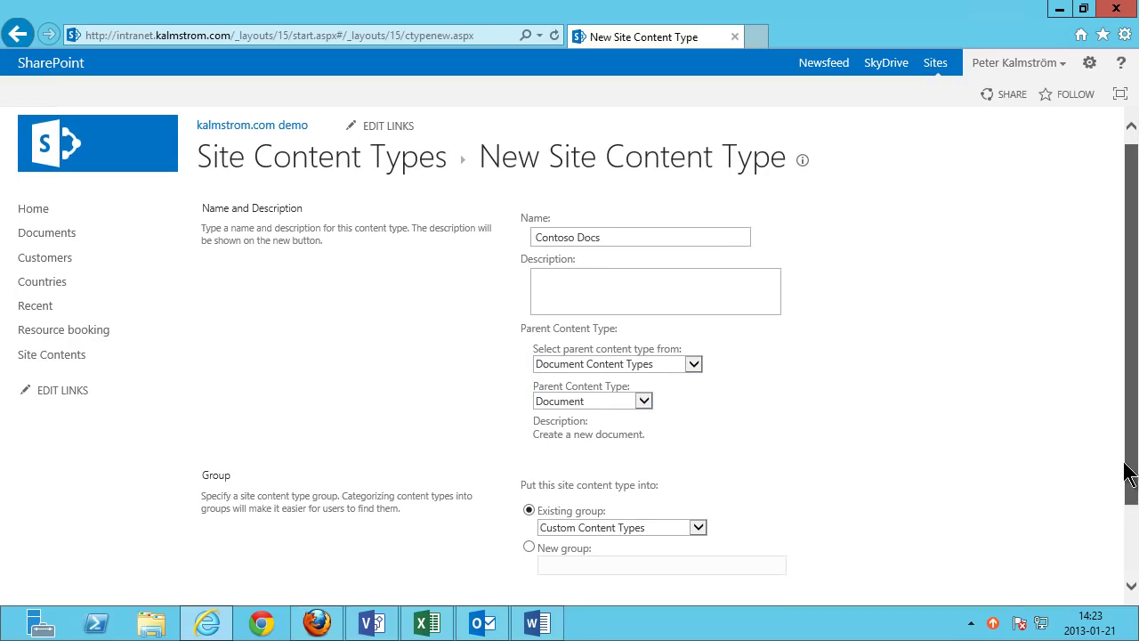
pyautogui.scroll(-2, 1129, 471)
pyautogui.click(529, 474)
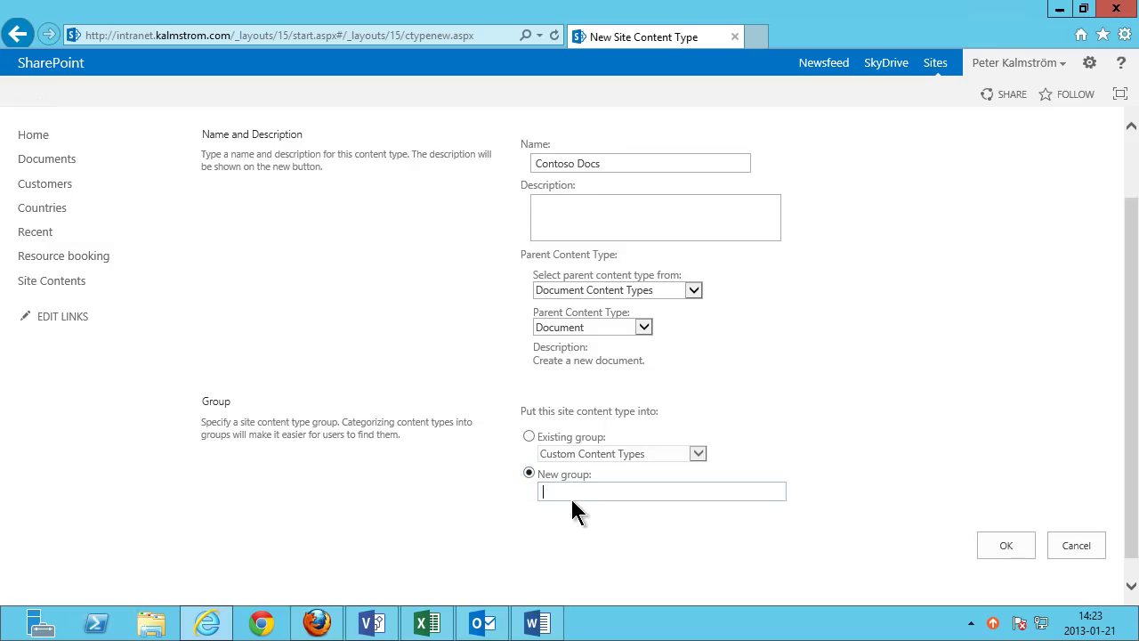
pyautogui.write('Contoso Content Types')
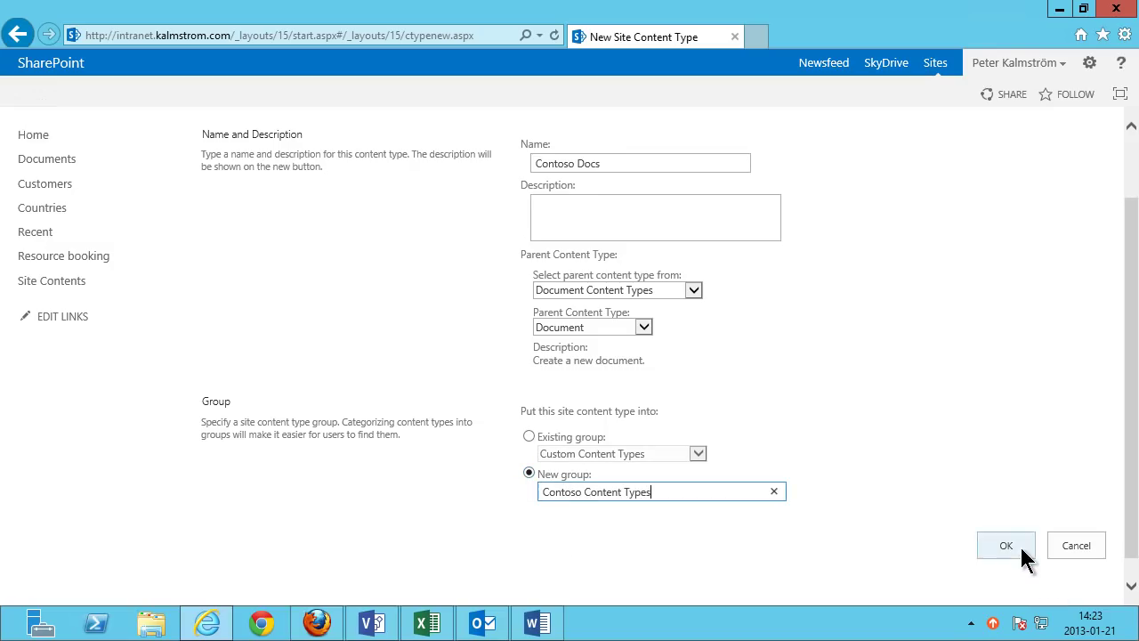
pyautogui.click(1019, 547)
pyautogui.click(1089, 62)
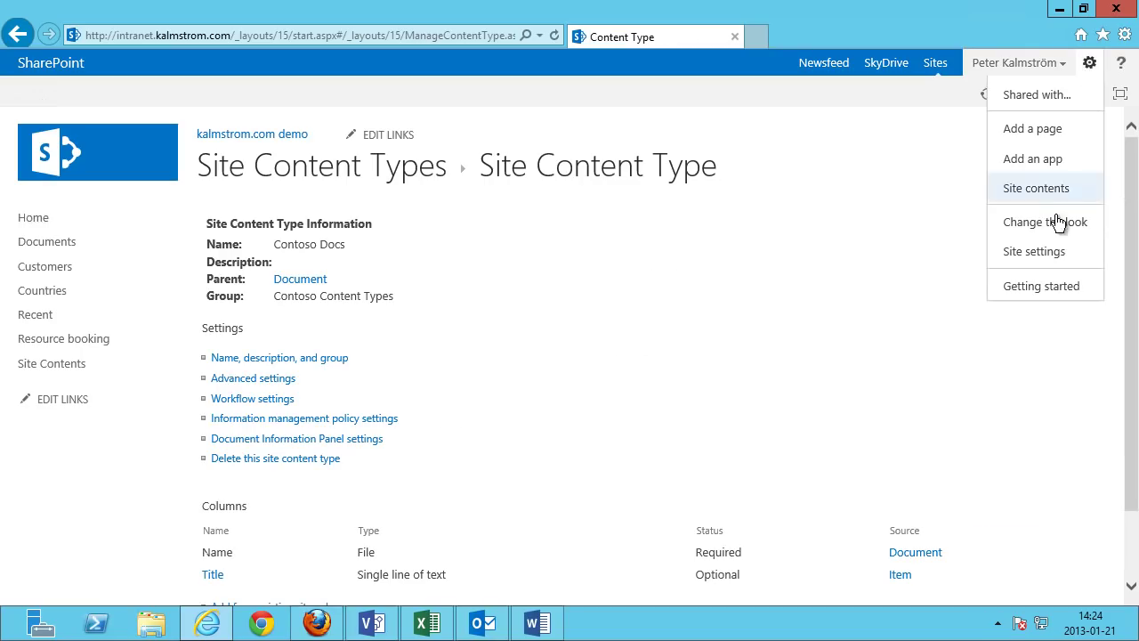
pyautogui.click(1048, 252)
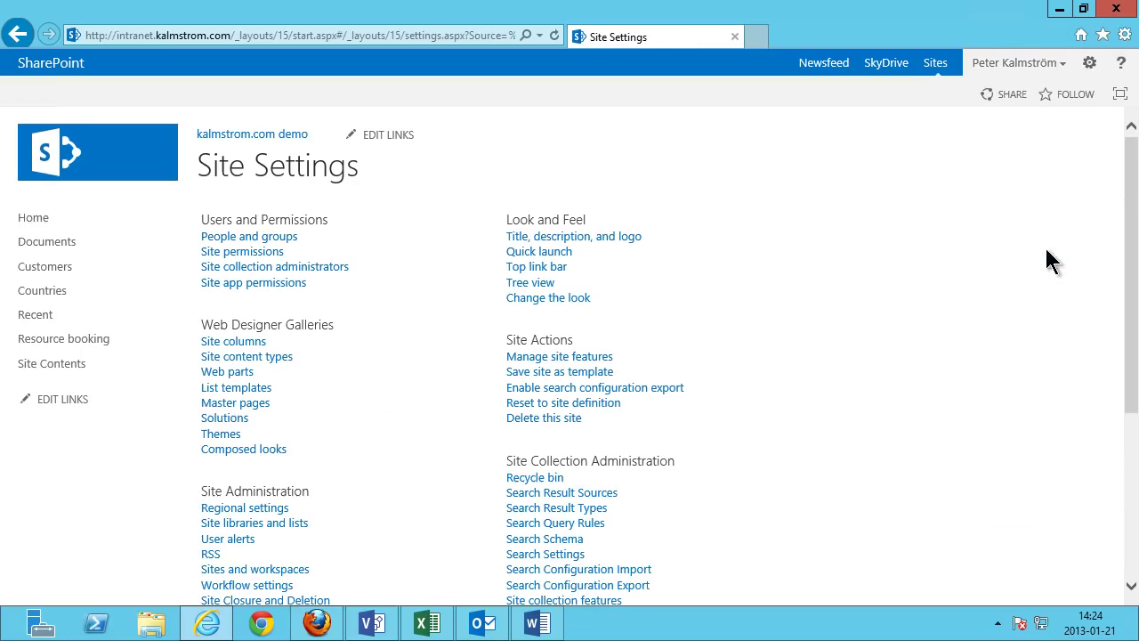
# Create site content type 'Contoso Spreadsheets' with parent Document in the Contoso Content Types group.
pyautogui.click(238, 355)
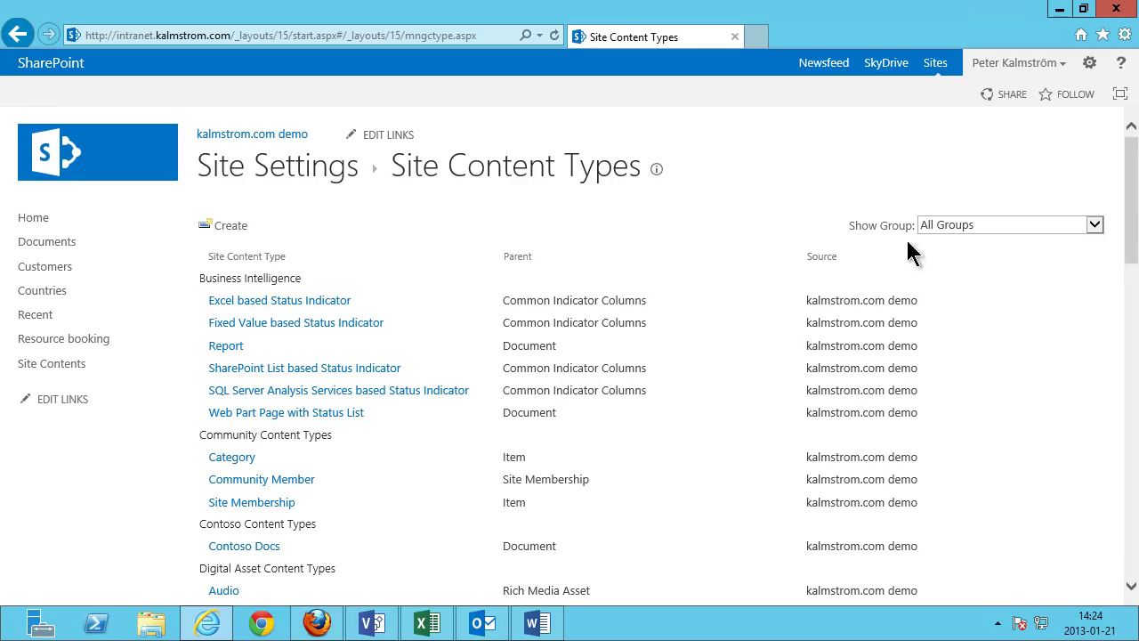
pyautogui.click(234, 226)
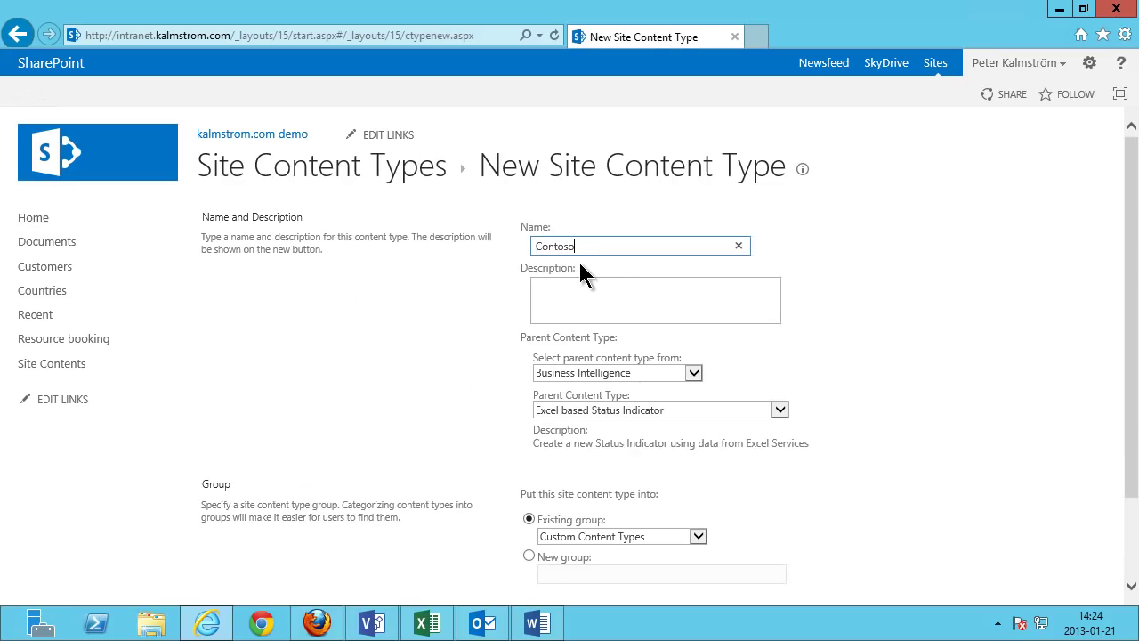
pyautogui.write('Contoso Spreadsheets')
pyautogui.click(605, 373)
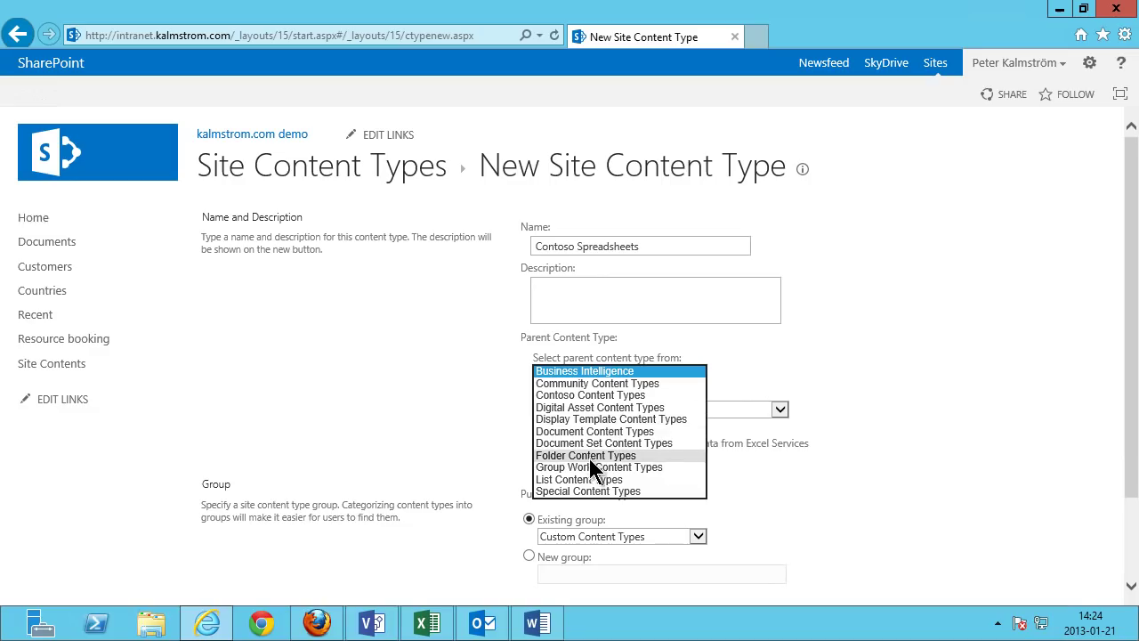
pyautogui.click(594, 431)
pyautogui.click(602, 411)
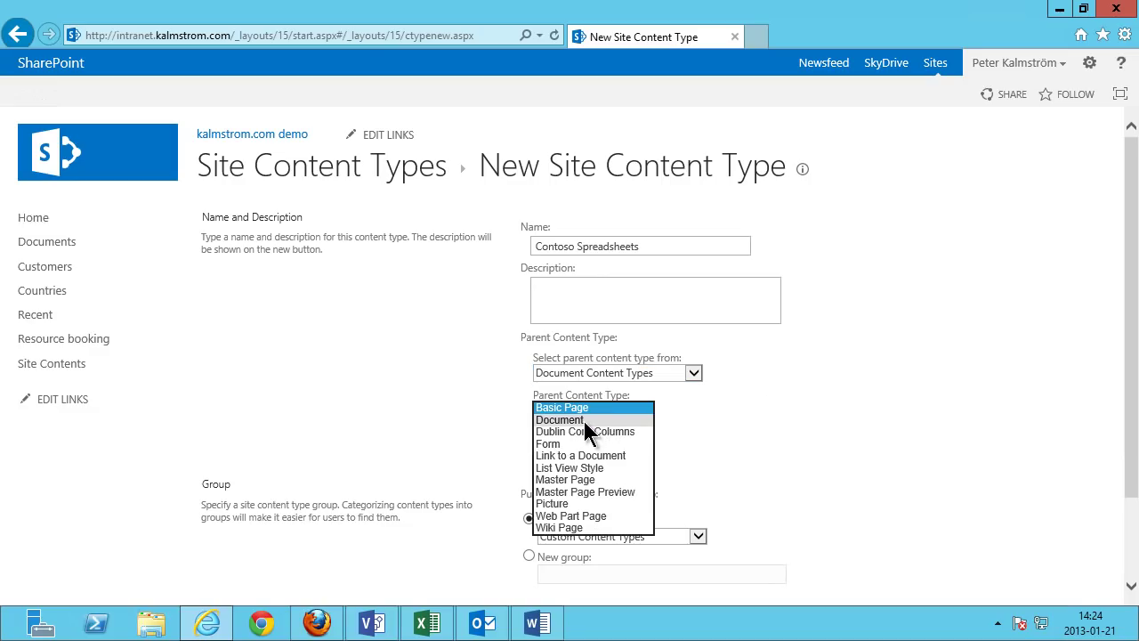
pyautogui.click(583, 420)
pyautogui.click(618, 537)
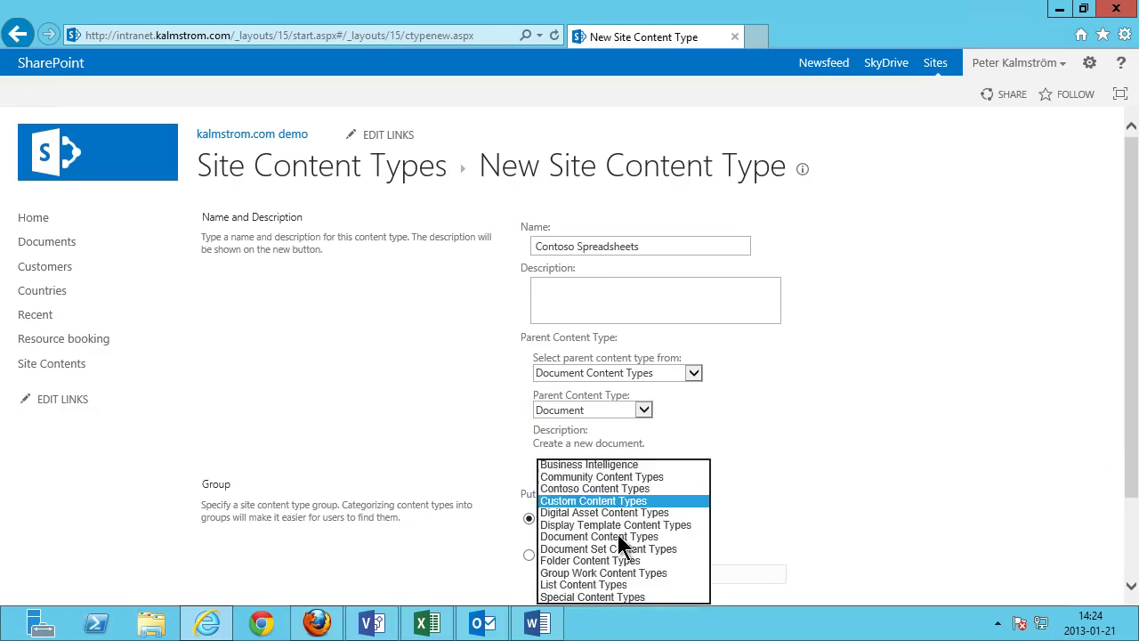
pyautogui.click(614, 489)
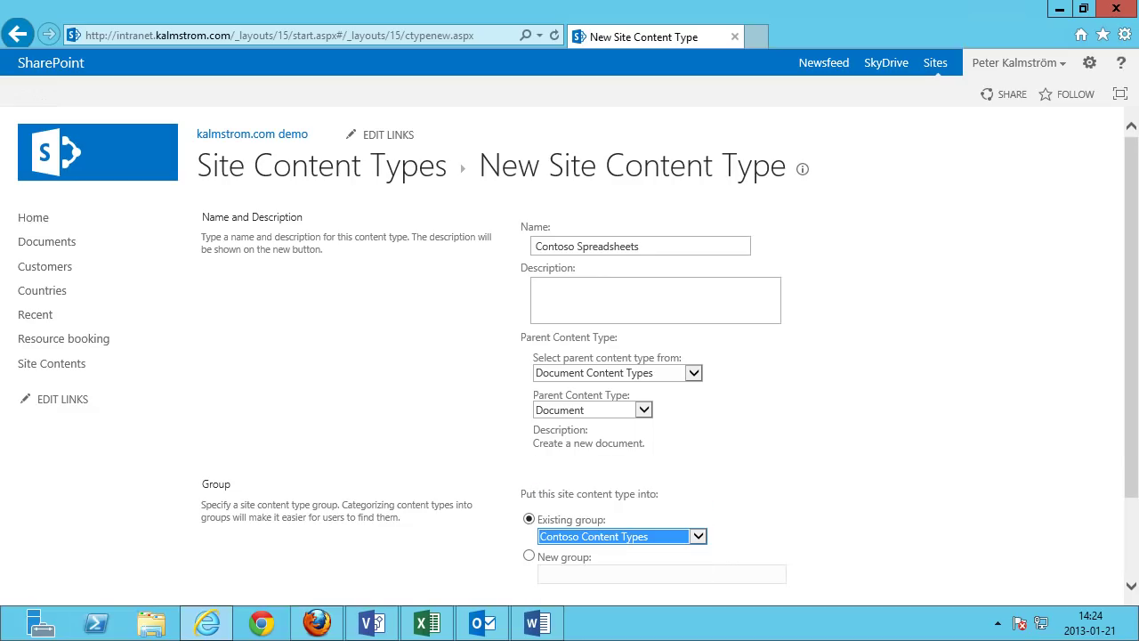
pyautogui.scroll(-2, 1135, 496)
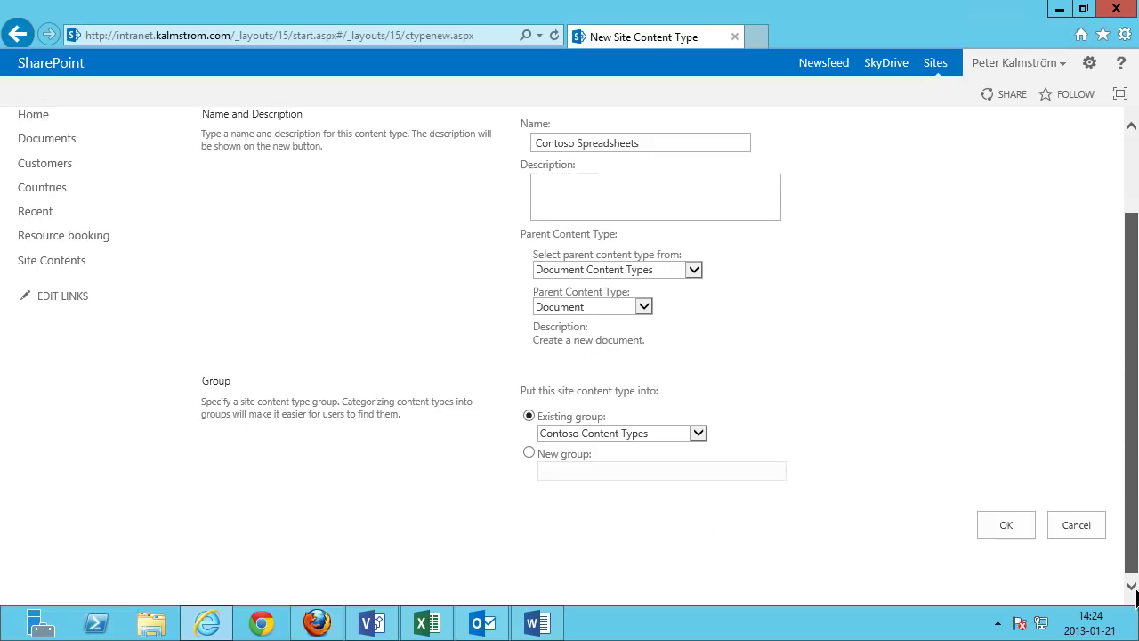
pyautogui.click(1003, 526)
pyautogui.click(360, 169)
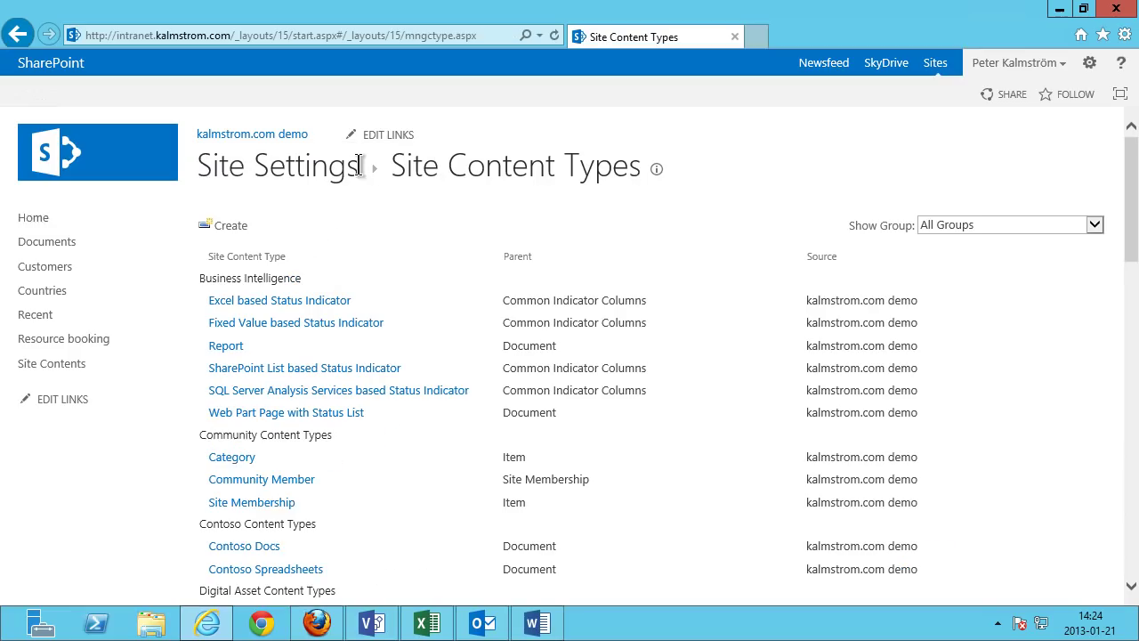
# Name a new site content type 'Contoso Presentation' with parent Document from Document Content Types.
pyautogui.click(239, 227)
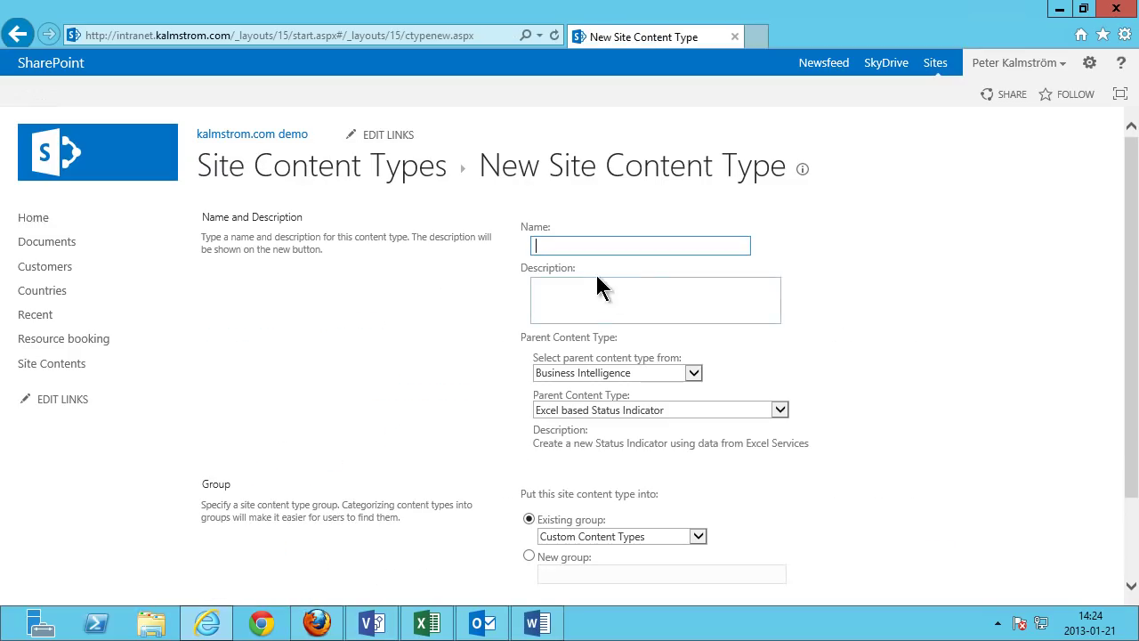
pyautogui.write('Conto')
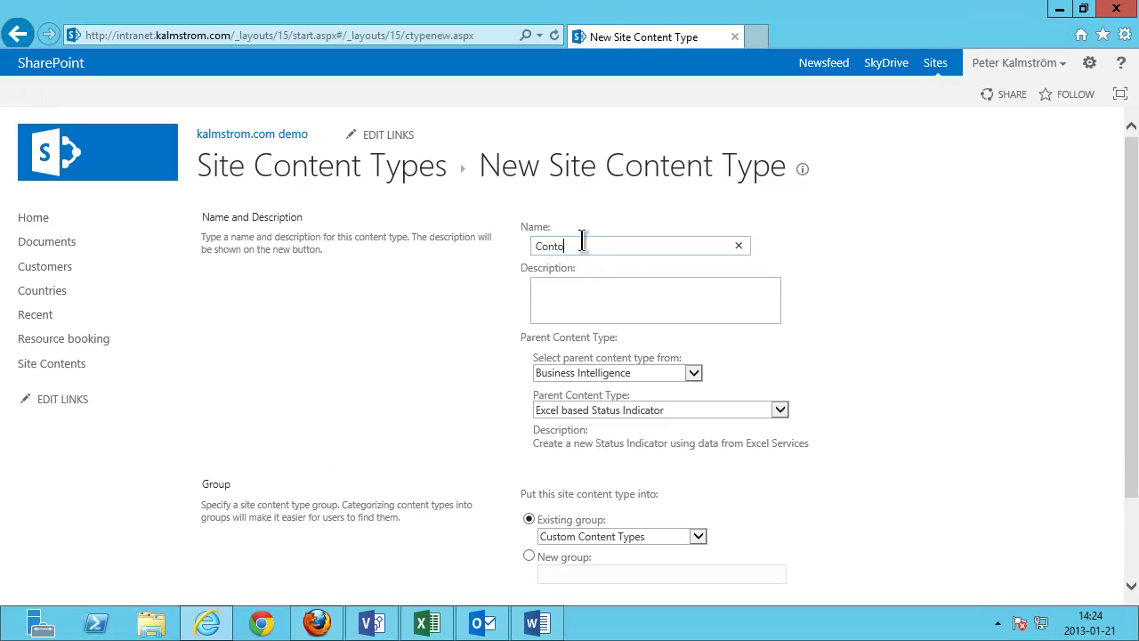
pyautogui.write('so Presentation')
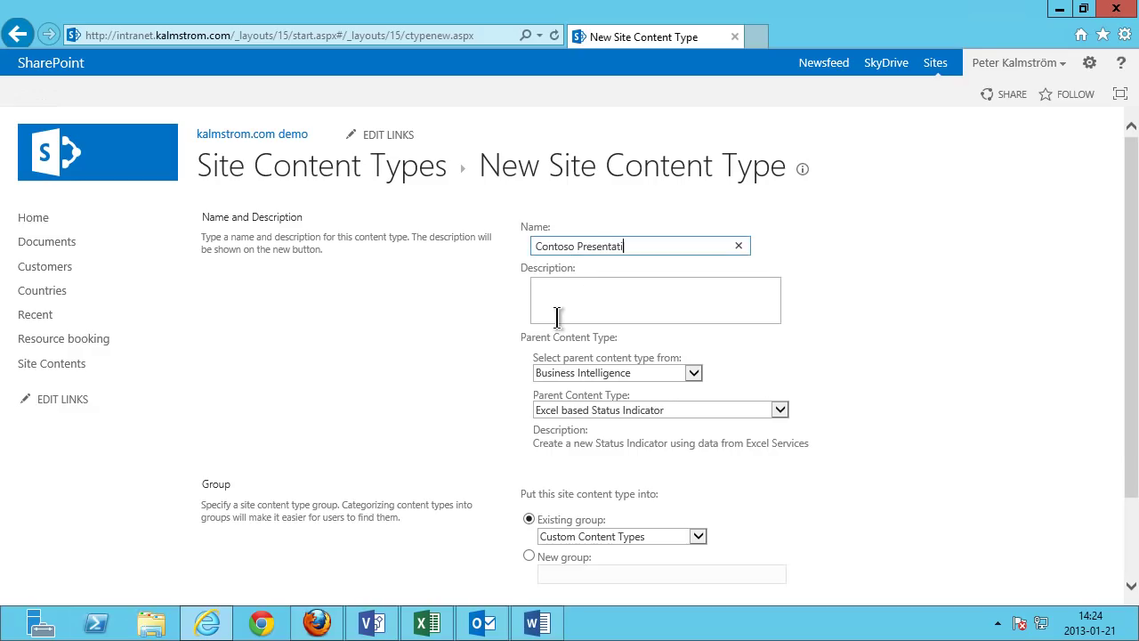
pyautogui.click(636, 374)
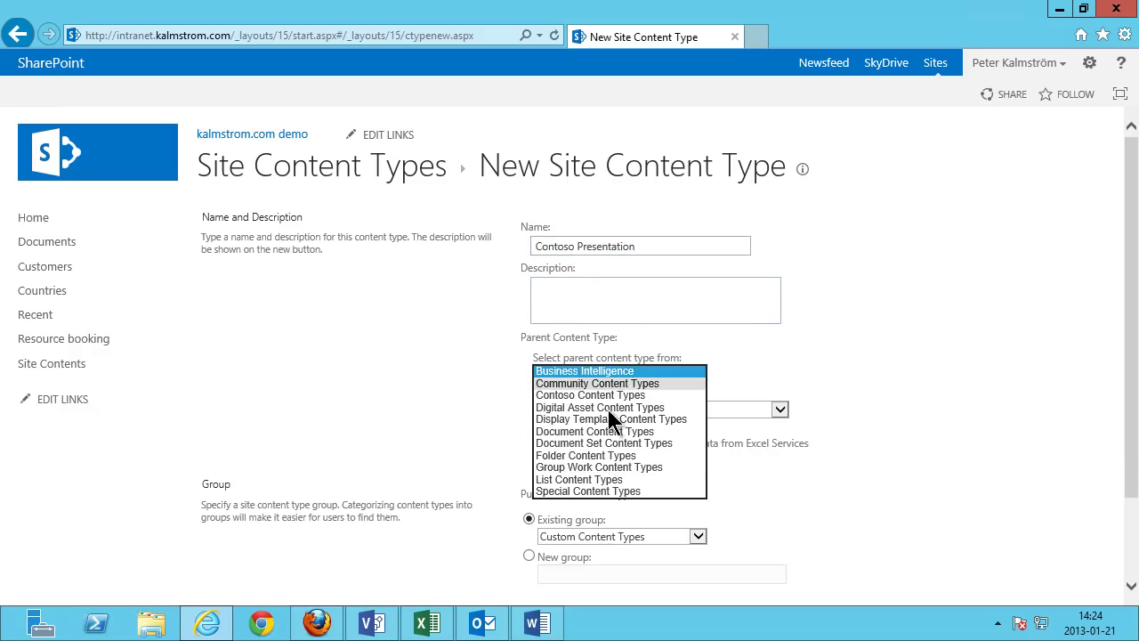
pyautogui.click(596, 397)
pyautogui.click(609, 407)
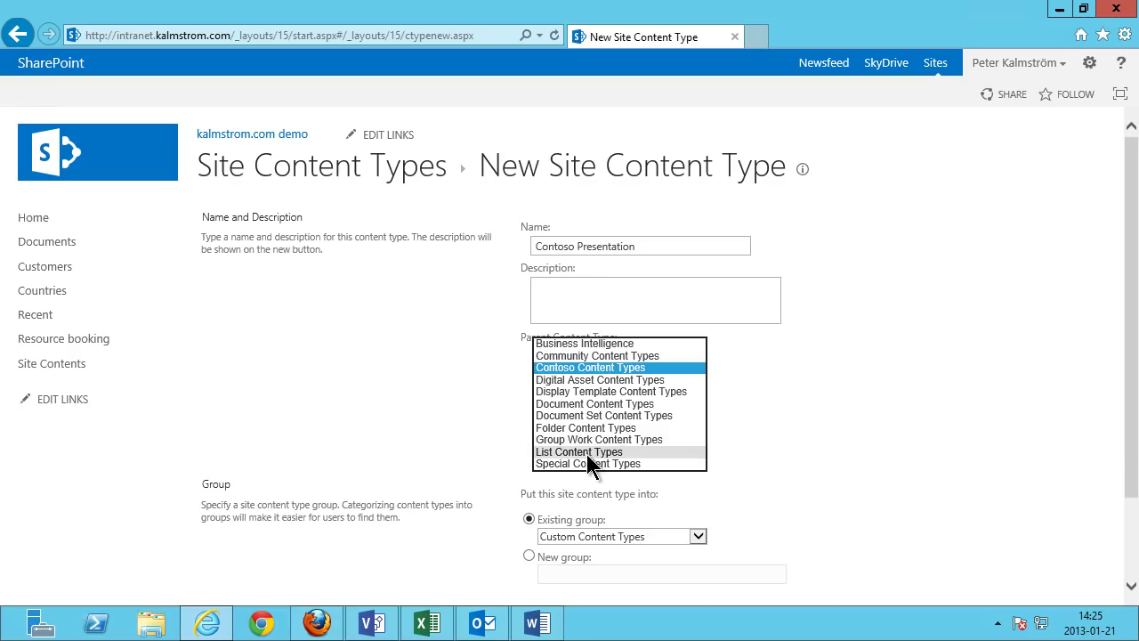
pyautogui.click(593, 401)
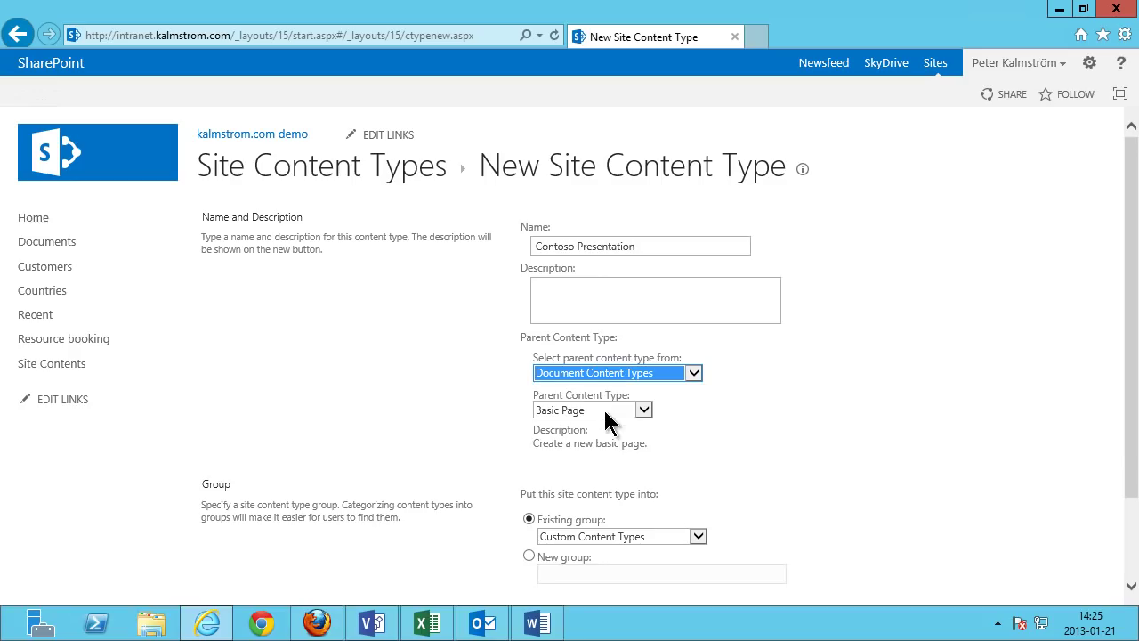
pyautogui.click(605, 410)
pyautogui.click(605, 420)
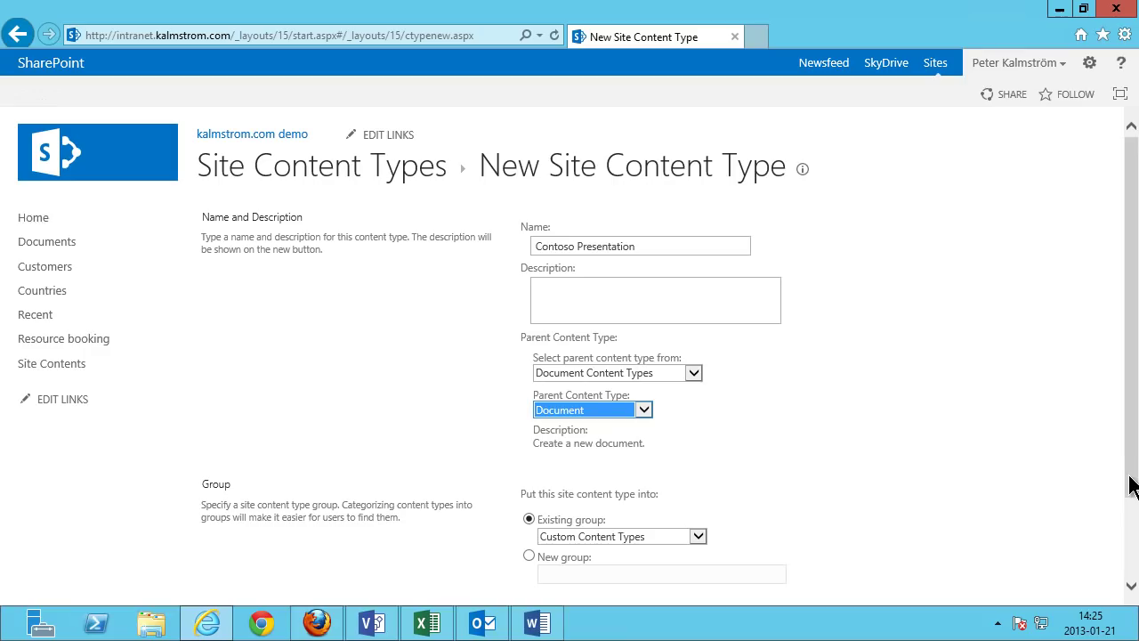
# Place it in the Contoso Content Types group, save it, and return to Site Content Types.
pyautogui.moveTo(1132, 485); pyautogui.dragTo(1134, 554)
pyautogui.click(637, 445)
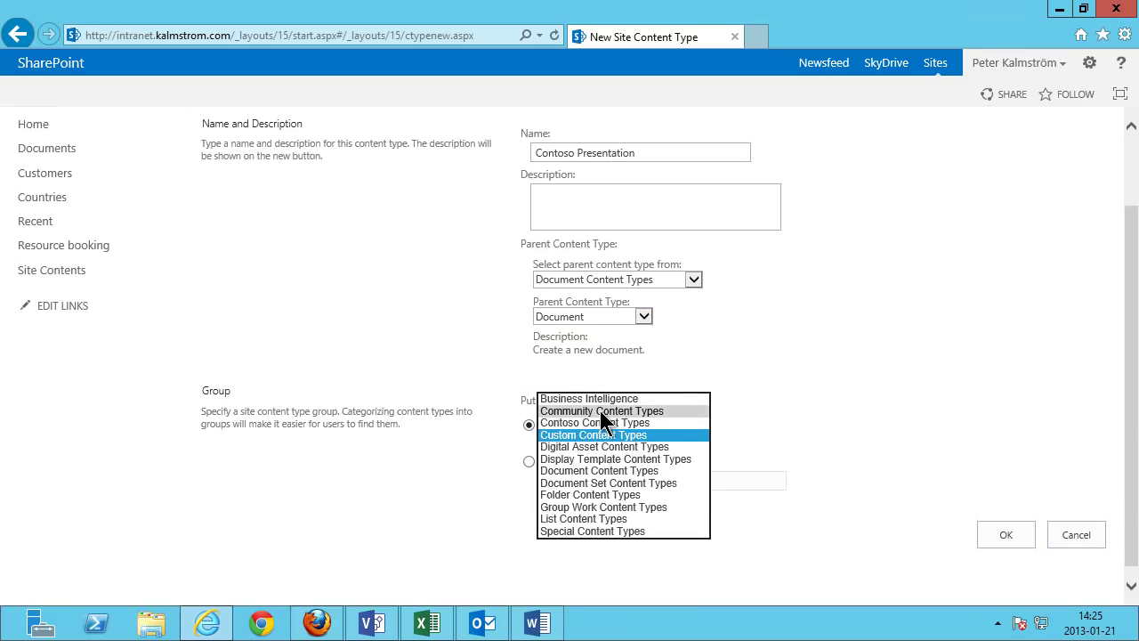
pyautogui.click(601, 423)
pyautogui.click(999, 536)
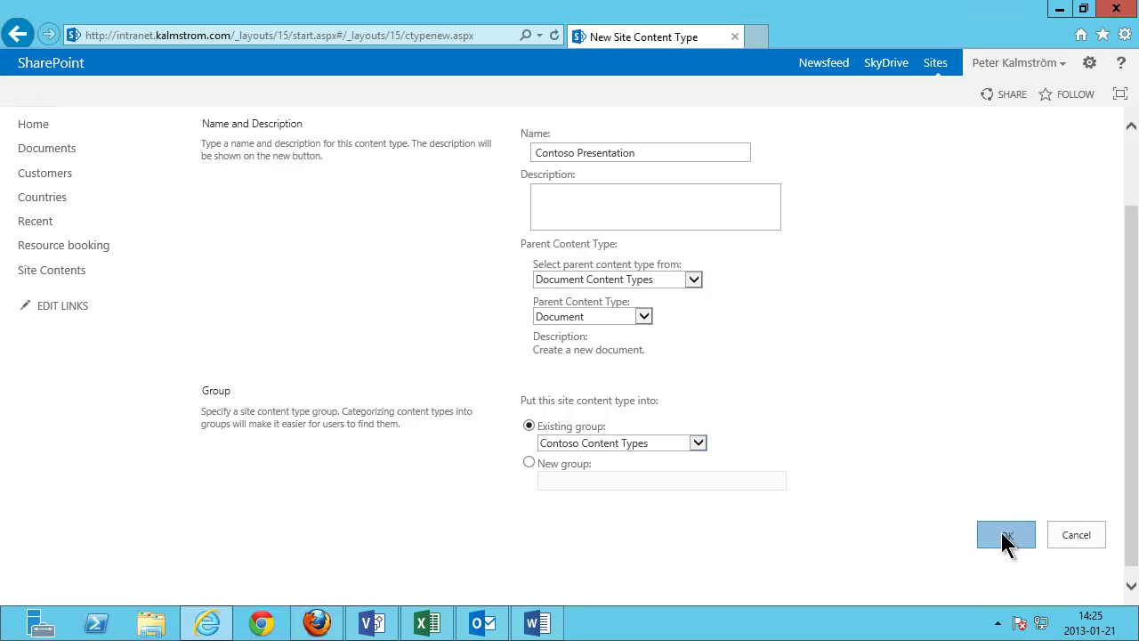
pyautogui.click(316, 172)
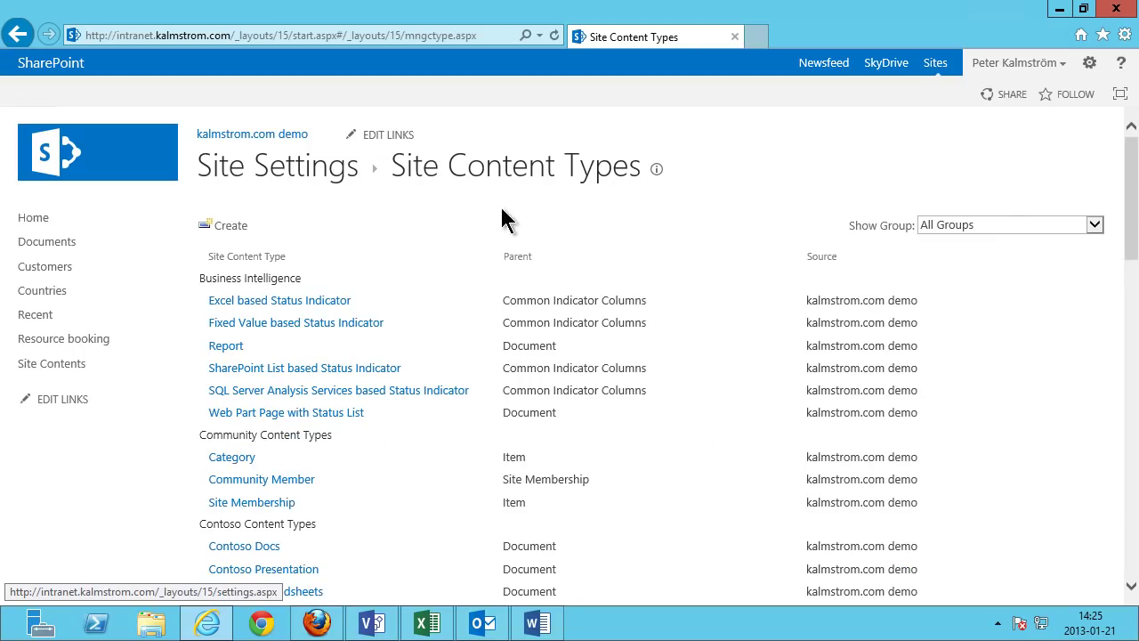
# Filter to Contoso Content Types, open Contoso Docs' advanced settings, and choose Upload a new document template.
pyautogui.click(1017, 226)
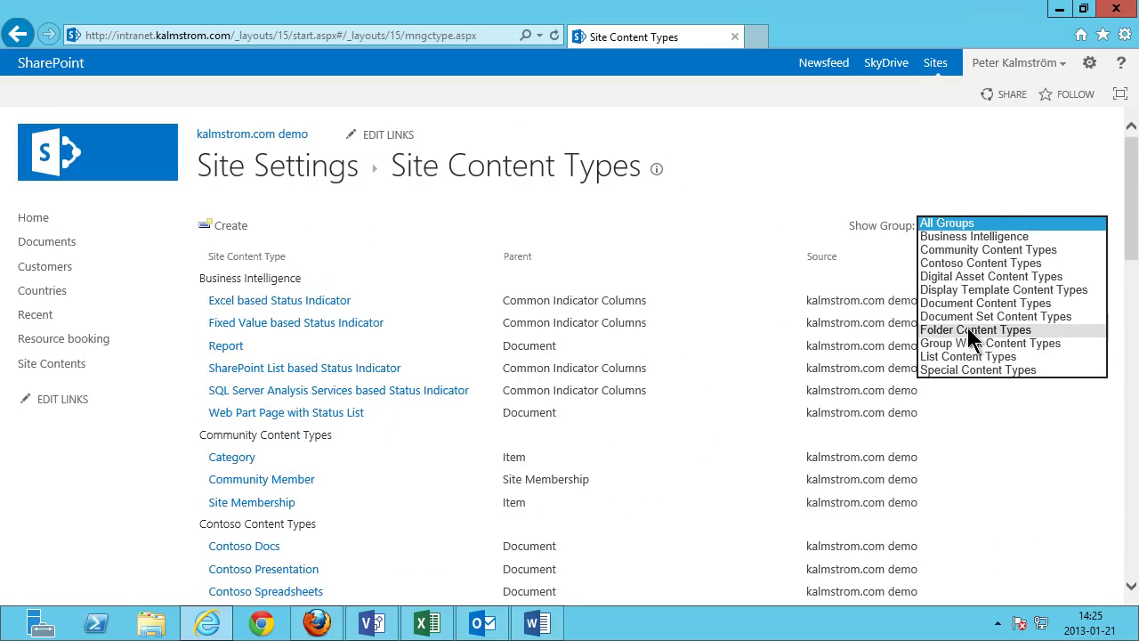
pyautogui.click(984, 264)
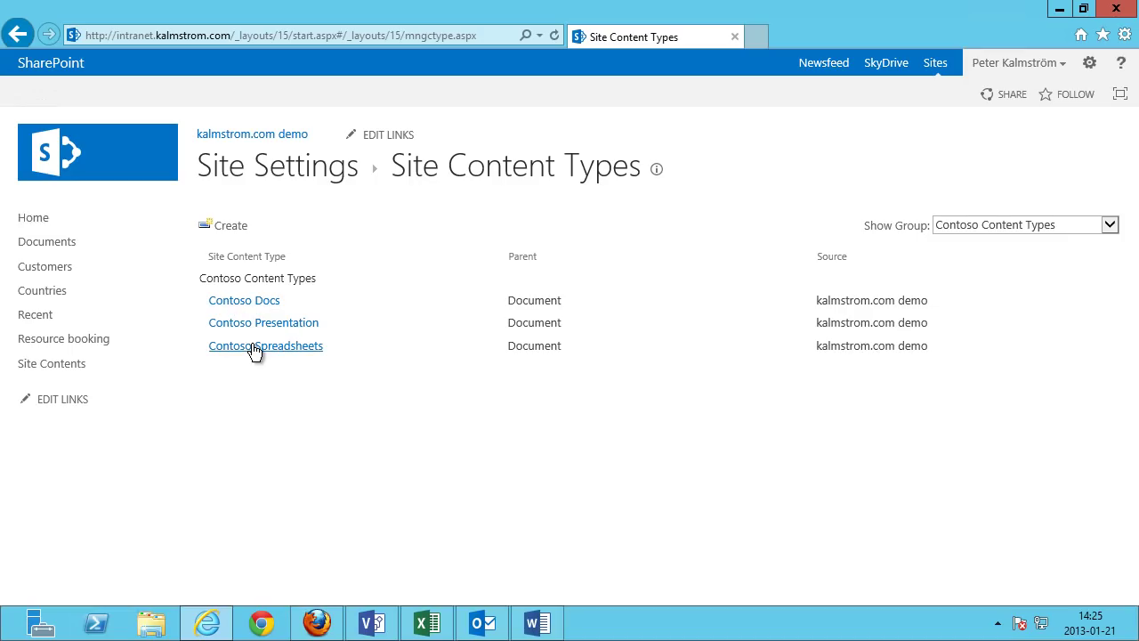
pyautogui.click(247, 302)
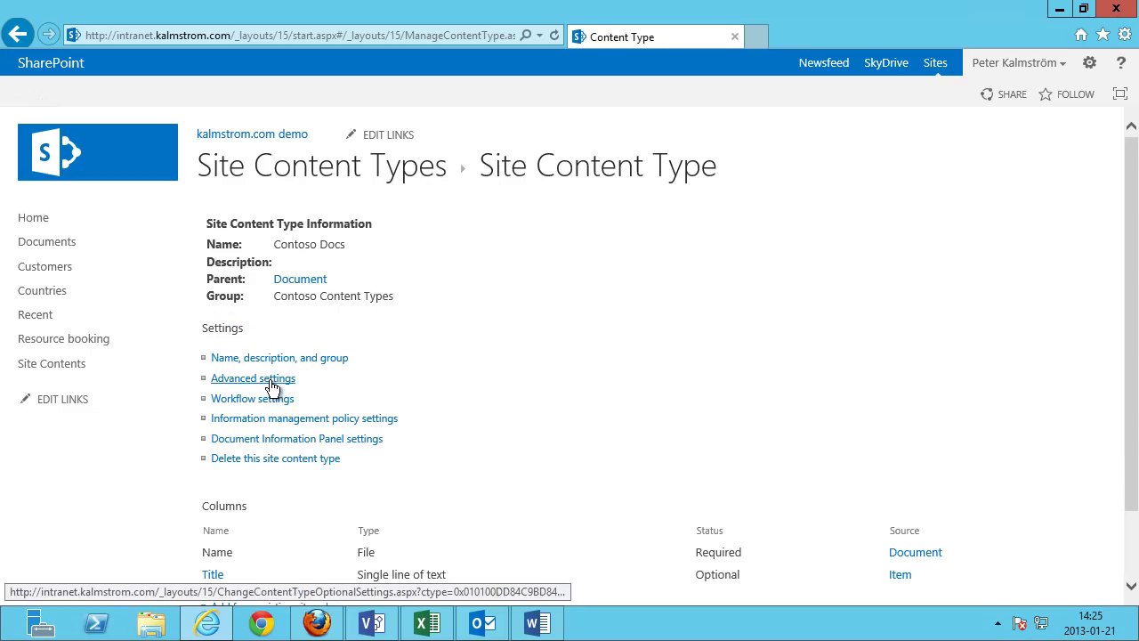
pyautogui.click(269, 381)
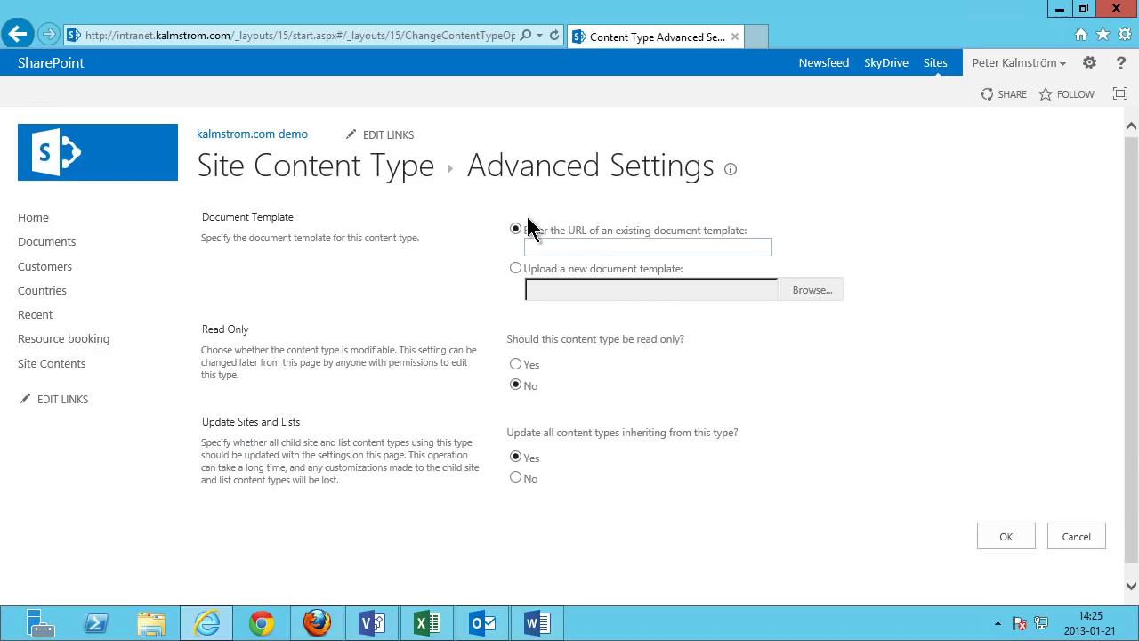
pyautogui.click(517, 268)
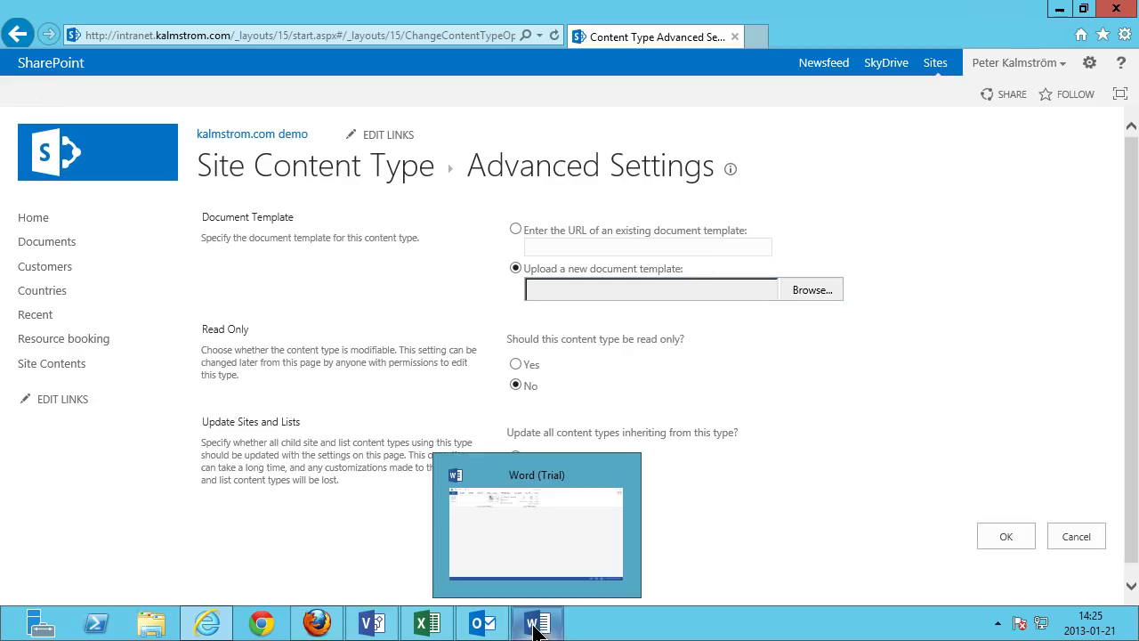
# Create a blank Word document and type CONTOSO in its page header.
pyautogui.click(536, 623)
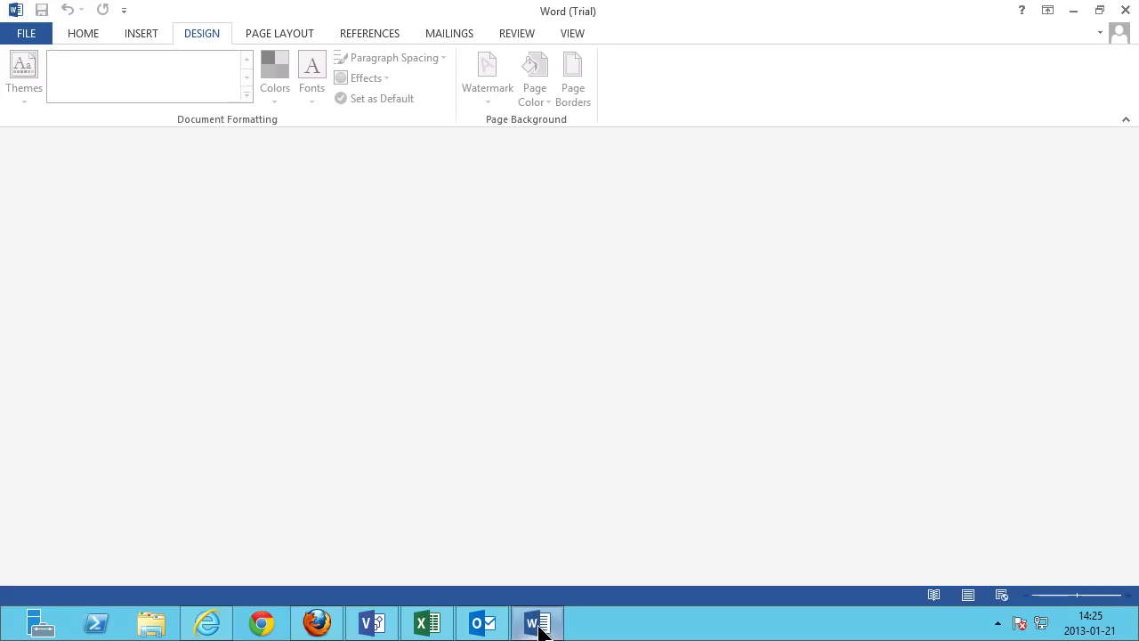
pyautogui.click(21, 36)
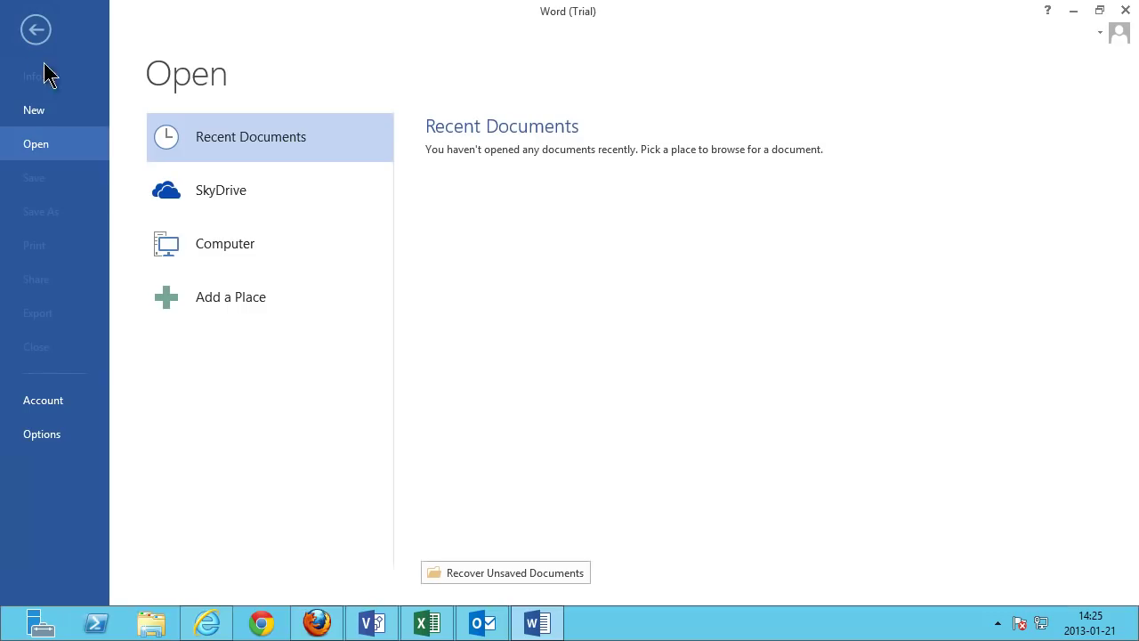
pyautogui.click(45, 118)
pyautogui.click(238, 308)
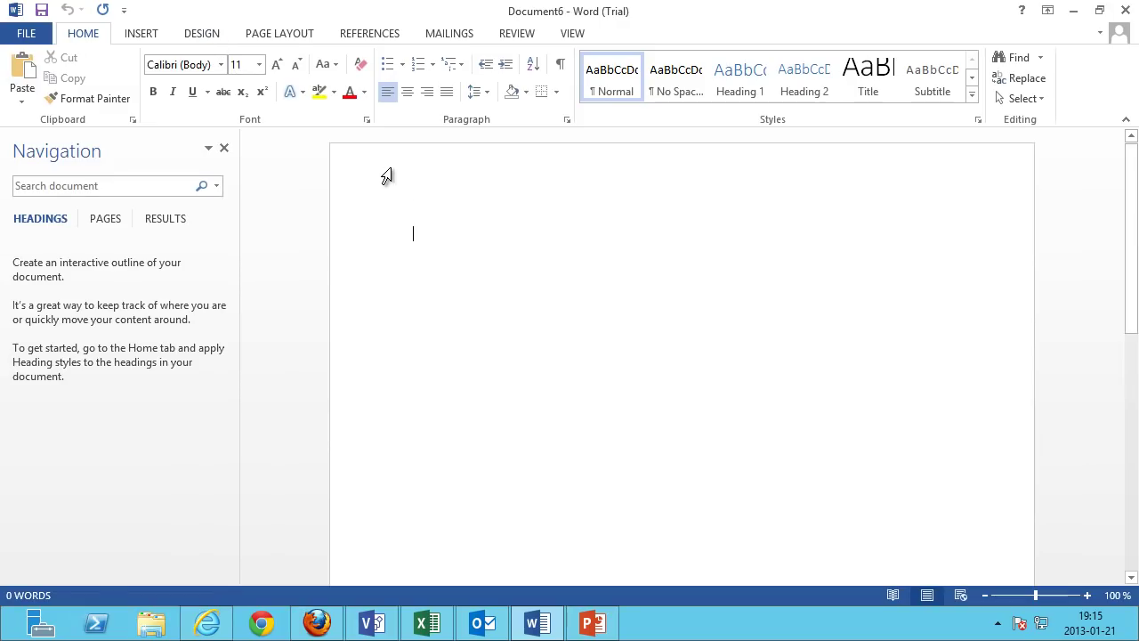
pyautogui.doubleClick(387, 176)
pyautogui.write('coNTOSO')
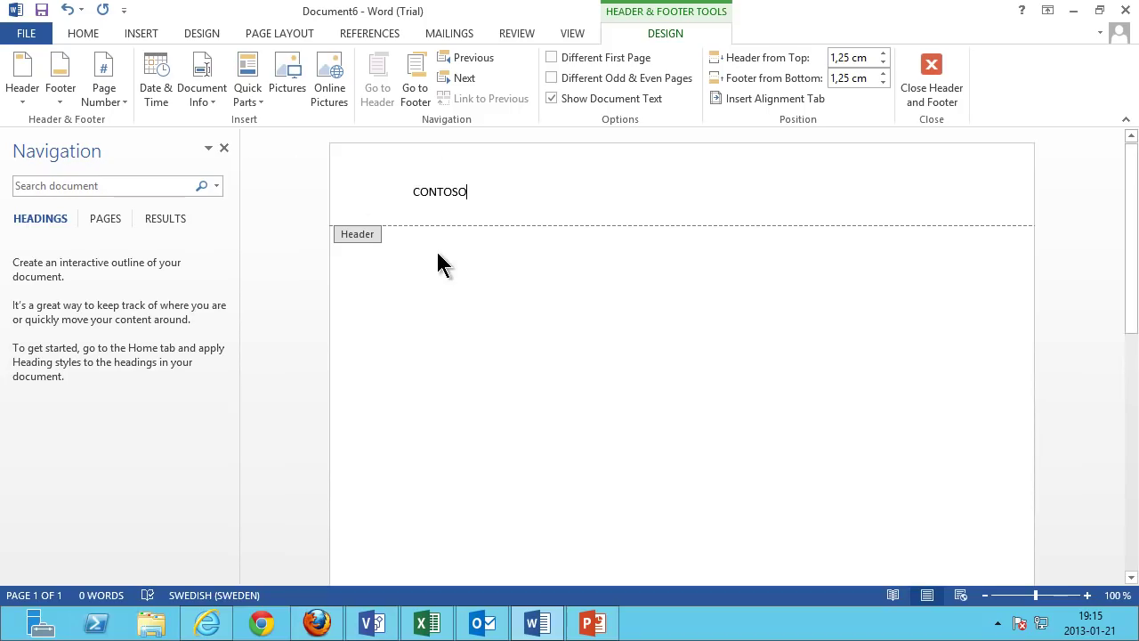
# Apply the Median colour scheme and the Calibri font set on the Design tab.
pyautogui.click(197, 36)
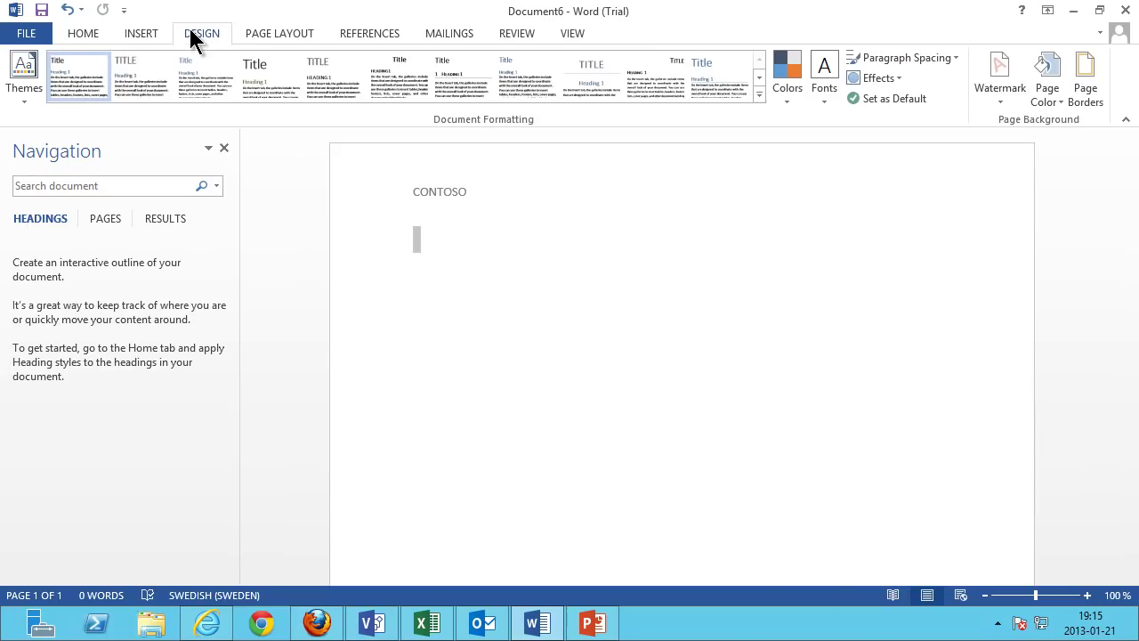
pyautogui.click(32, 98)
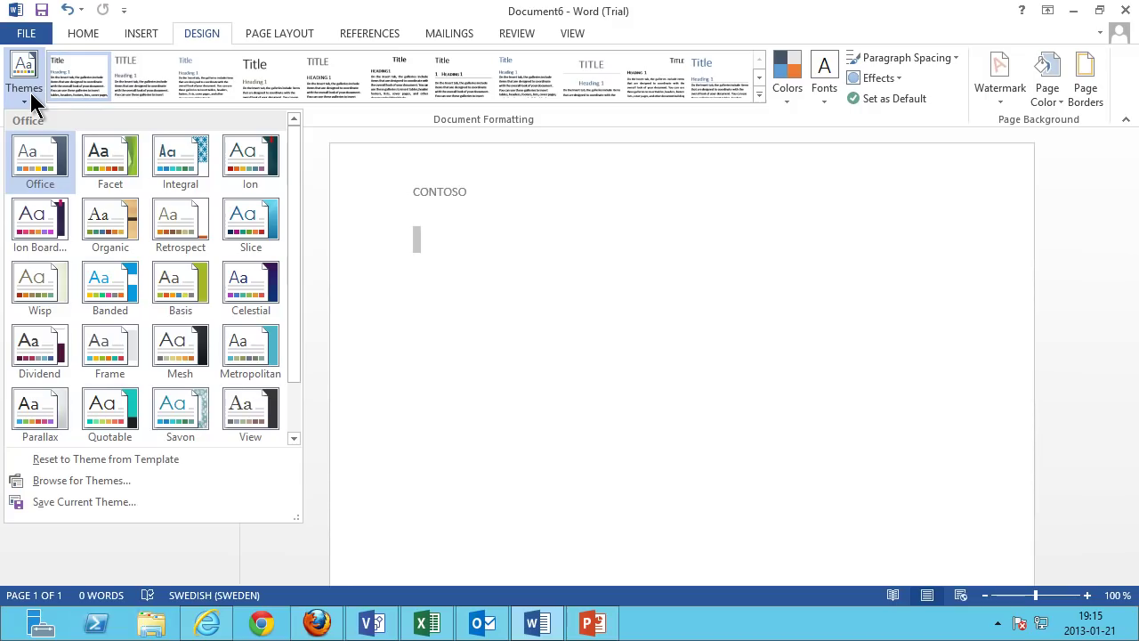
pyautogui.click(789, 105)
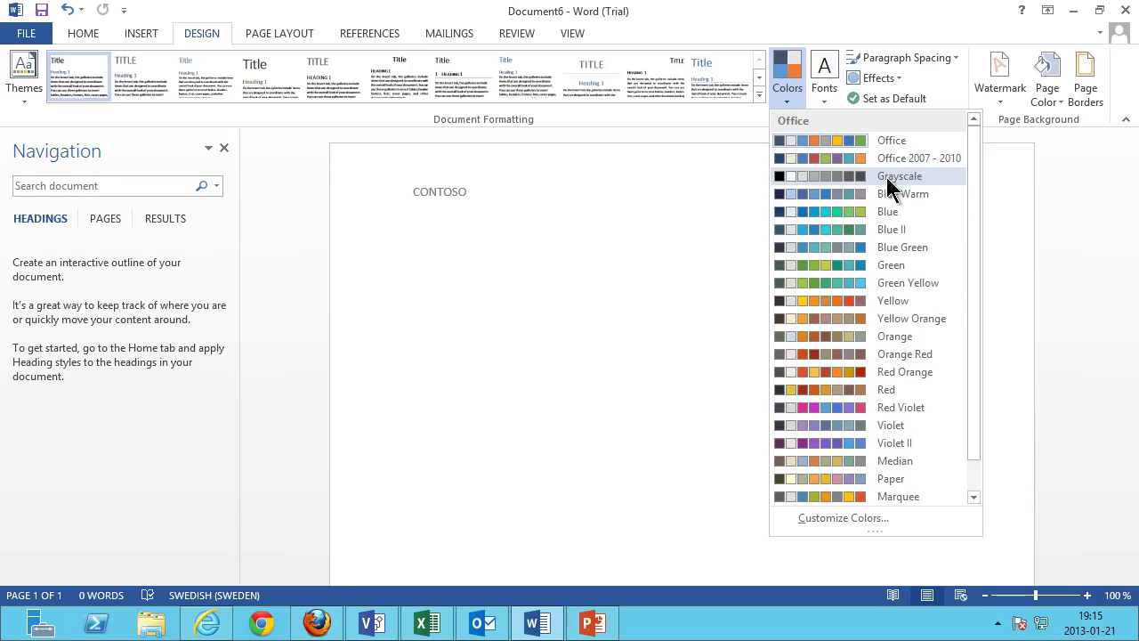
pyautogui.click(890, 462)
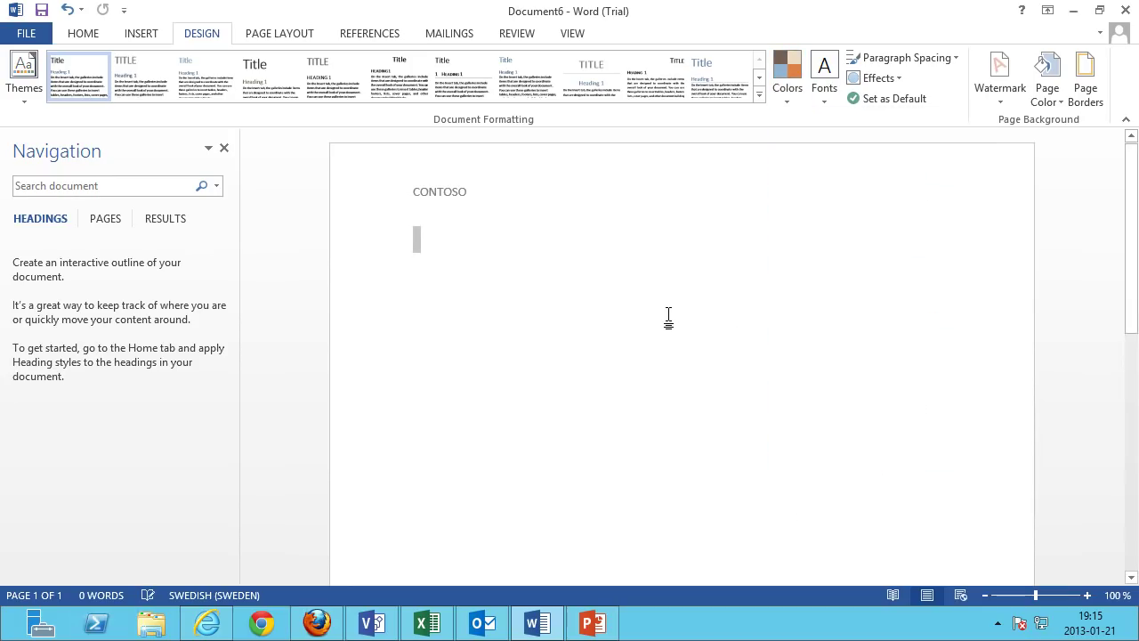
pyautogui.click(826, 105)
pyautogui.click(892, 270)
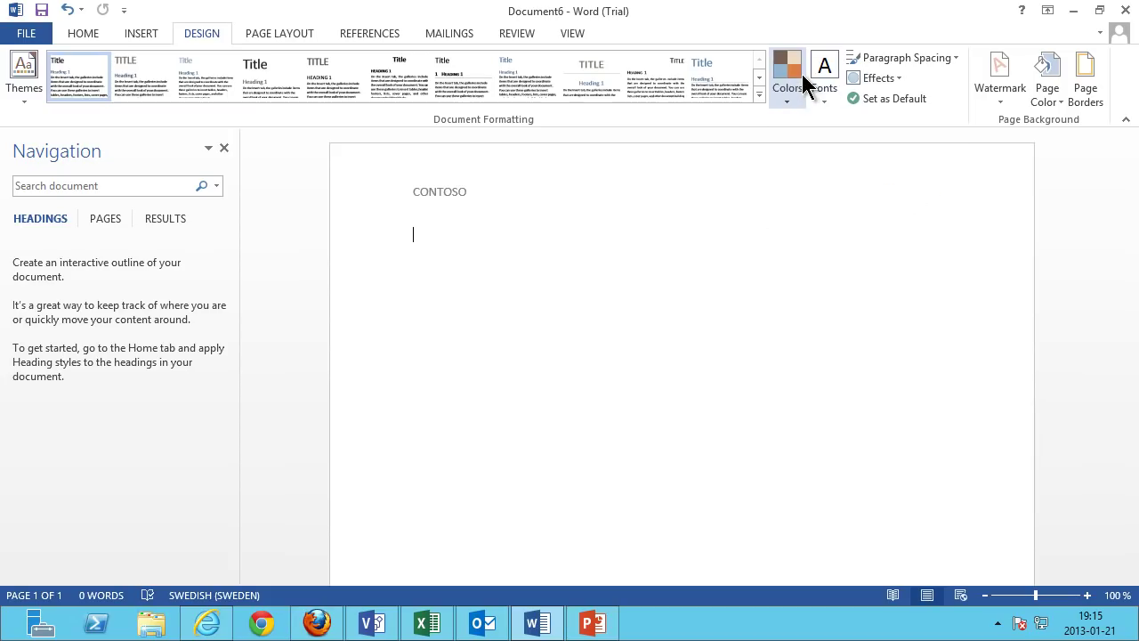
pyautogui.click(36, 89)
pyautogui.click(85, 501)
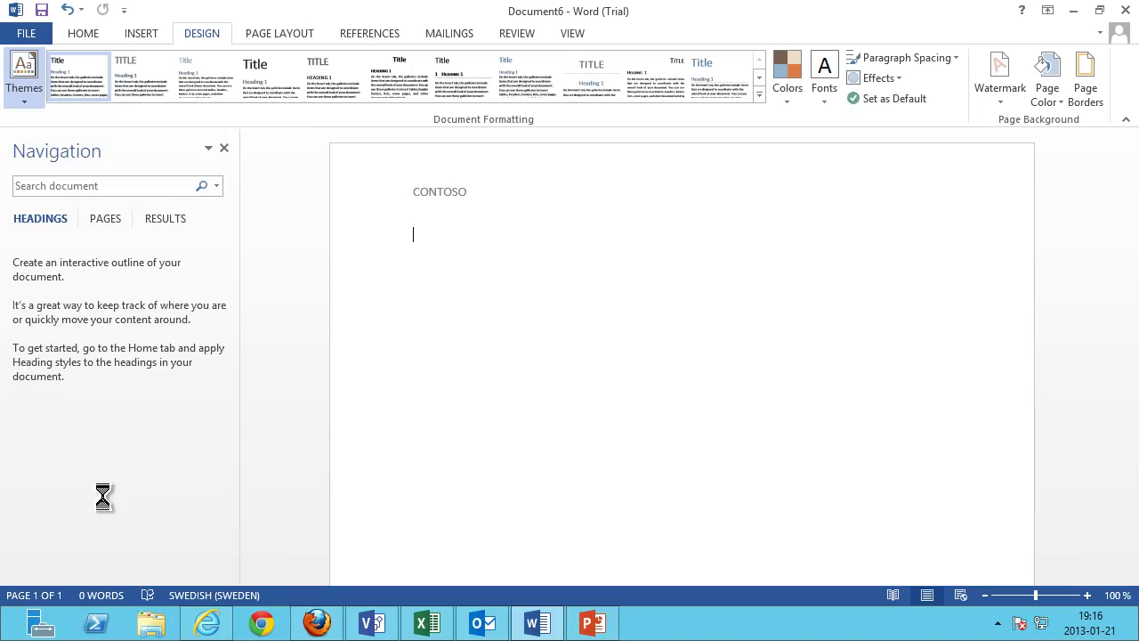
# Save the current theme to the Desktop under the name 'ContosoTheme'.
pyautogui.click(64, 161)
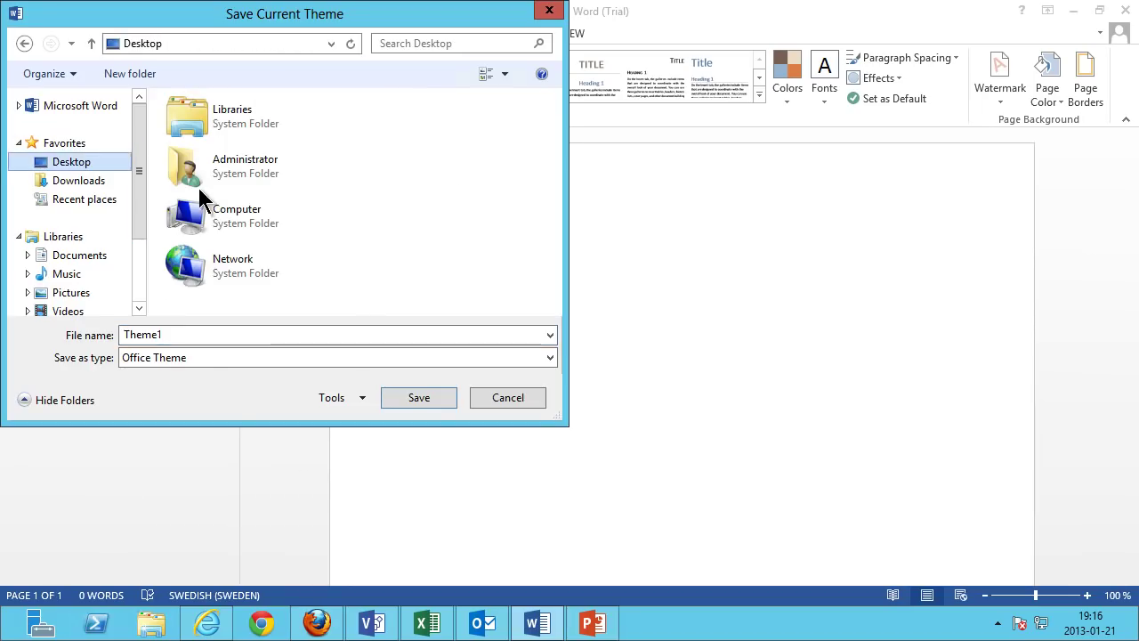
pyautogui.moveTo(192, 339); pyautogui.dragTo(107, 334)
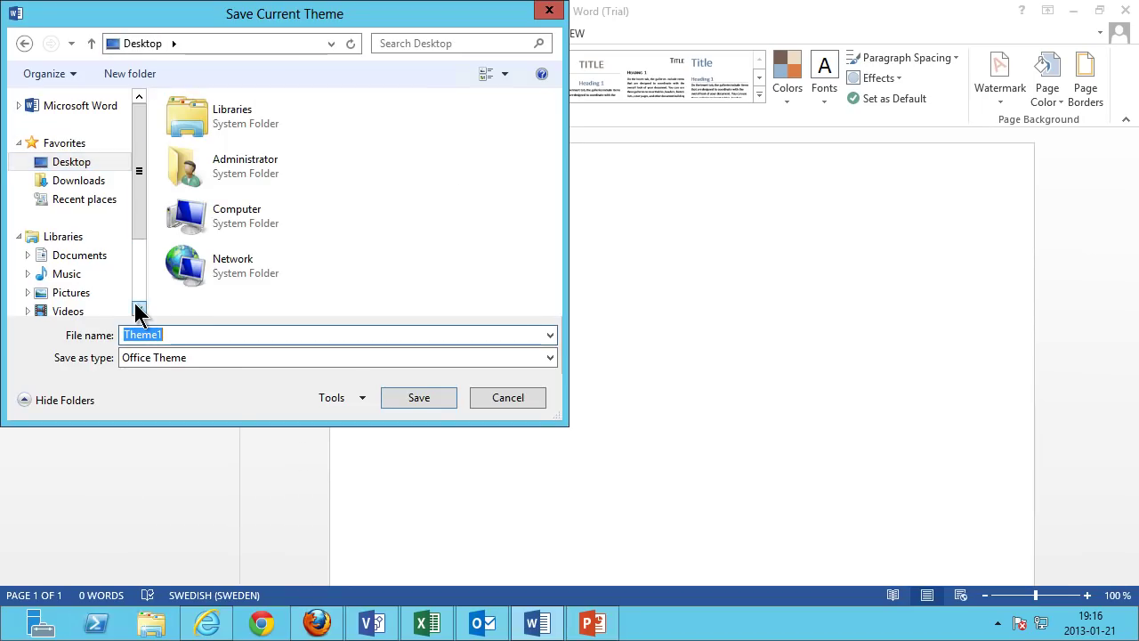
pyautogui.write('ContosoTheme')
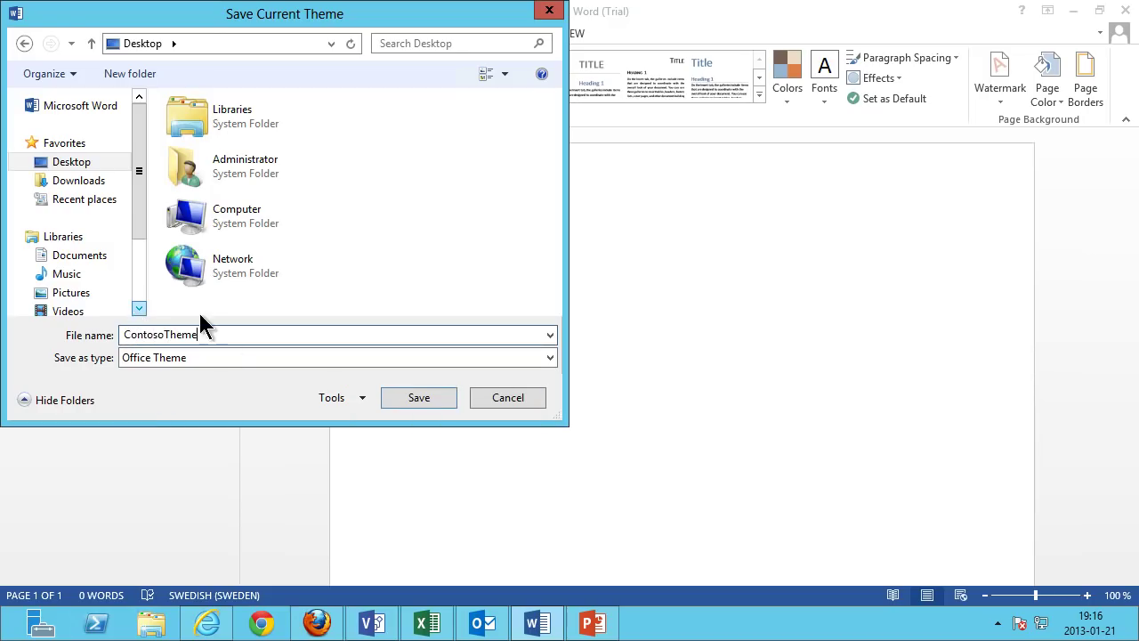
pyautogui.click(417, 397)
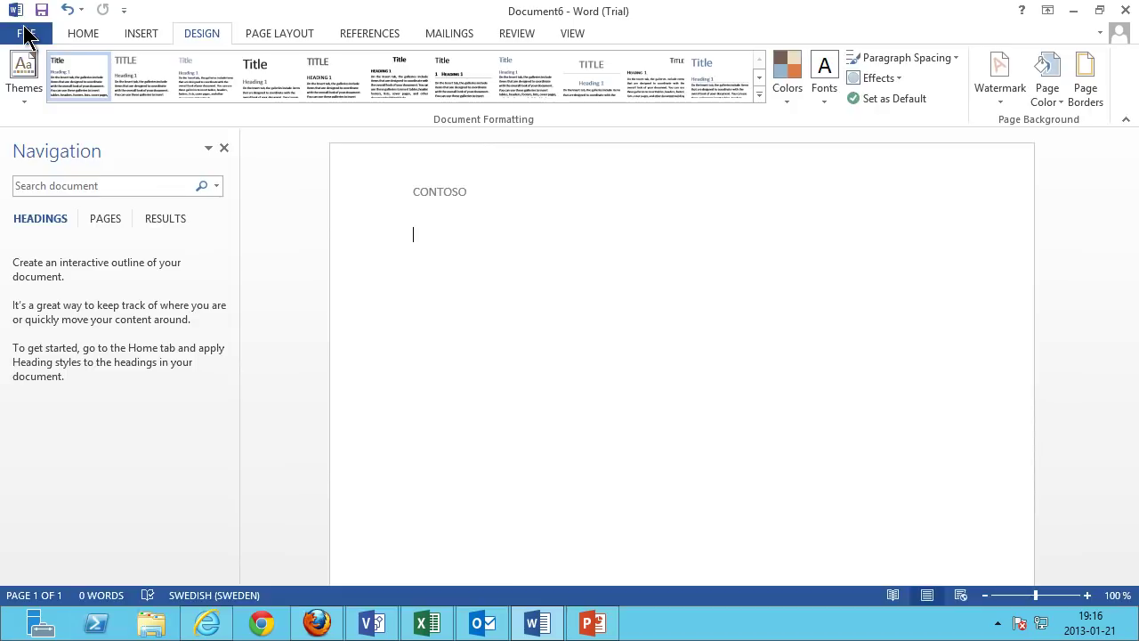
# Save the document to the Desktop as the Word file 'ContosoDoc'.
pyautogui.click(27, 36)
pyautogui.click(51, 214)
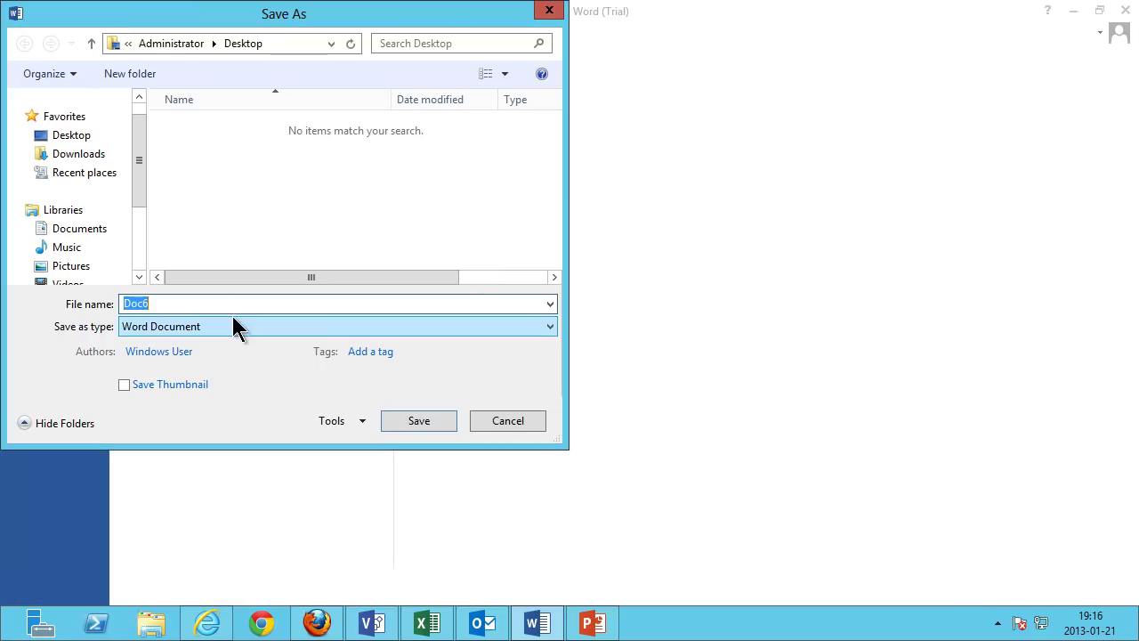
pyautogui.write('Cont')
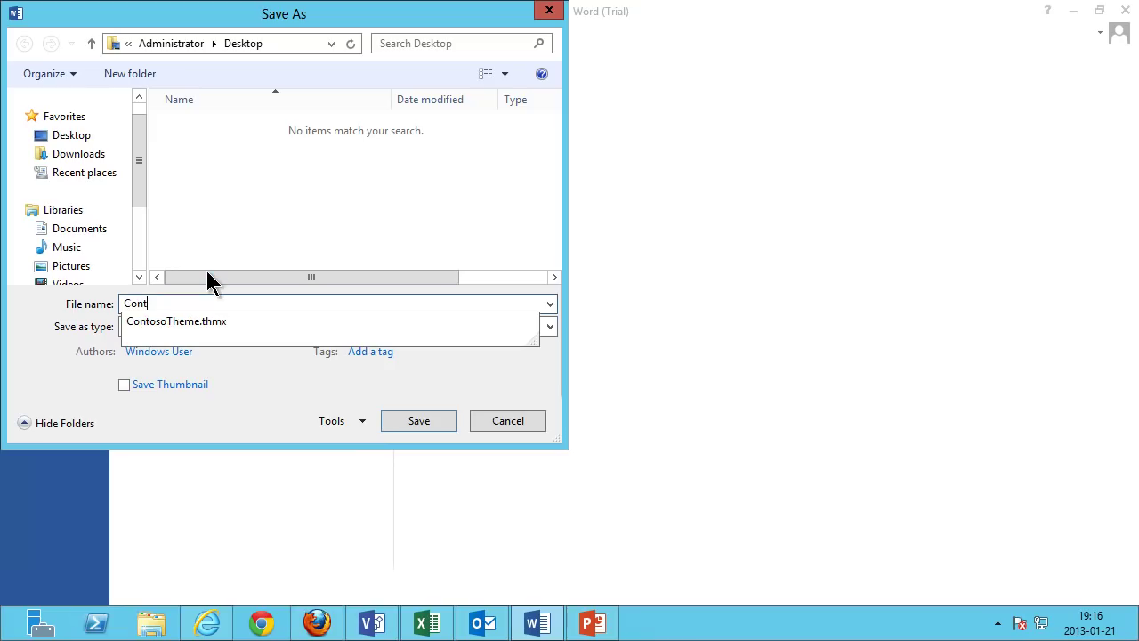
pyautogui.write('osoDoc')
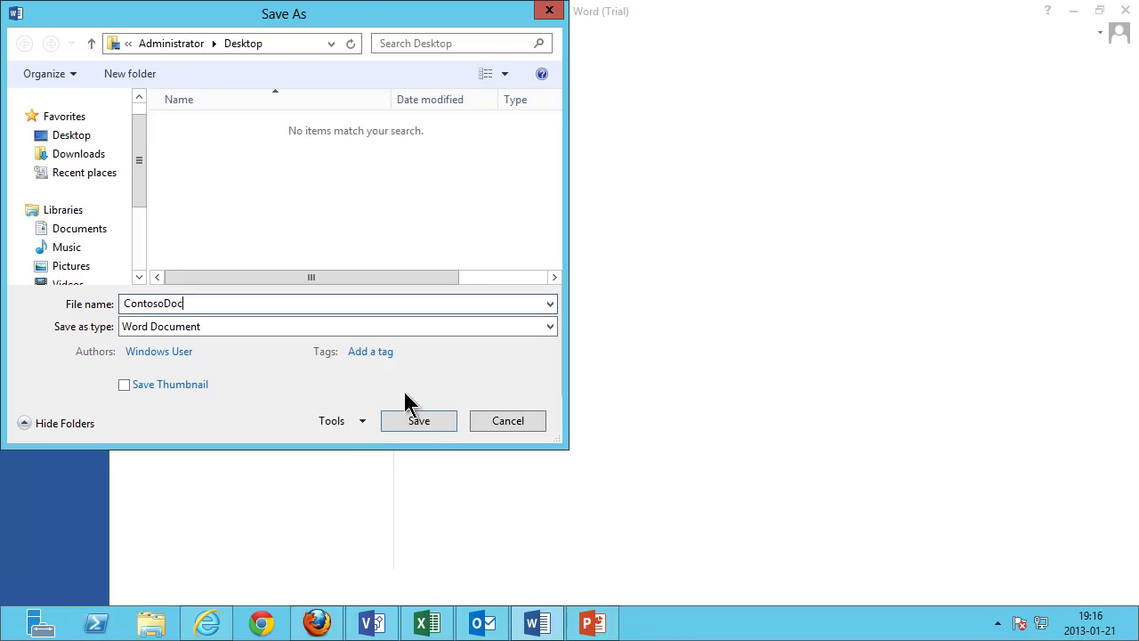
pyautogui.click(418, 421)
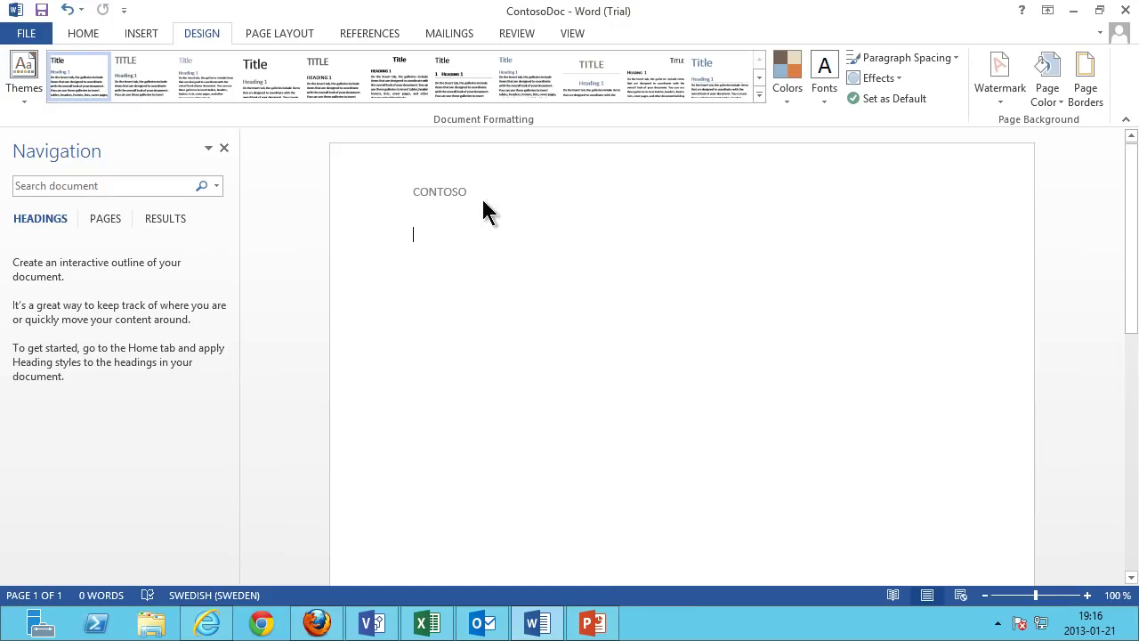
# Upload ContosoDoc.docx from the Desktop as Contoso Docs' document template and confirm with OK.
pyautogui.click(211, 623)
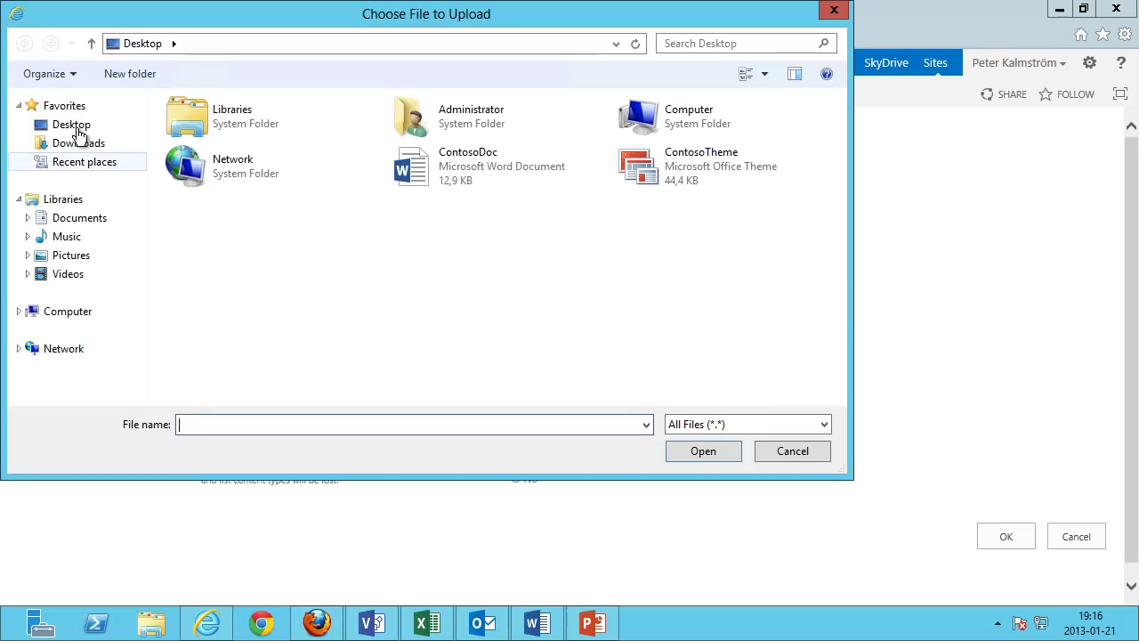
pyautogui.click(77, 128)
pyautogui.click(432, 167)
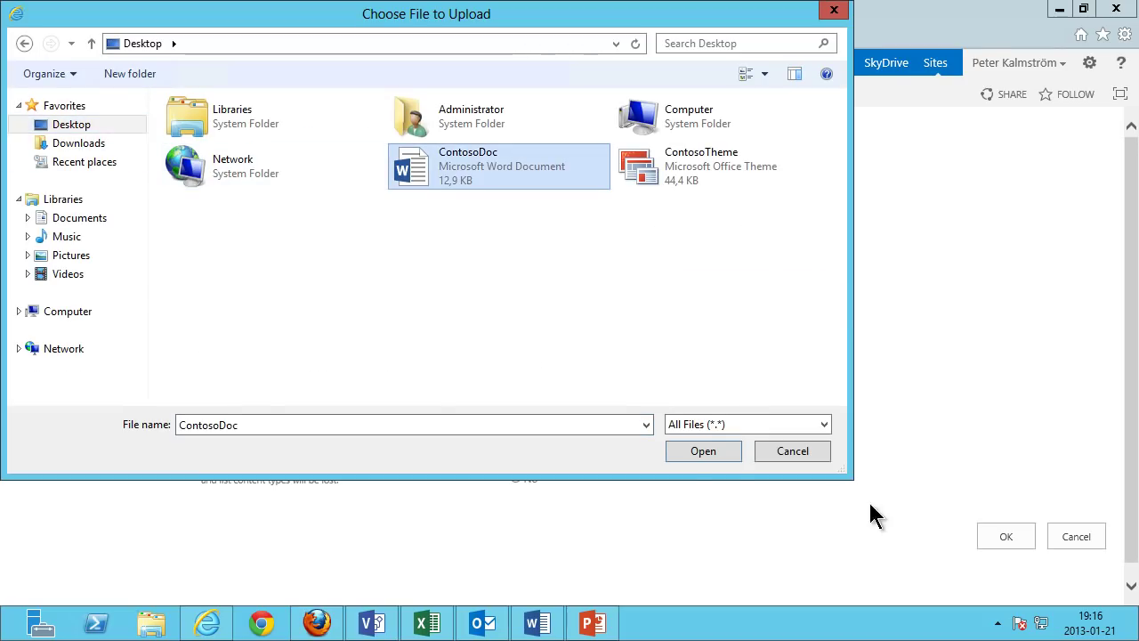
pyautogui.click(717, 454)
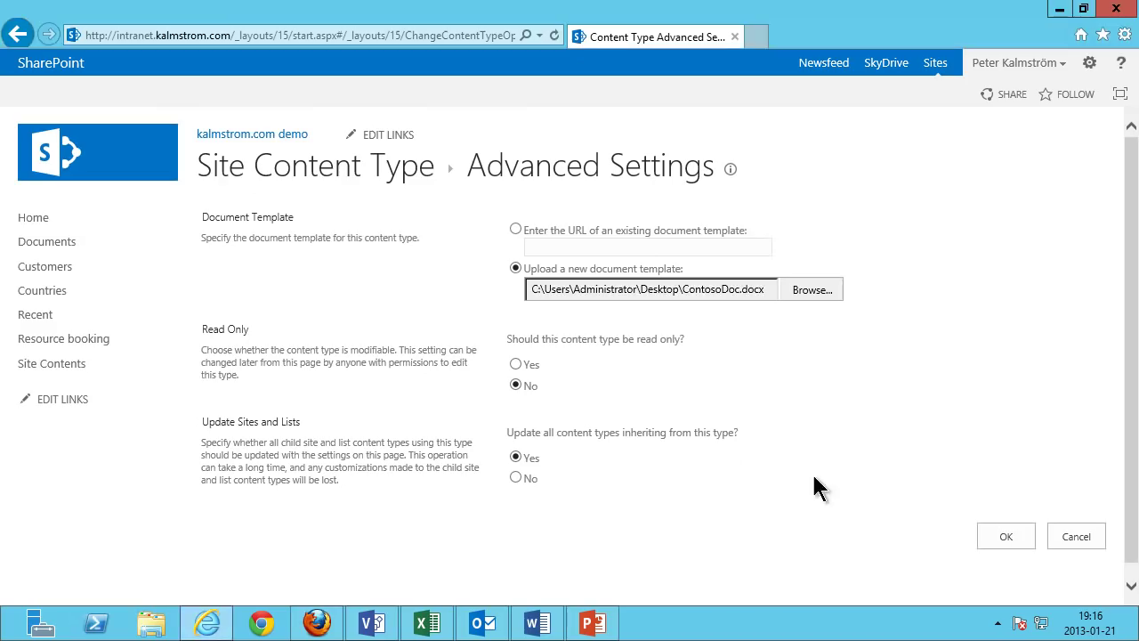
pyautogui.click(1015, 539)
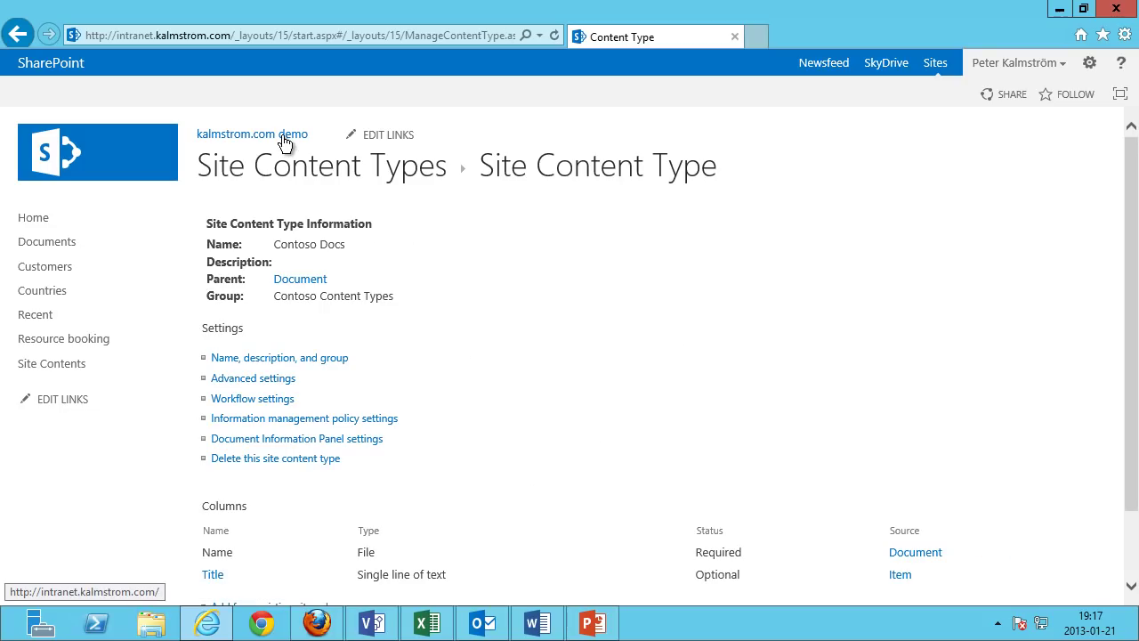
# Filter site content types to Contoso Content Types and choose to upload a new template for Contoso Presentation.
pyautogui.click(311, 170)
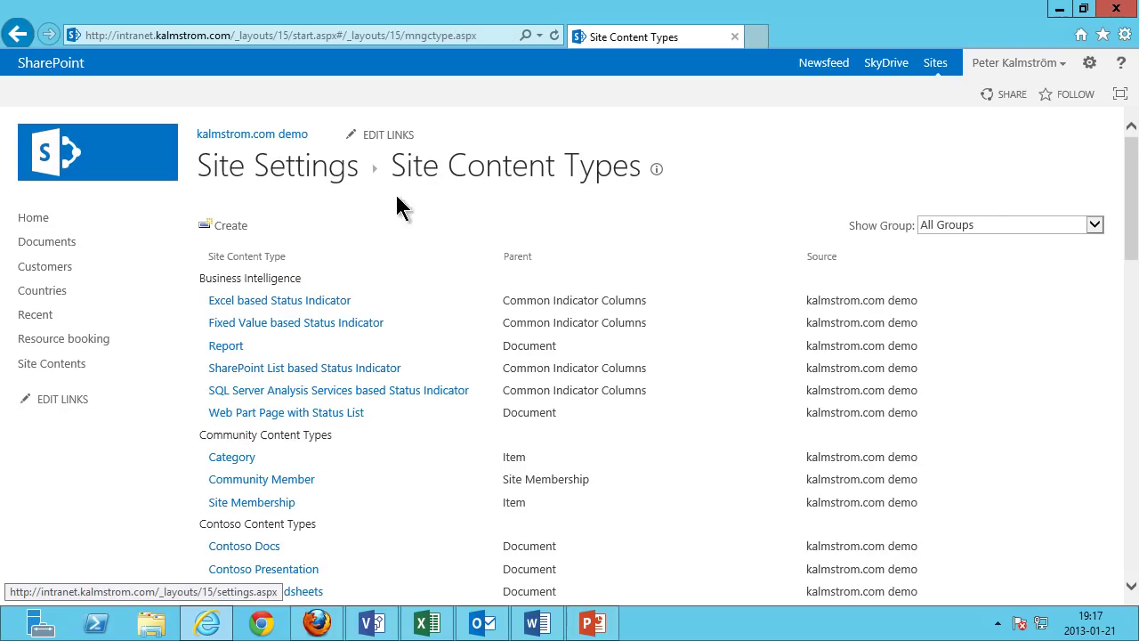
pyautogui.click(999, 223)
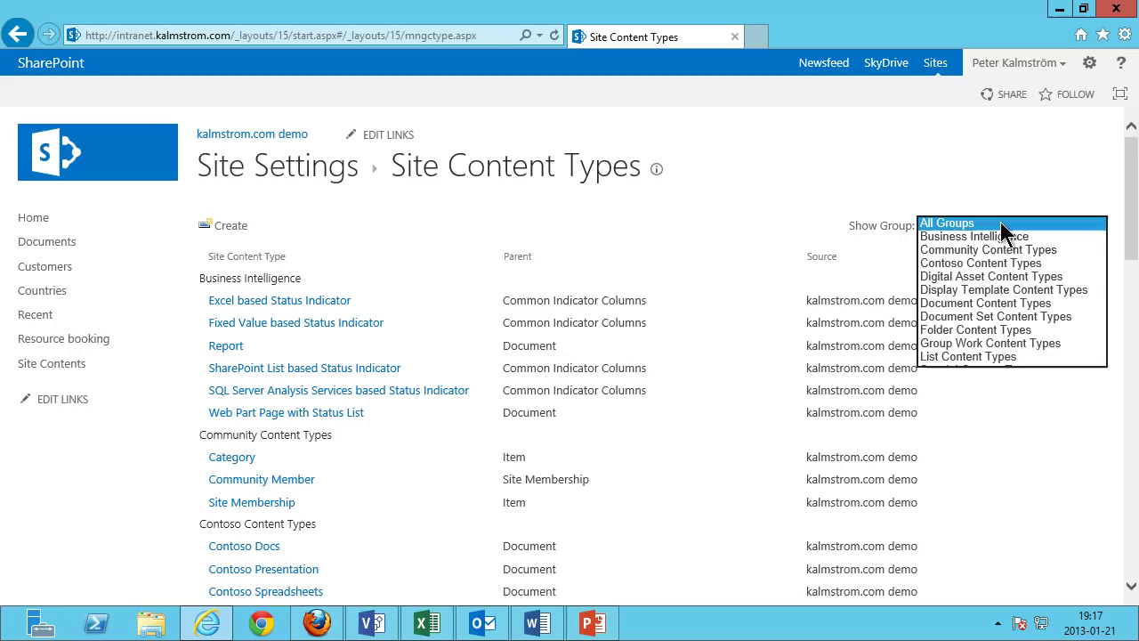
pyautogui.click(959, 262)
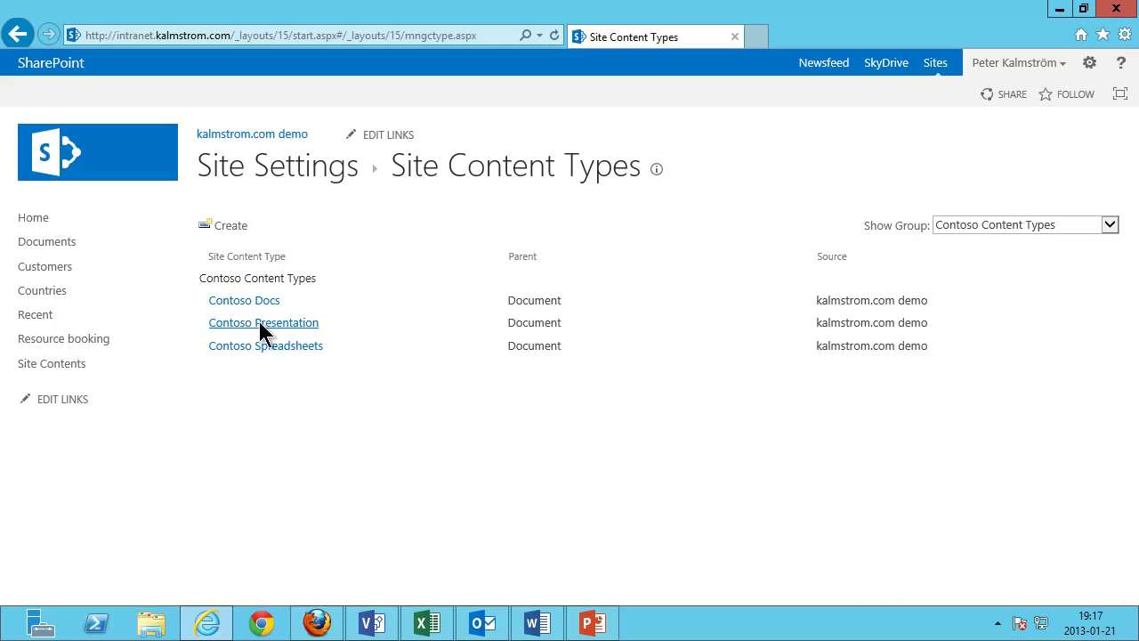
pyautogui.click(264, 323)
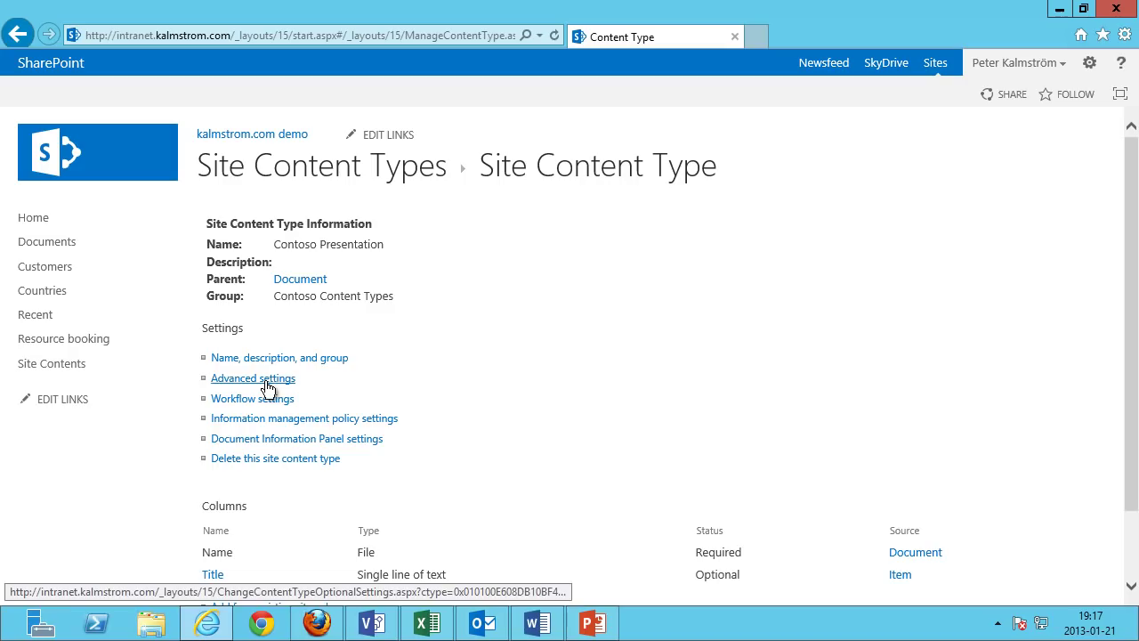
pyautogui.click(271, 379)
pyautogui.click(519, 271)
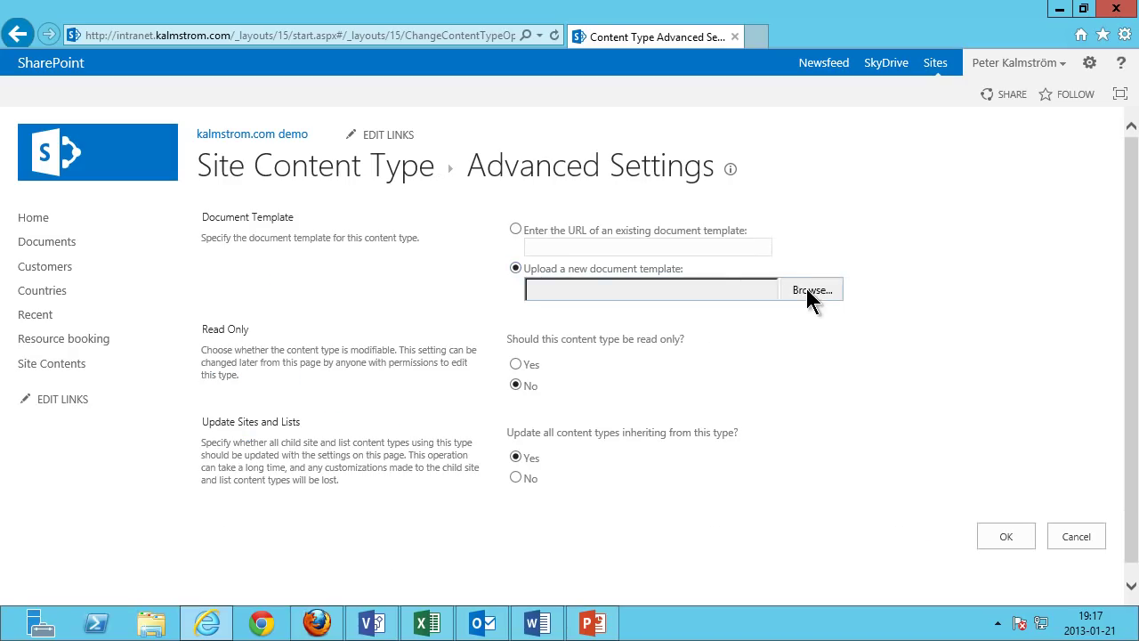
# Create a new blank PowerPoint presentation and apply the ContosoTheme theme from the Desktop.
pyautogui.click(599, 626)
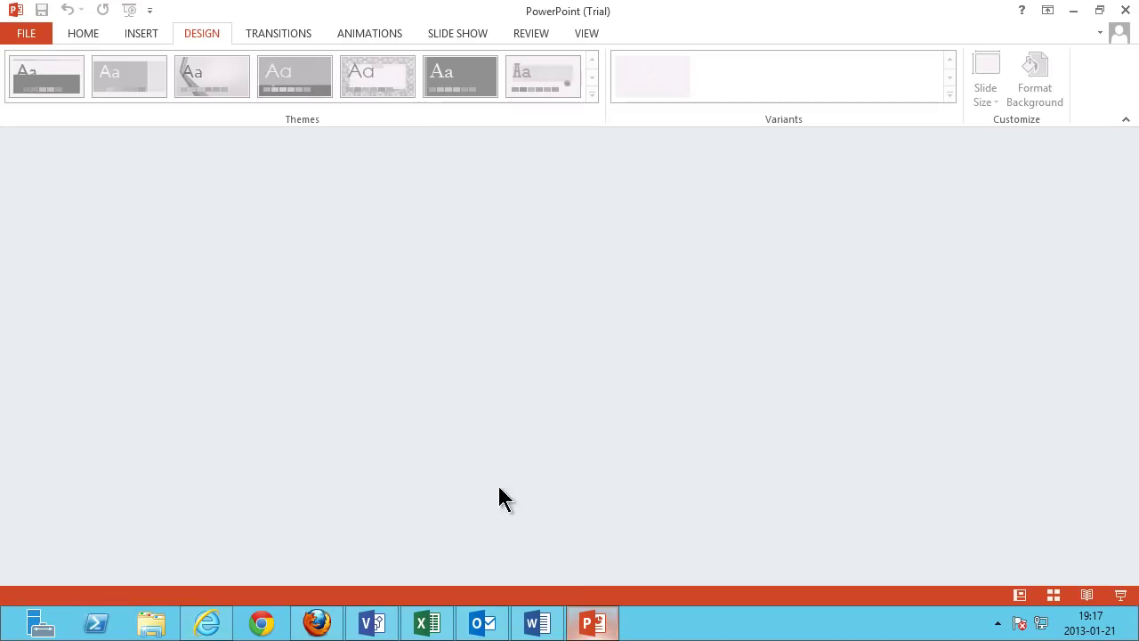
pyautogui.click(34, 43)
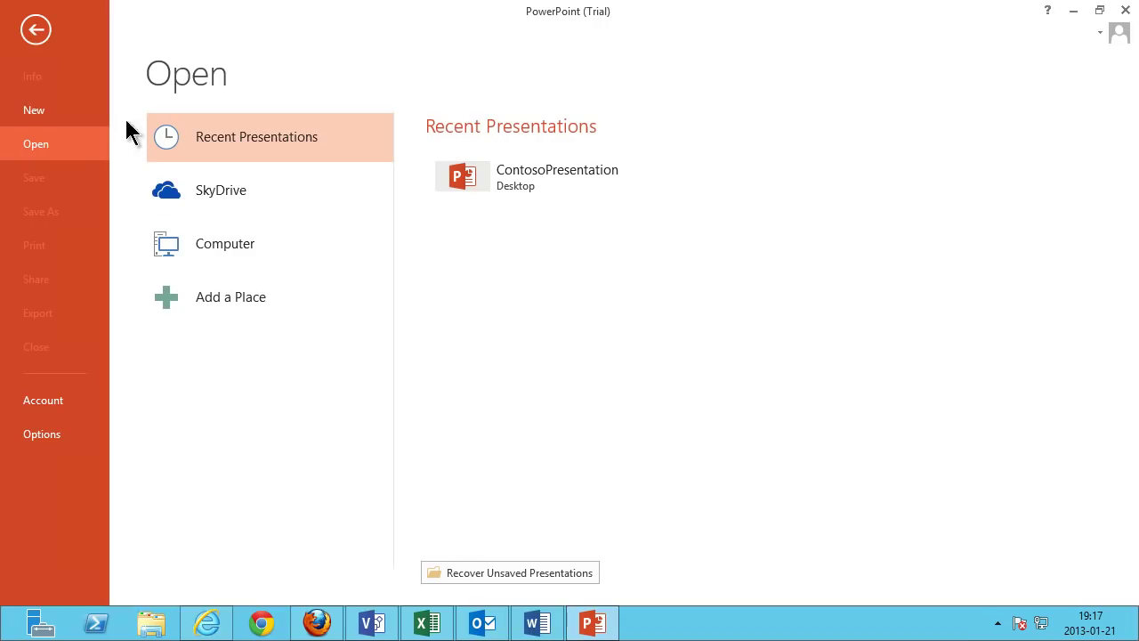
pyautogui.click(59, 114)
pyautogui.click(218, 224)
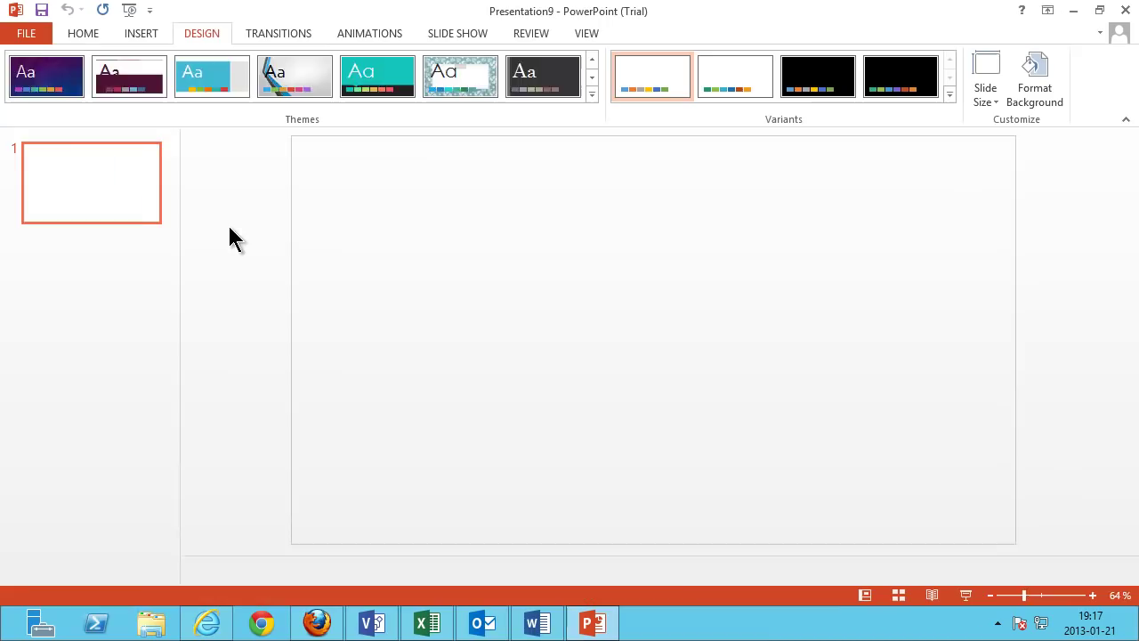
pyautogui.click(592, 93)
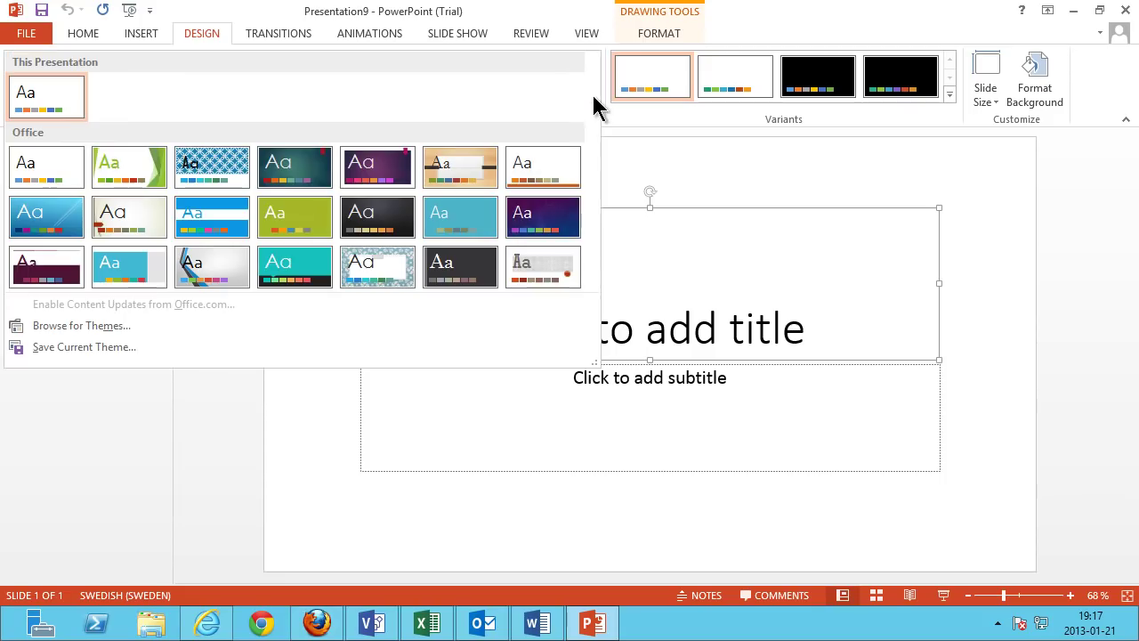
pyautogui.click(81, 325)
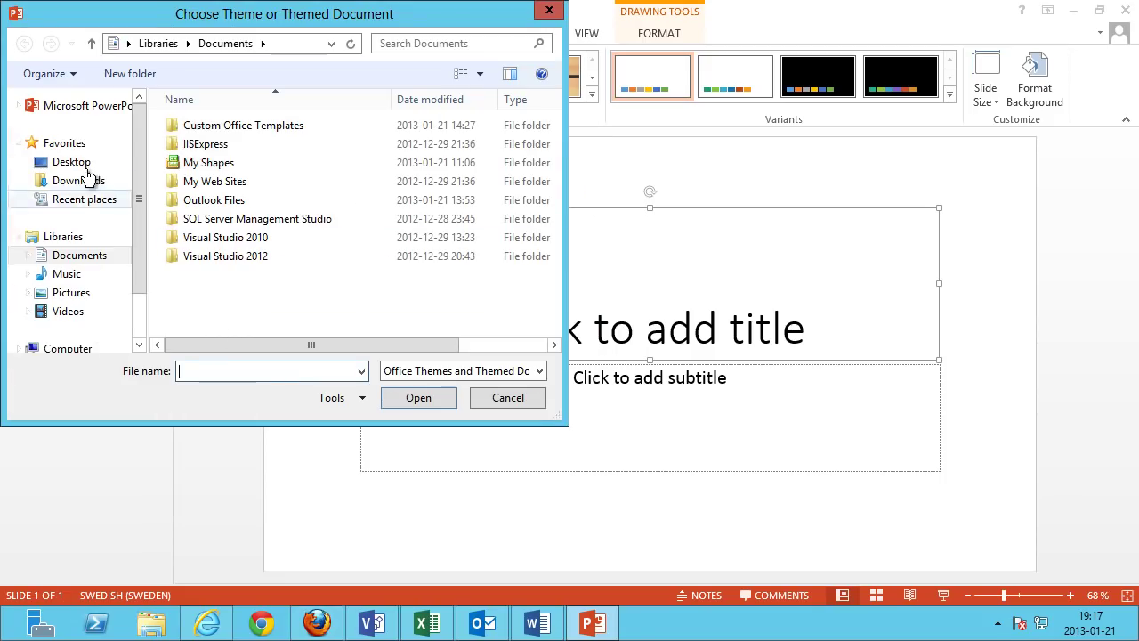
pyautogui.click(86, 170)
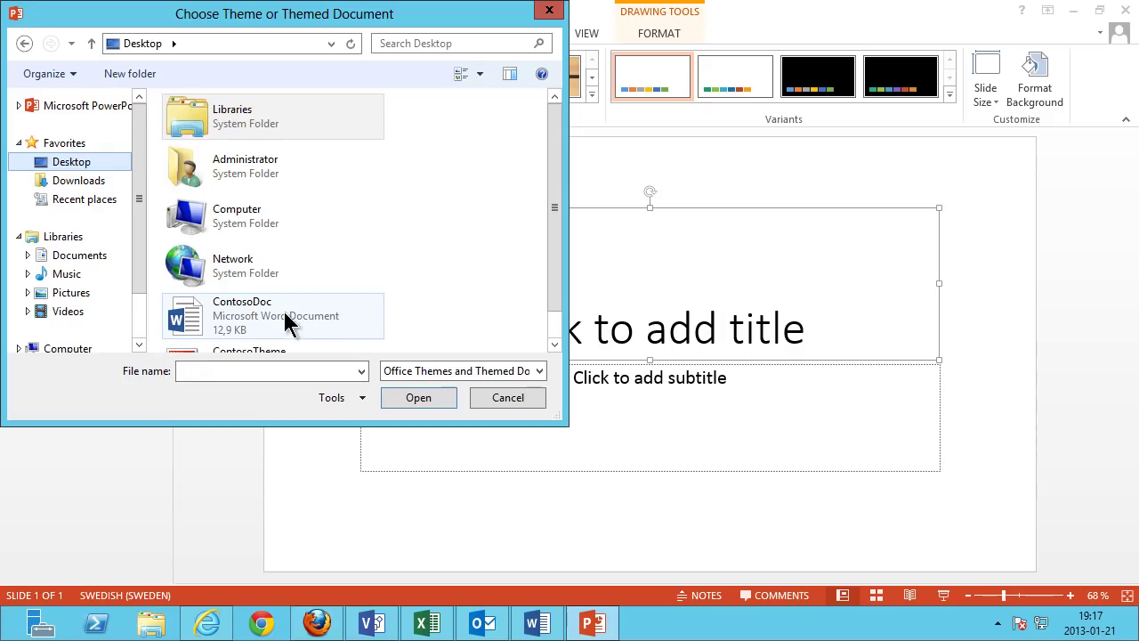
pyautogui.scroll(-1, 564, 305)
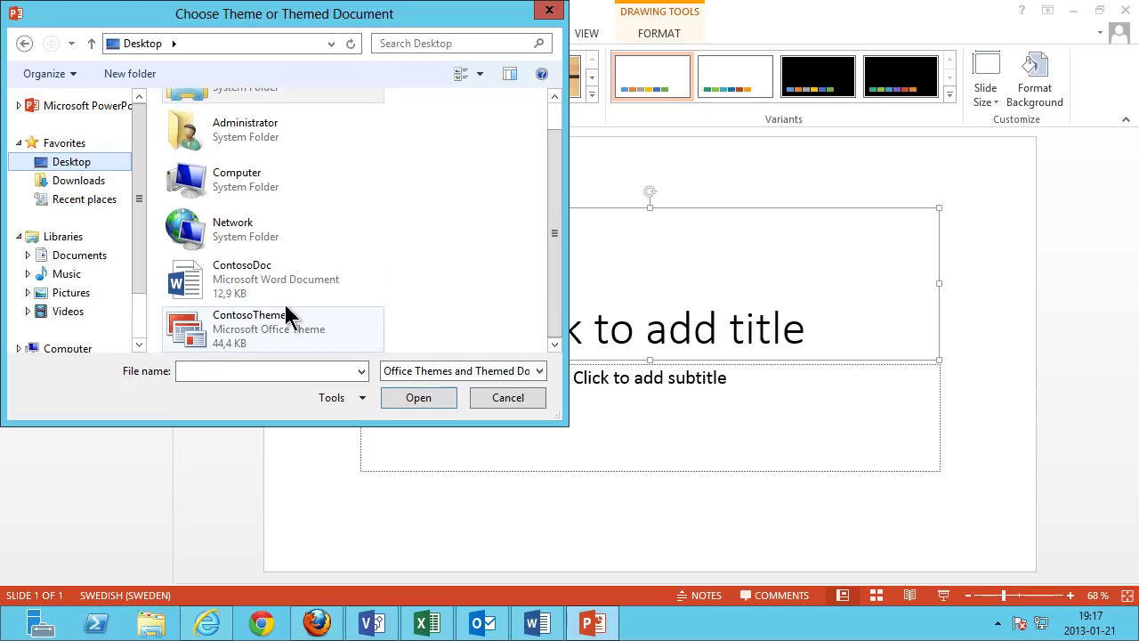
pyautogui.click(253, 312)
pyautogui.click(414, 398)
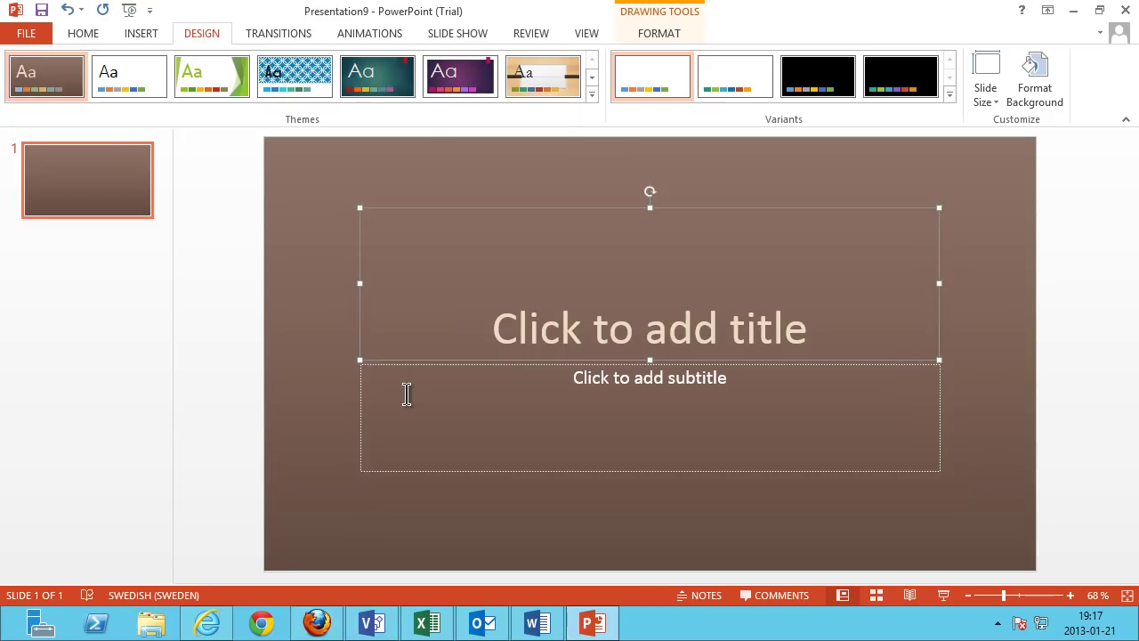
# Save the presentation on the Desktop as ContosoPresentation.
pyautogui.click(26, 35)
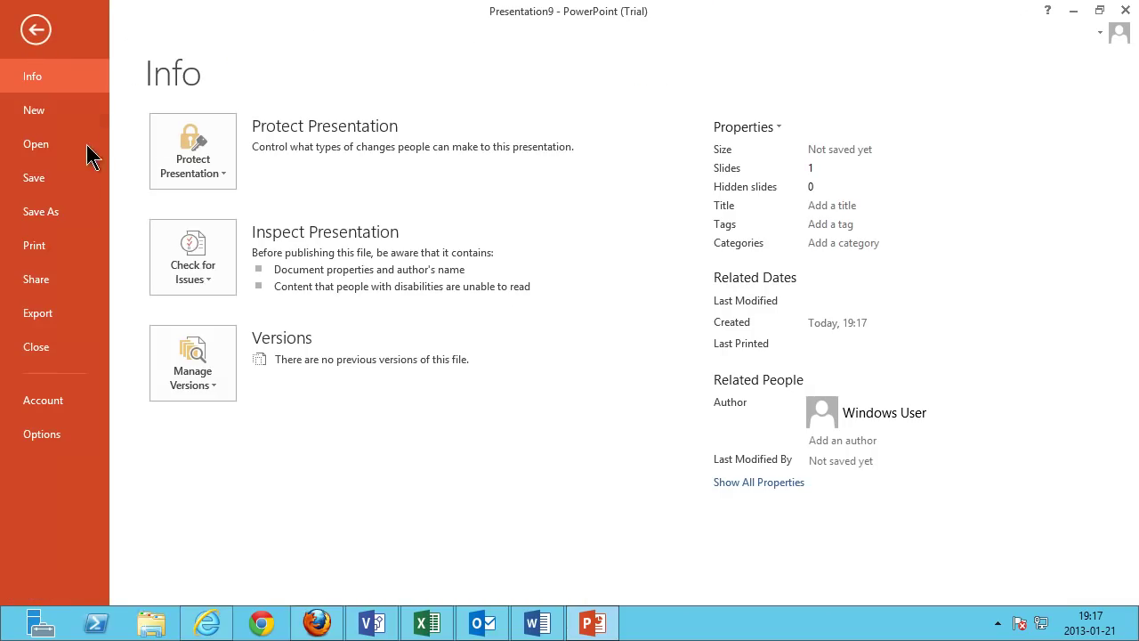
pyautogui.click(79, 222)
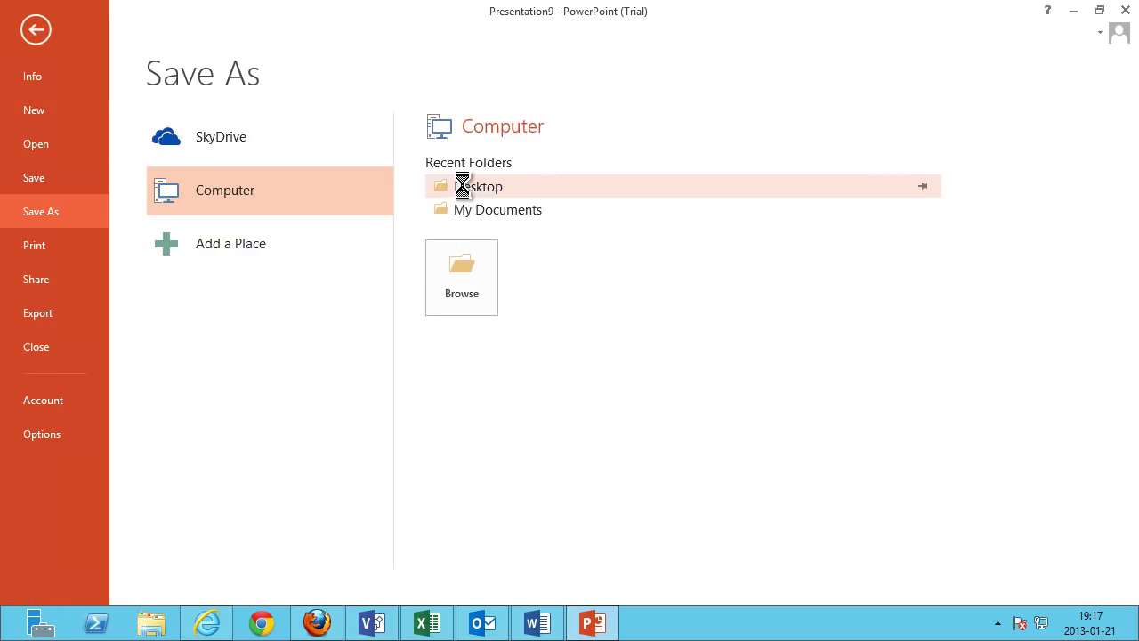
pyautogui.click(460, 186)
pyautogui.write('ContosoPresentation')
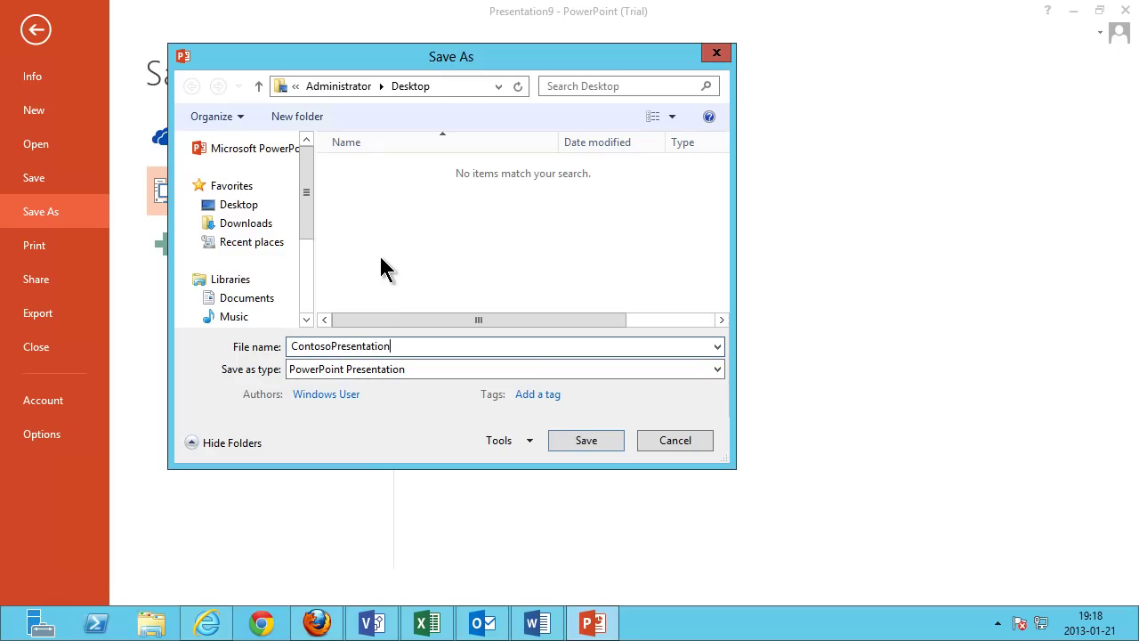
pyautogui.click(587, 441)
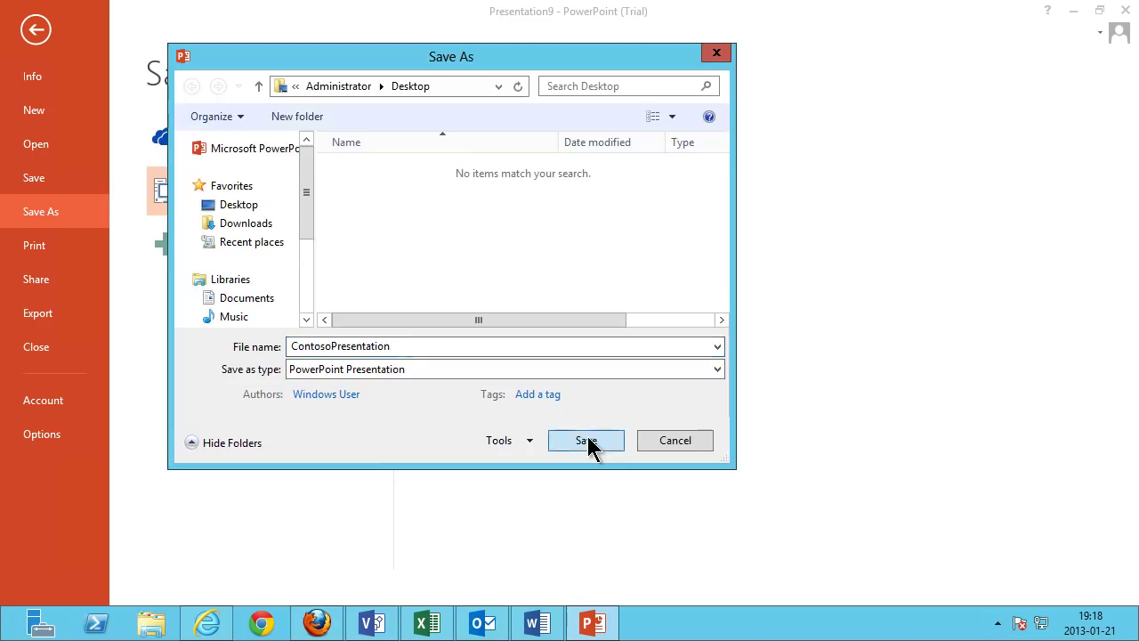
# Upload ContosoPresentation as the Contoso Presentation content type's document template and save.
pyautogui.click(222, 627)
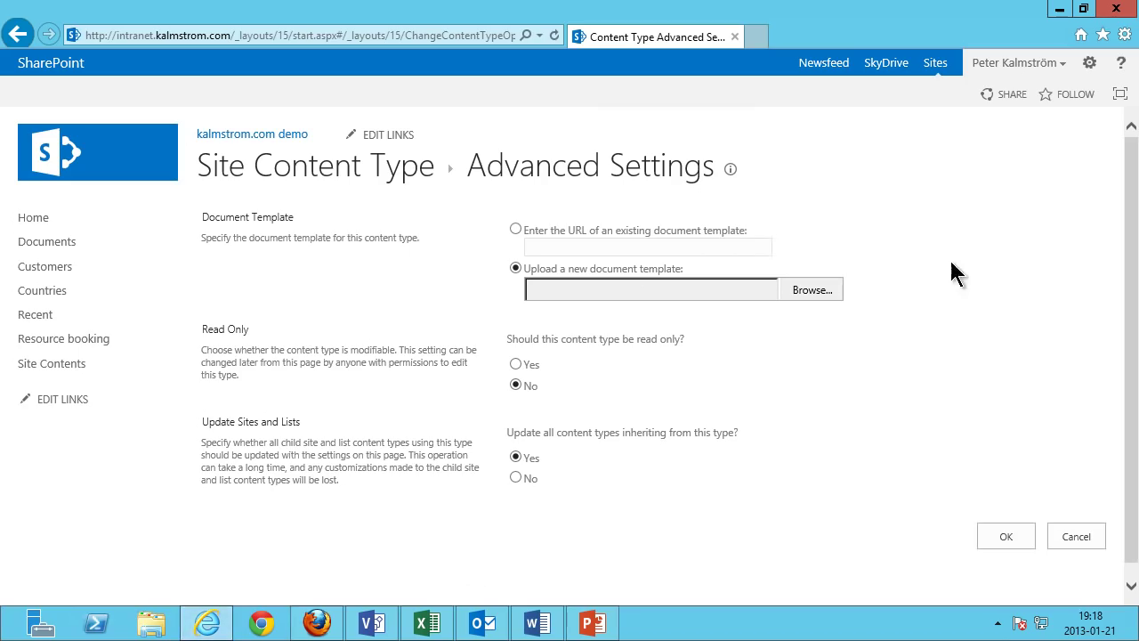
pyautogui.click(826, 294)
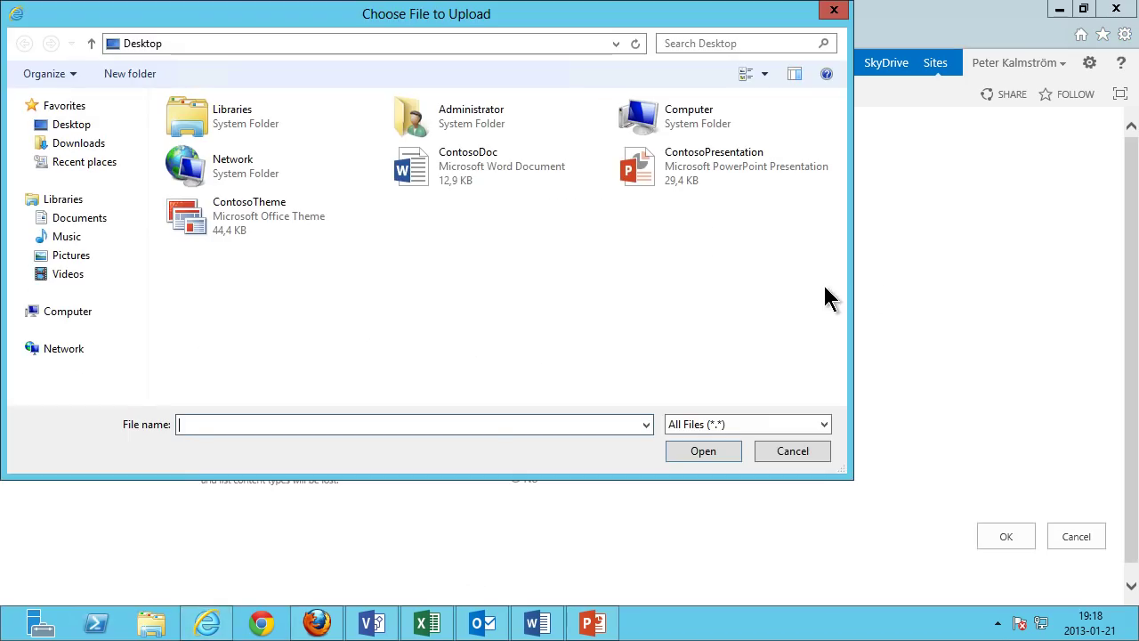
pyautogui.click(665, 158)
pyautogui.click(715, 453)
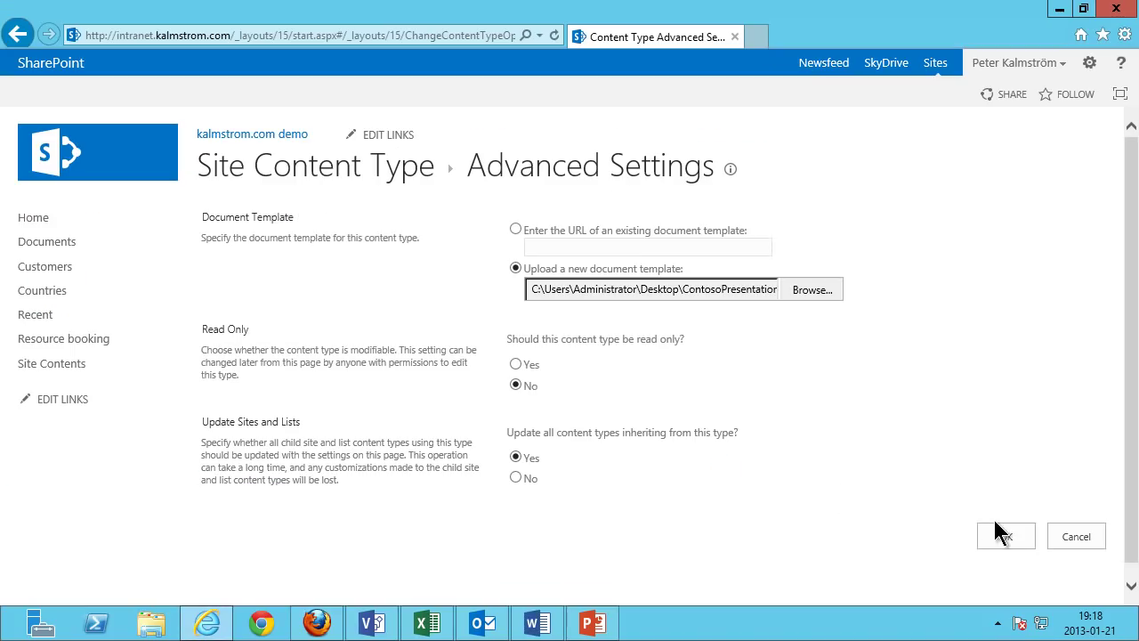
pyautogui.click(1003, 544)
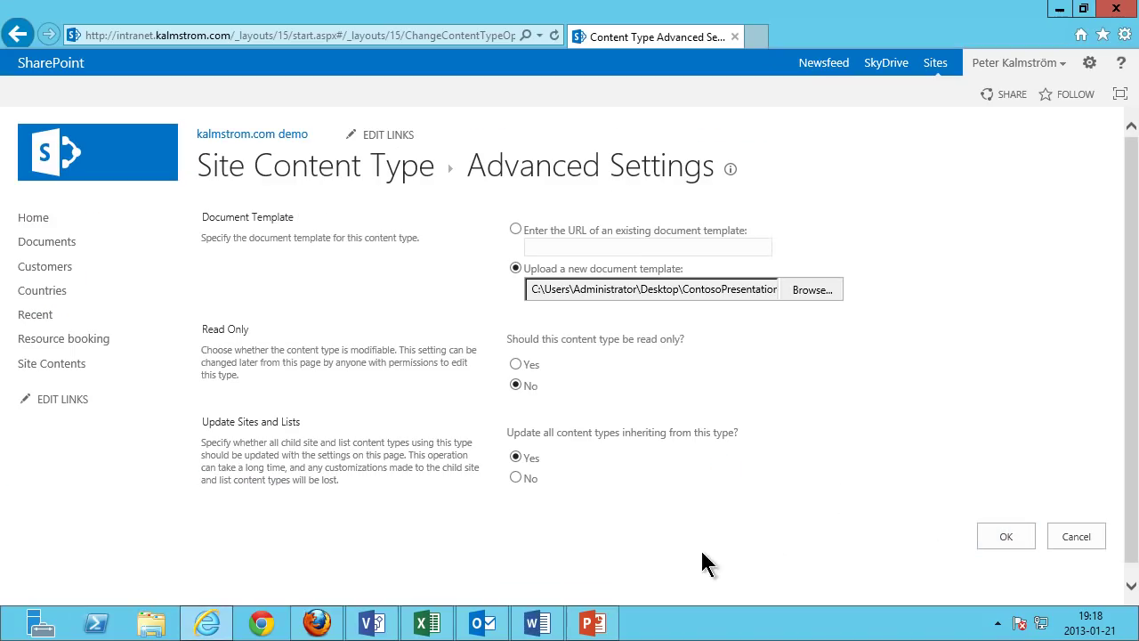
# Create a new blank Excel workbook and apply the ContosoTheme theme from the Desktop.
pyautogui.click(427, 625)
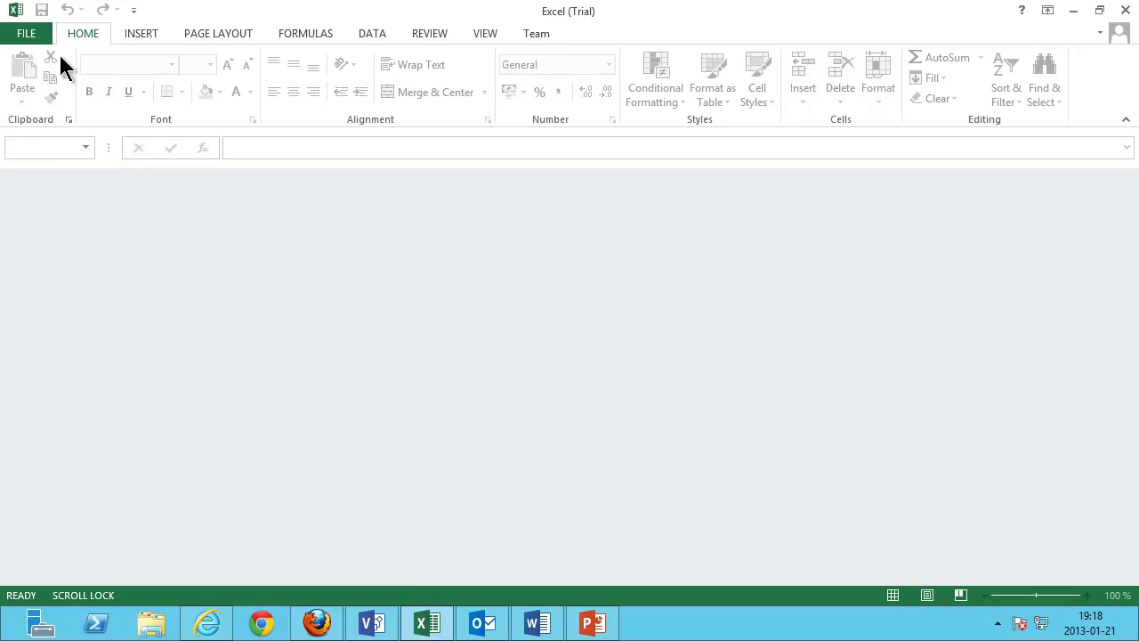
pyautogui.click(28, 35)
pyautogui.click(59, 112)
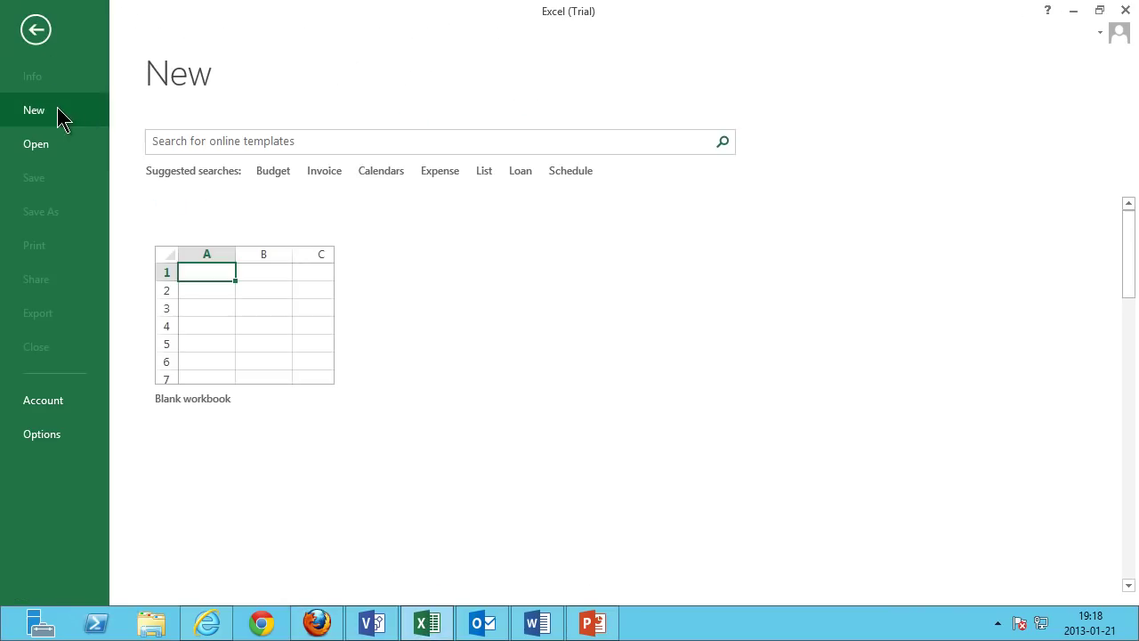
pyautogui.click(229, 285)
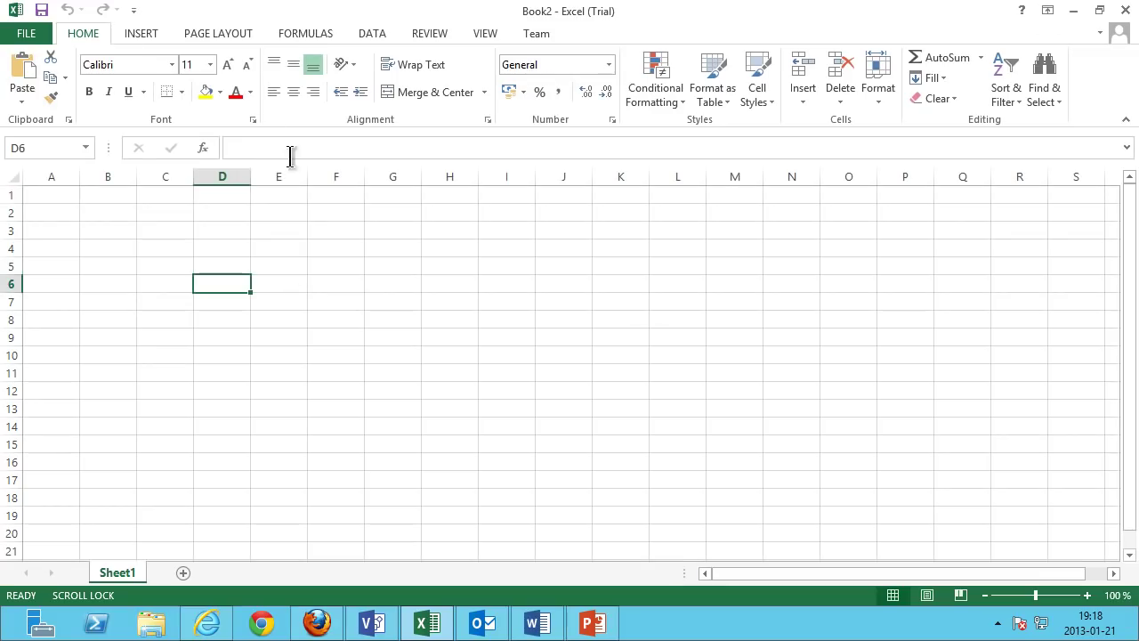
pyautogui.click(203, 34)
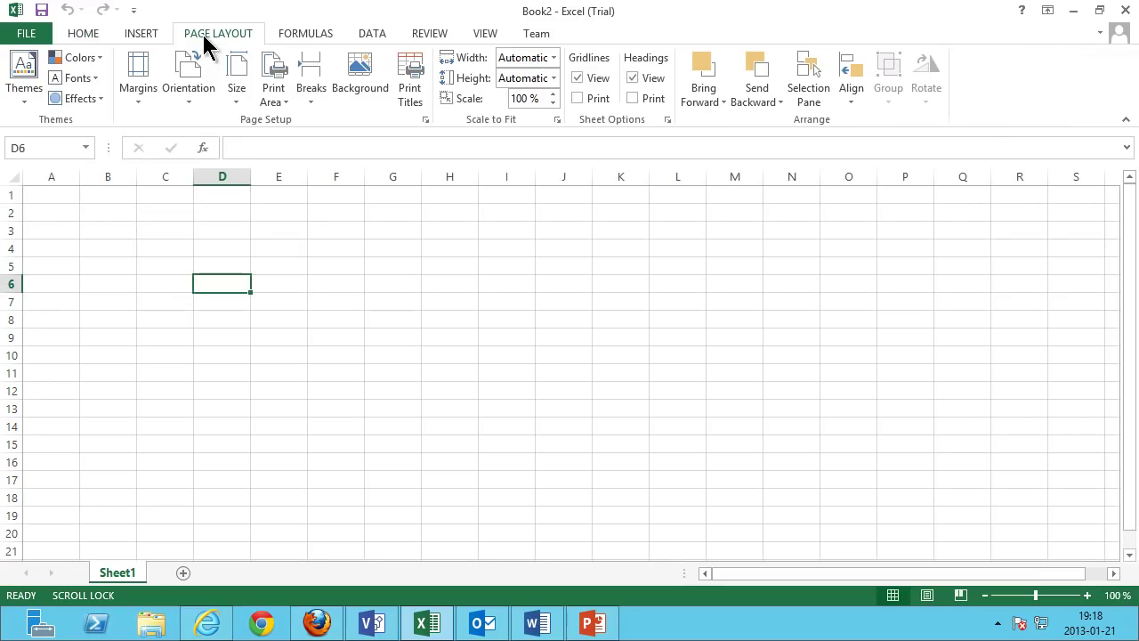
pyautogui.click(28, 95)
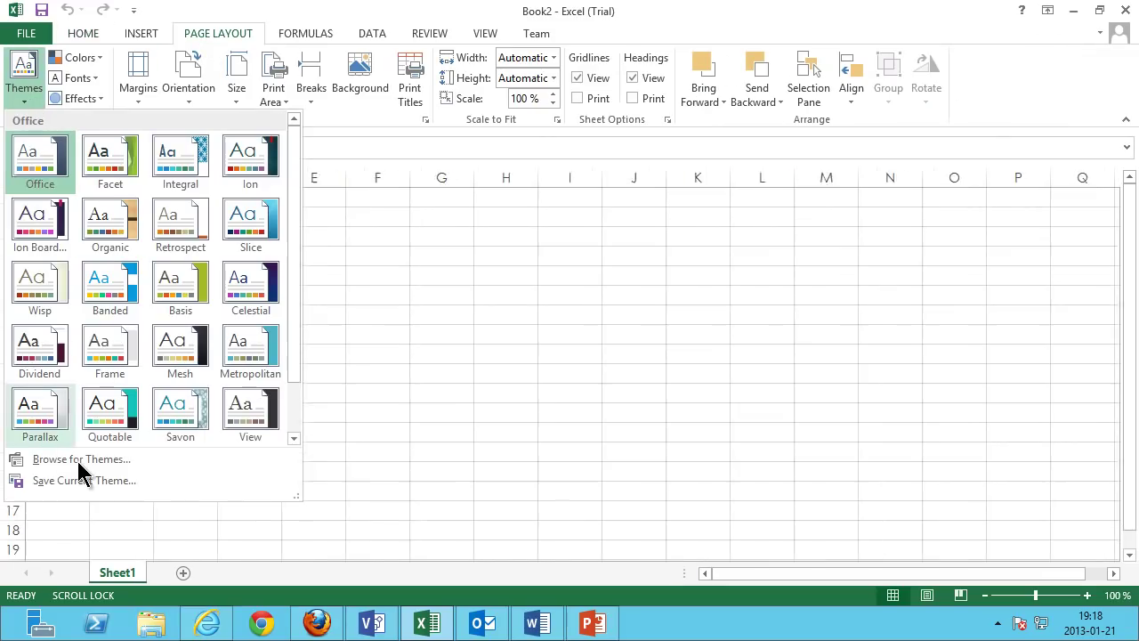
pyautogui.click(78, 462)
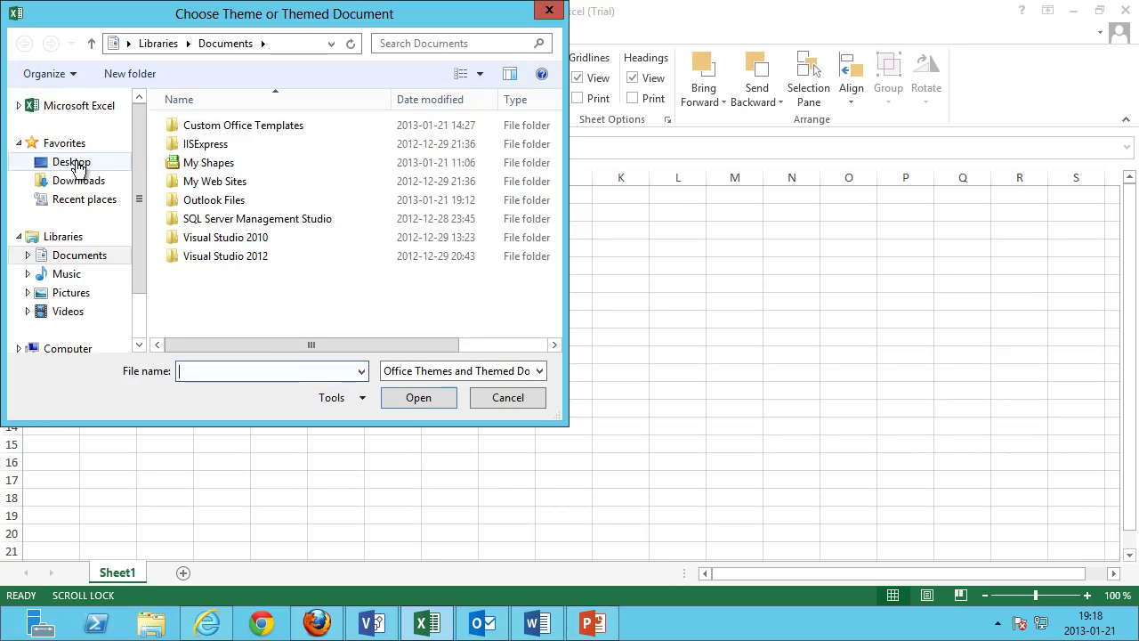
pyautogui.click(78, 162)
pyautogui.moveTo(554, 254); pyautogui.dragTo(558, 356)
pyautogui.click(266, 325)
pyautogui.click(419, 397)
# Save the workbook on the Desktop as ContososSpredsheet.
pyautogui.click(30, 35)
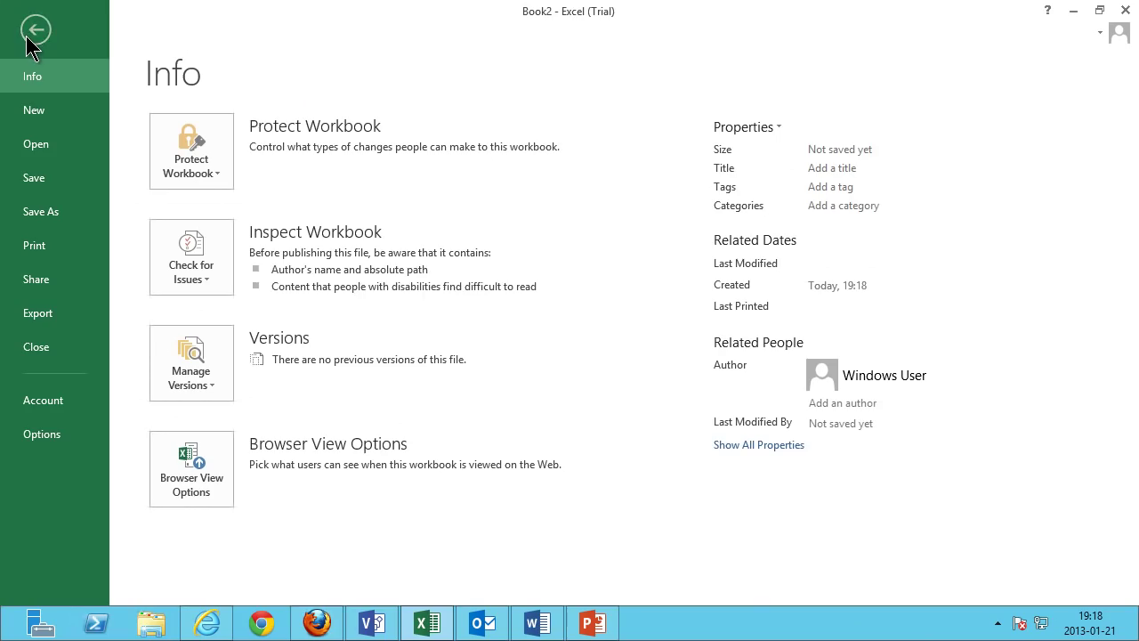
pyautogui.click(44, 214)
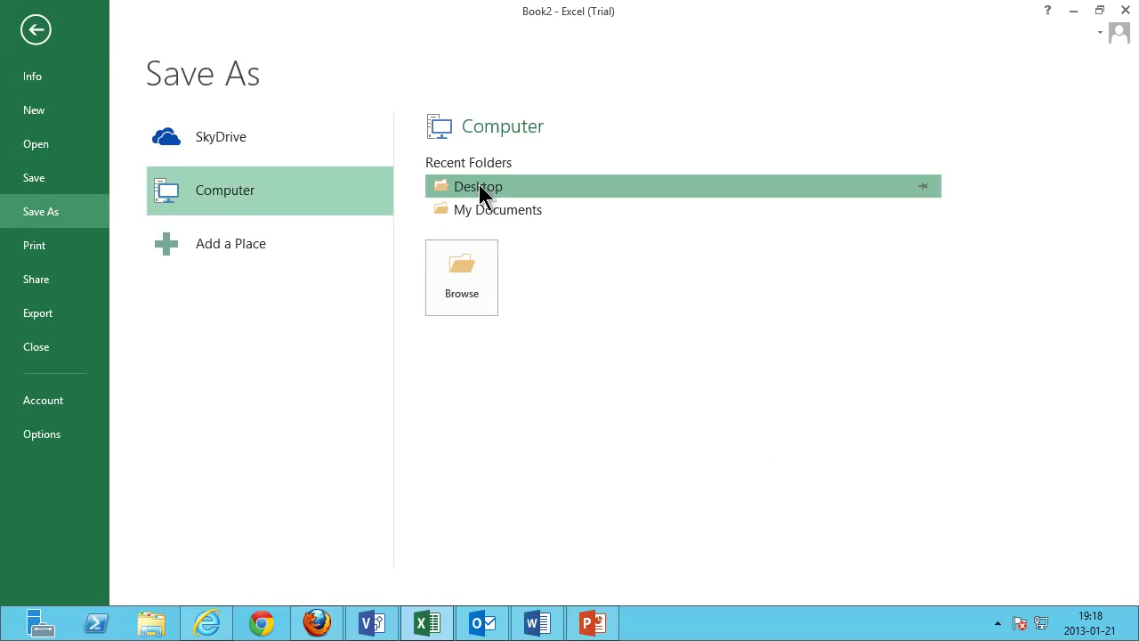
pyautogui.click(478, 186)
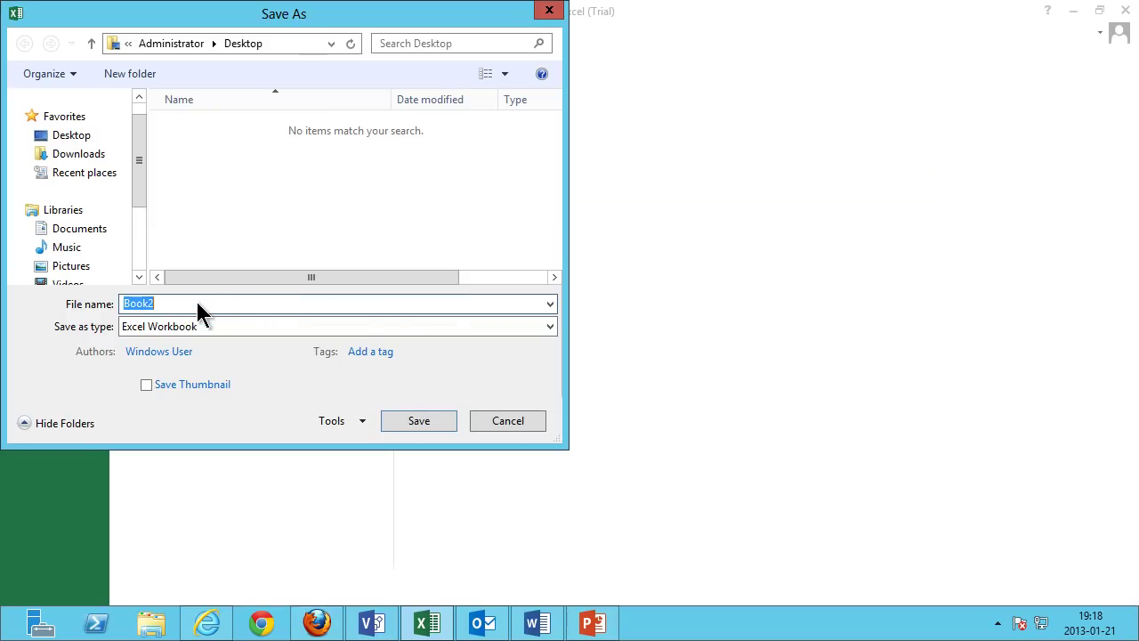
pyautogui.write('Con')
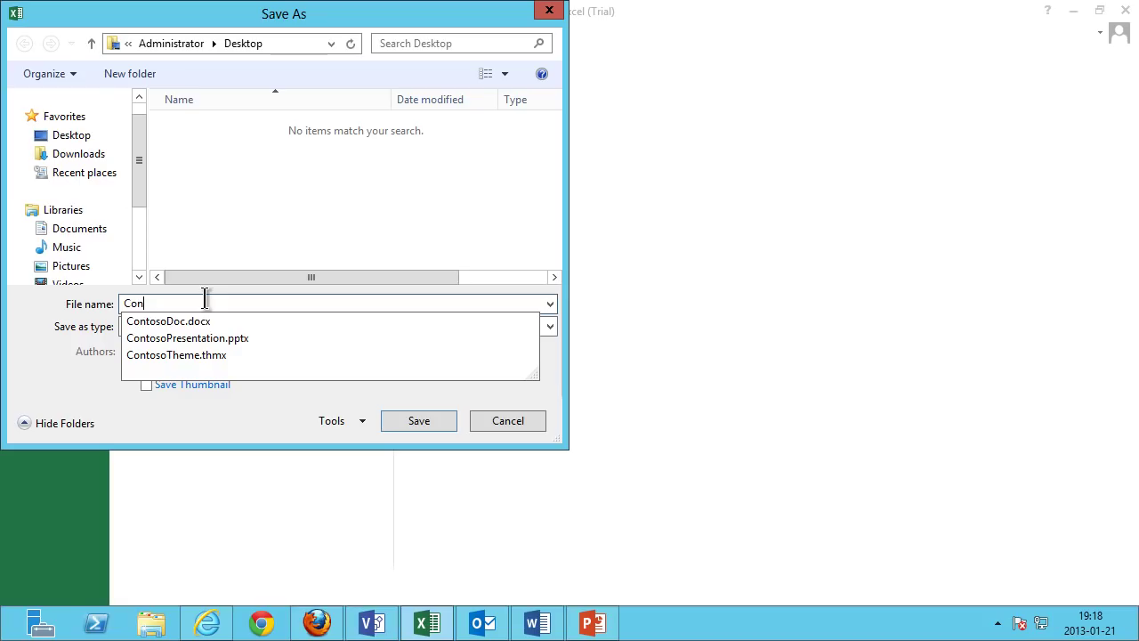
pyautogui.write('tososSpredsheet')
pyautogui.click(436, 425)
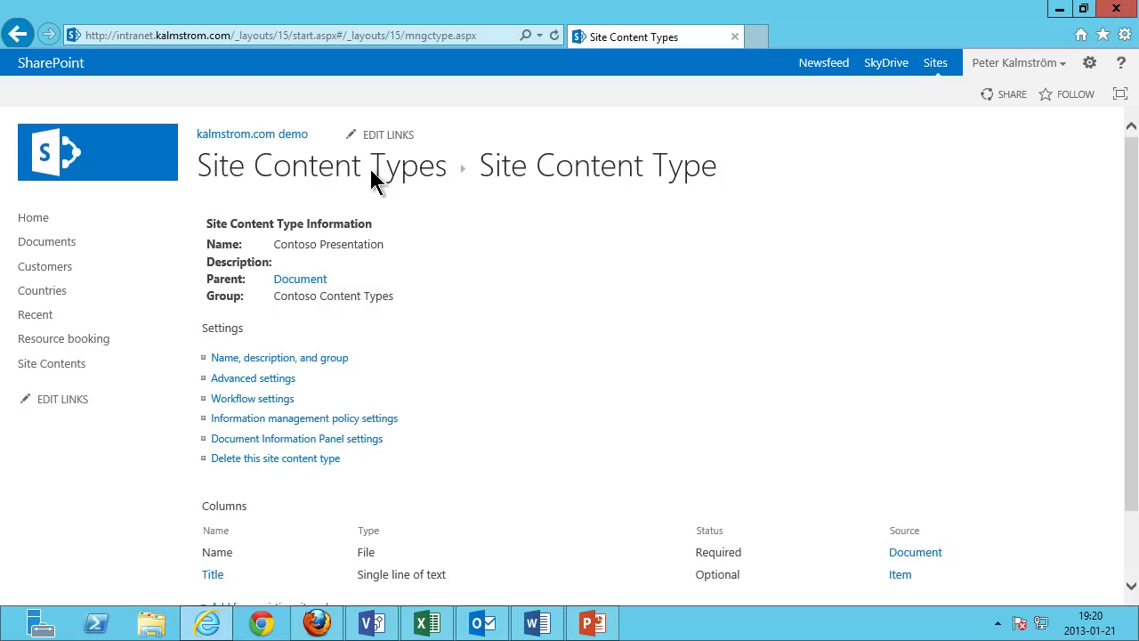
# Upload ContososSpredsheet as the Contoso Spreadsheets template via its advanced settings, then return to Documents.
pyautogui.click(372, 168)
pyautogui.click(998, 226)
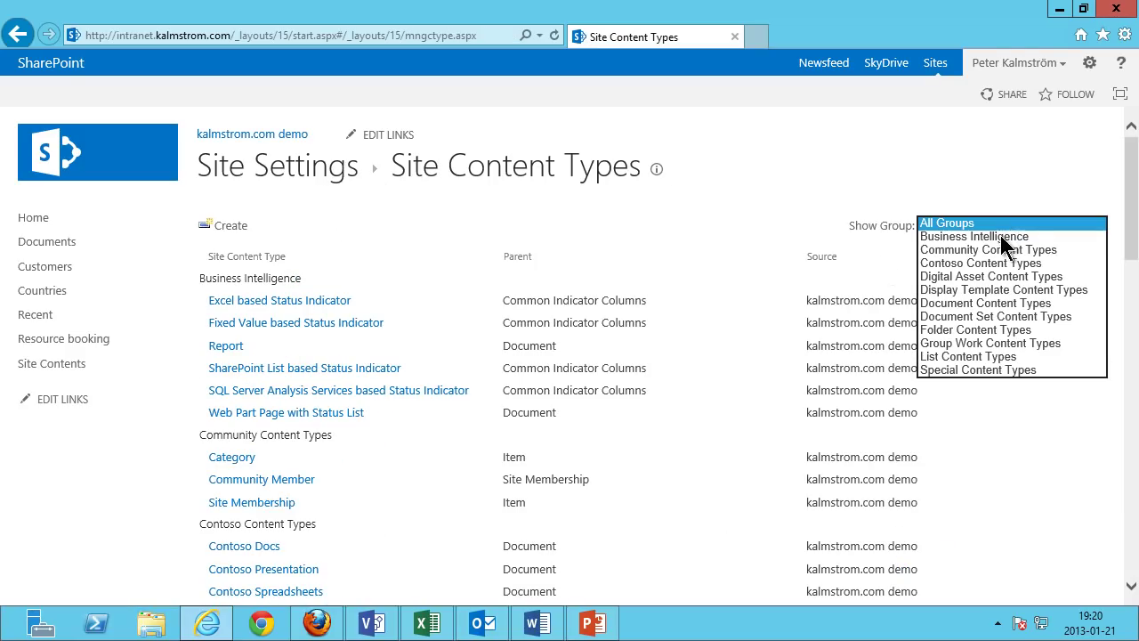
pyautogui.click(984, 263)
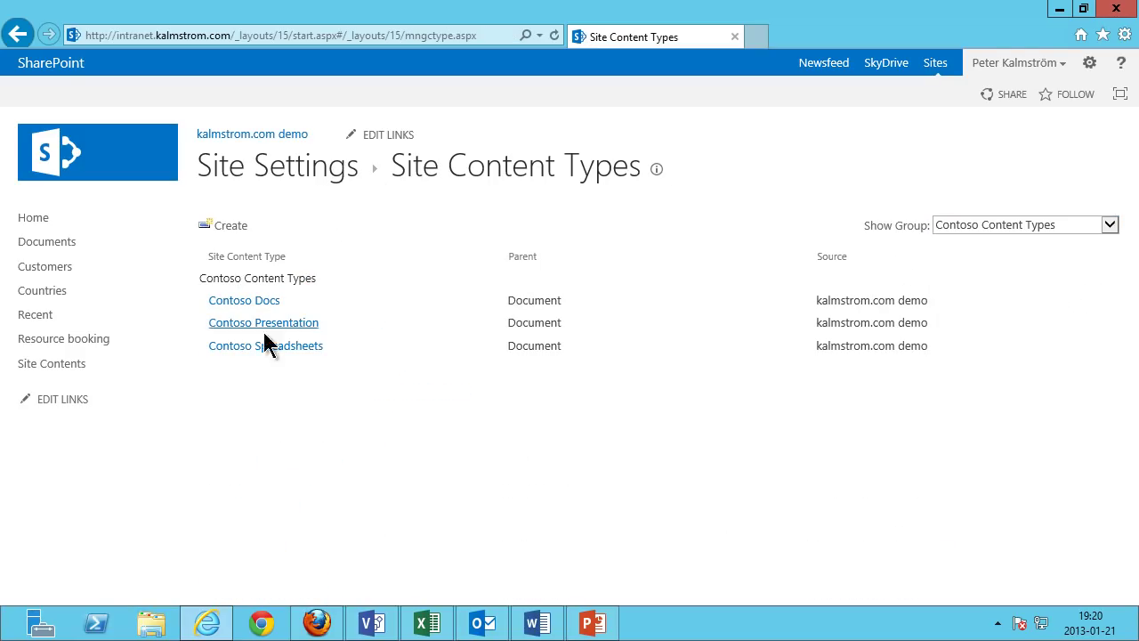
pyautogui.click(257, 349)
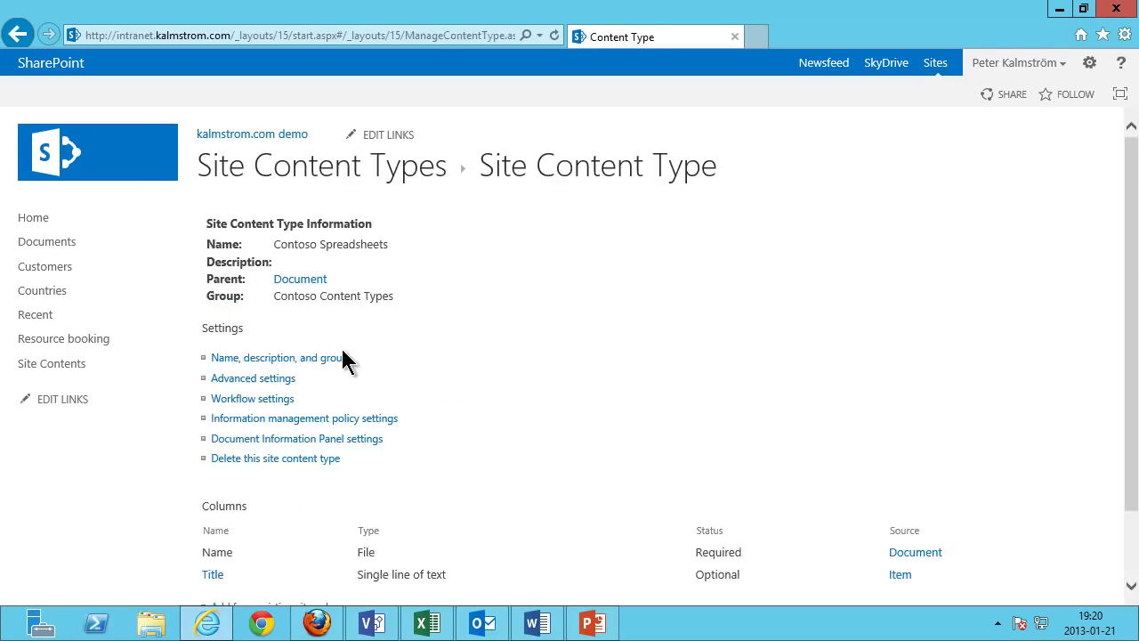
pyautogui.click(253, 379)
pyautogui.click(814, 294)
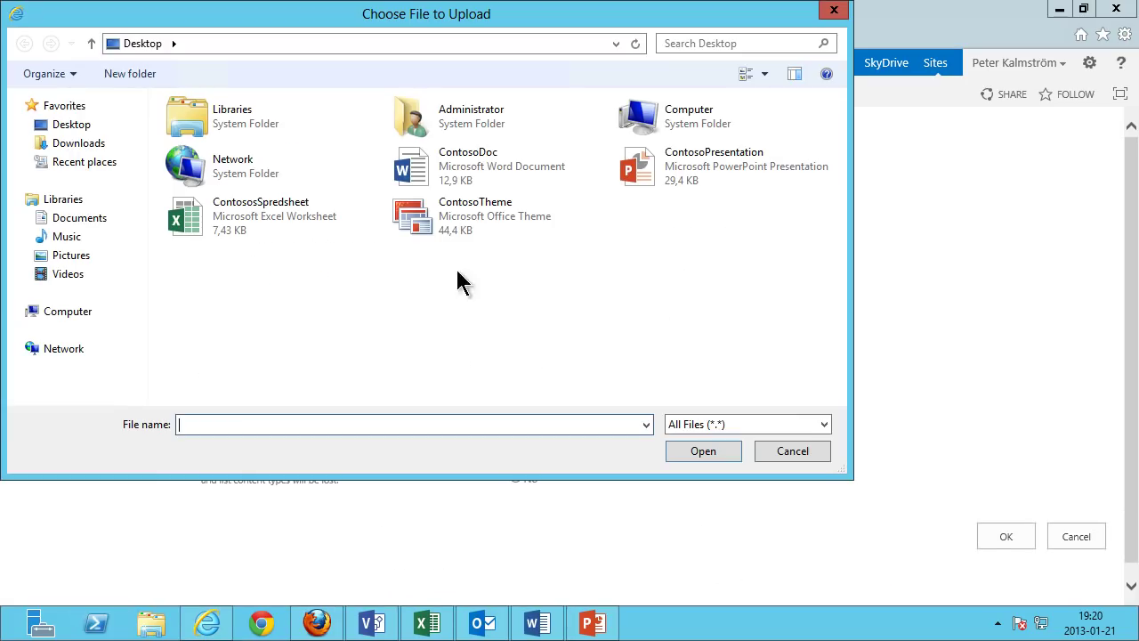
pyautogui.click(263, 216)
pyautogui.click(691, 452)
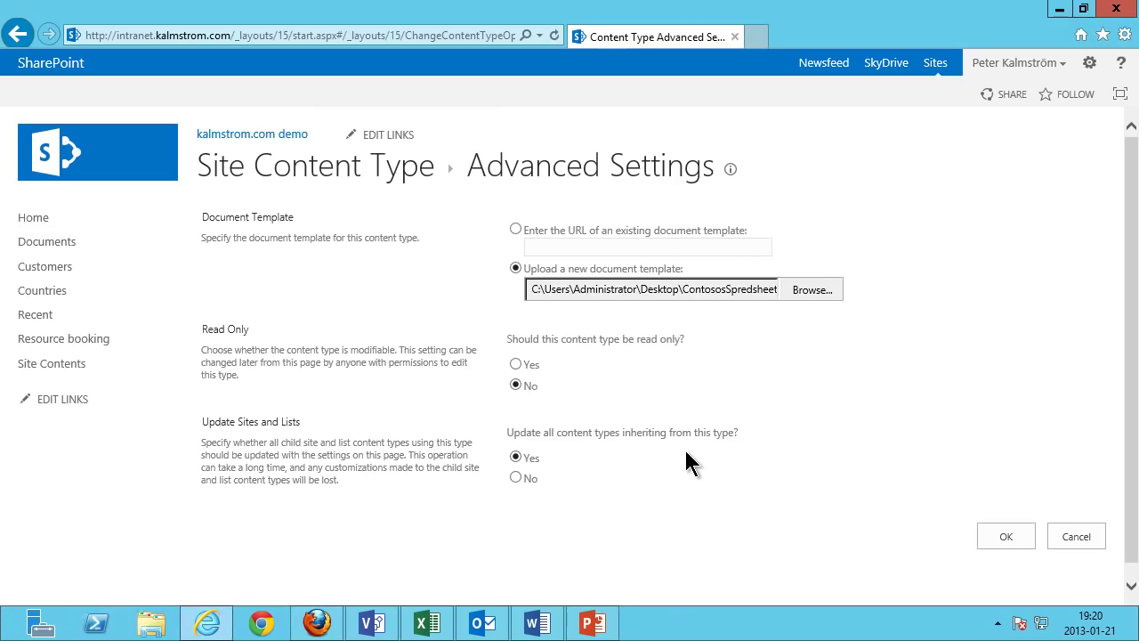
pyautogui.click(1003, 539)
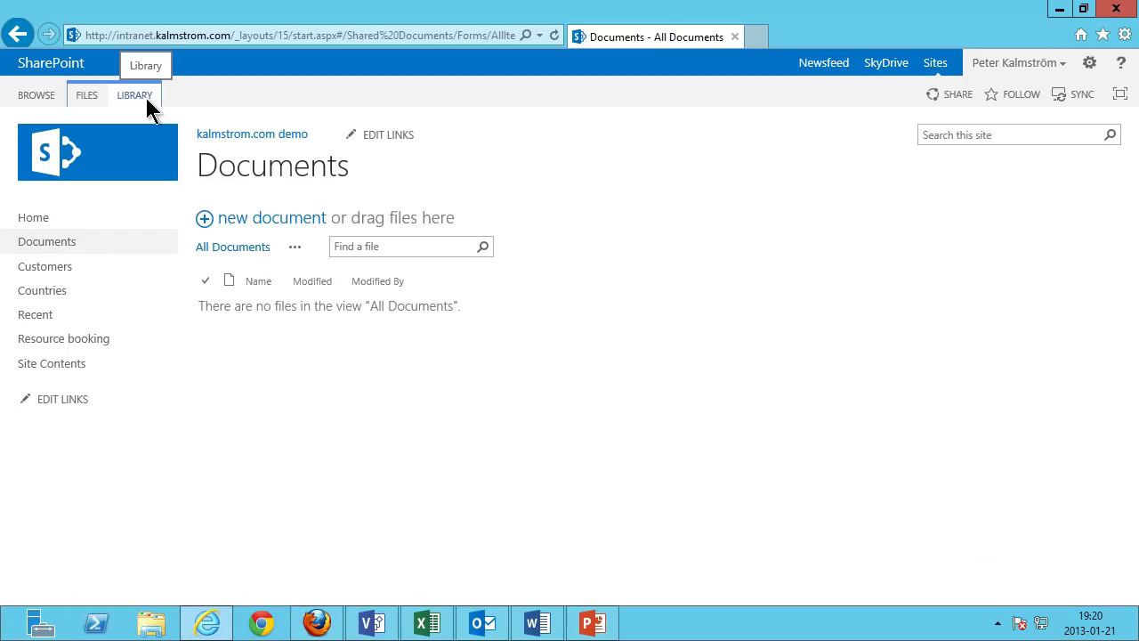
# Turn on Allow management of content types in the Documents library's advanced settings.
pyautogui.click(146, 98)
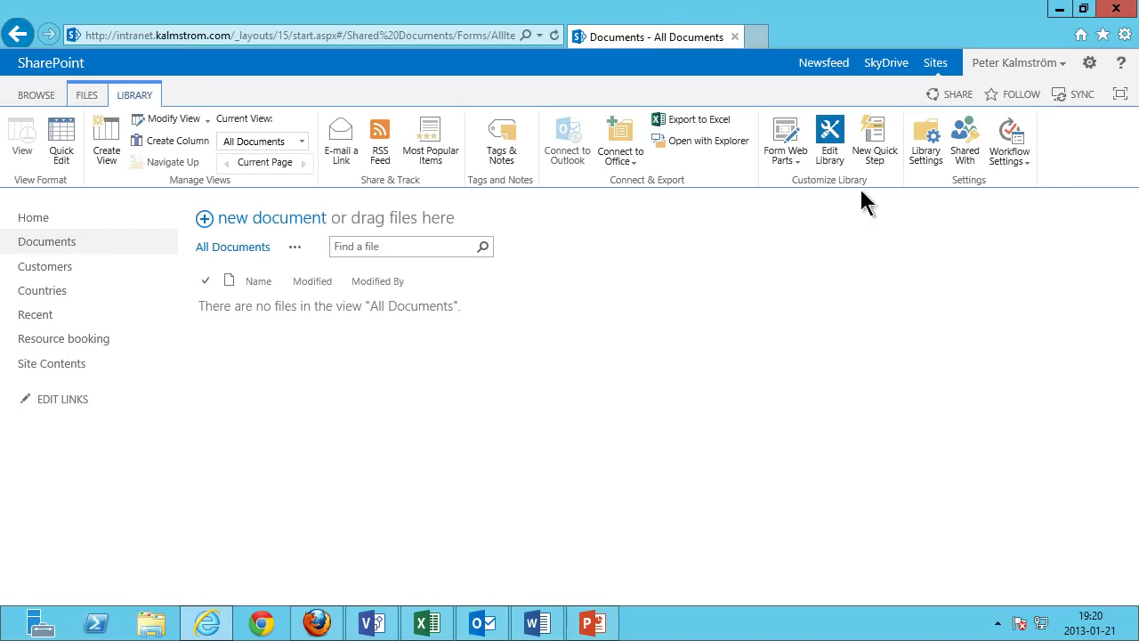
pyautogui.click(929, 142)
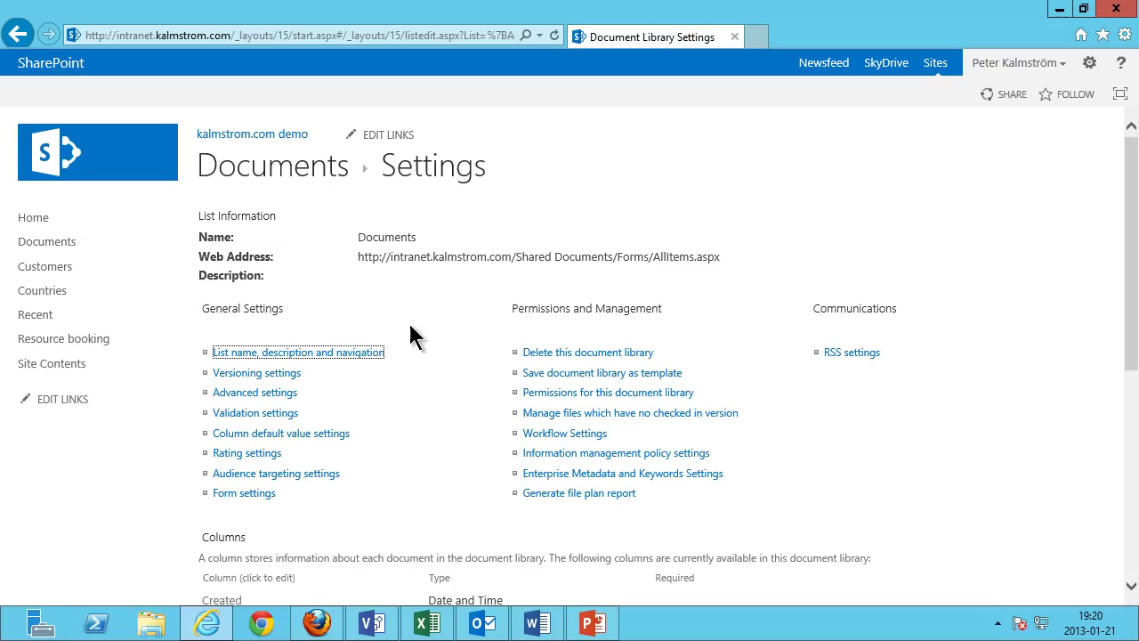
pyautogui.click(276, 394)
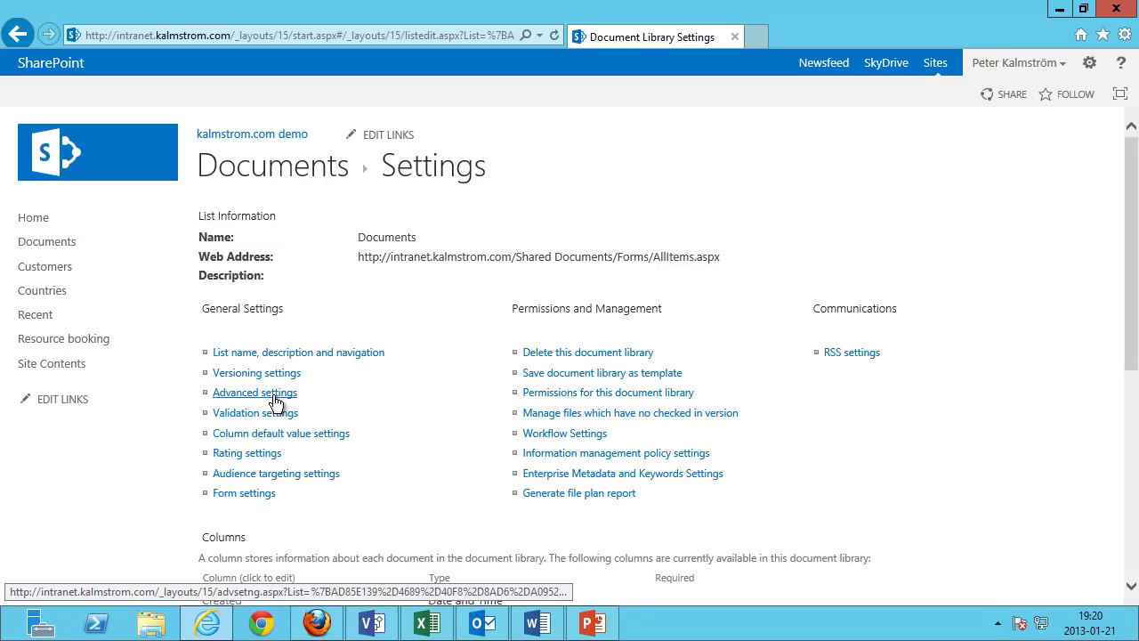
pyautogui.click(400, 249)
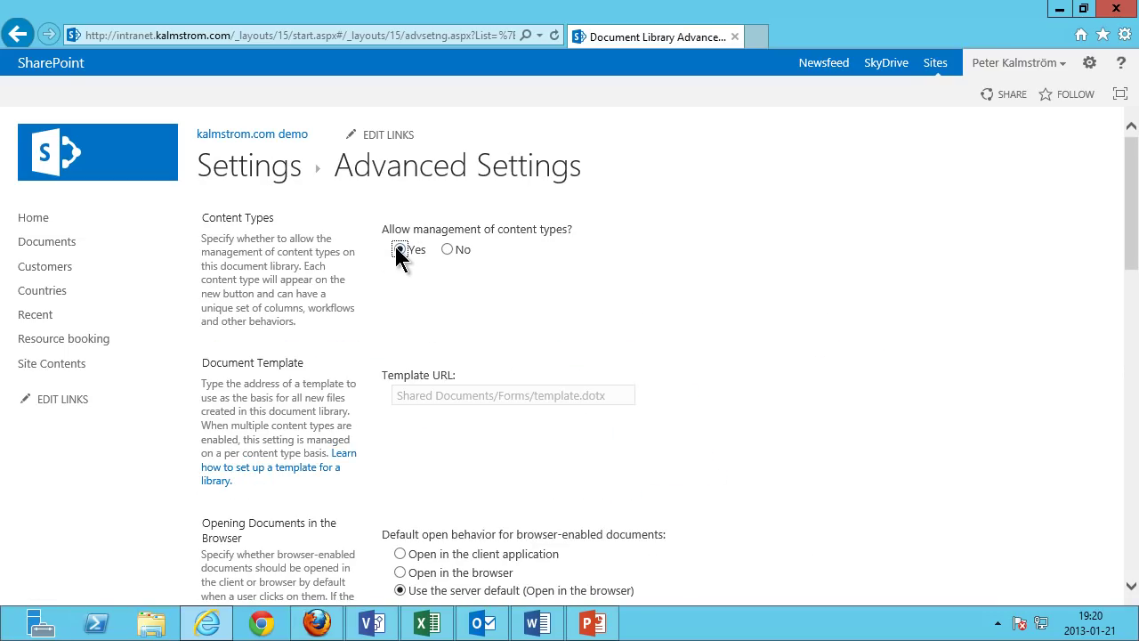
pyautogui.moveTo(1132, 258); pyautogui.dragTo(1132, 596)
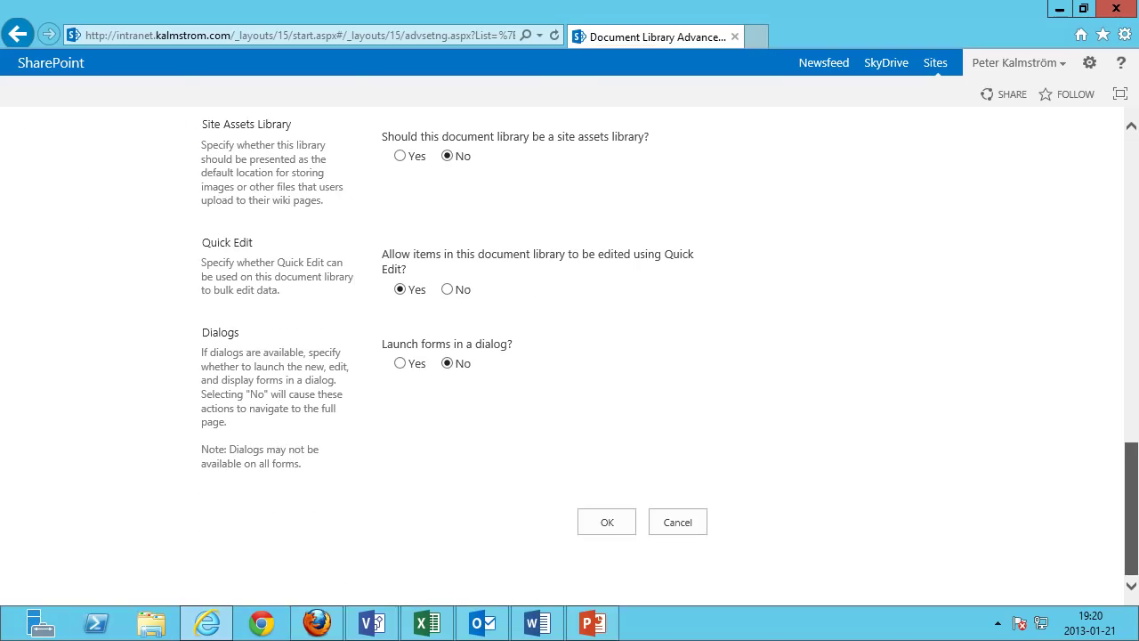
pyautogui.click(584, 525)
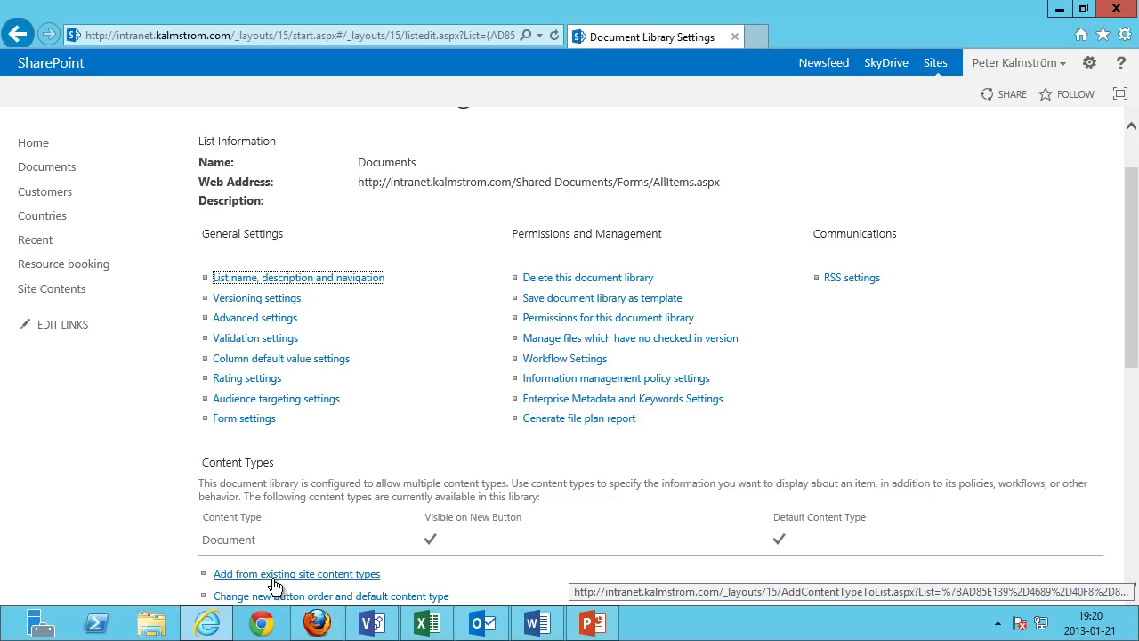
# Select Contoso Docs, Contoso Presentation and Contoso Spreadsheets from Contoso Content Types to add.
pyautogui.click(274, 577)
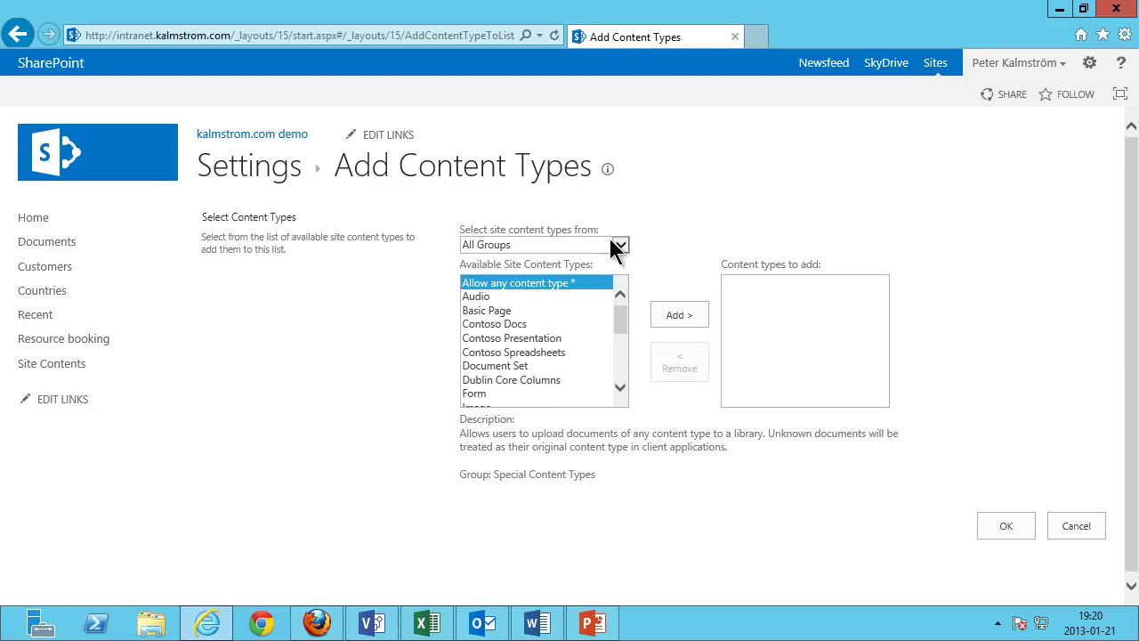
pyautogui.click(620, 245)
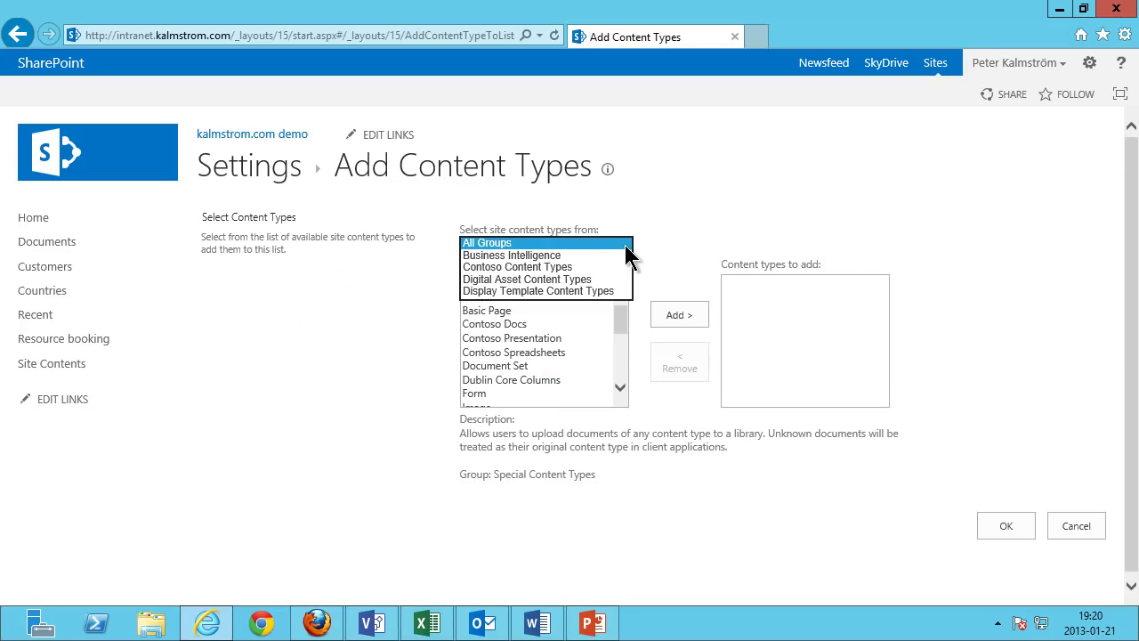
pyautogui.click(552, 268)
pyautogui.keyDown('ctrl'); pyautogui.click(544, 298); pyautogui.keyUp('ctrl')
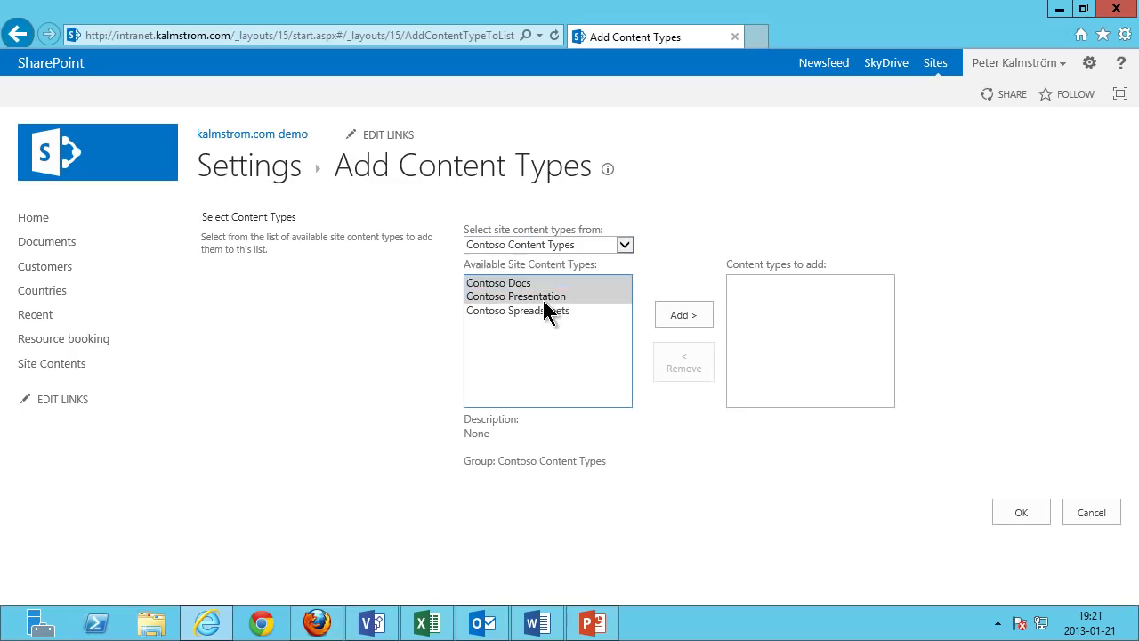
pyautogui.keyDown('ctrl'); pyautogui.click(538, 309); pyautogui.keyUp('ctrl')
pyautogui.click(709, 316)
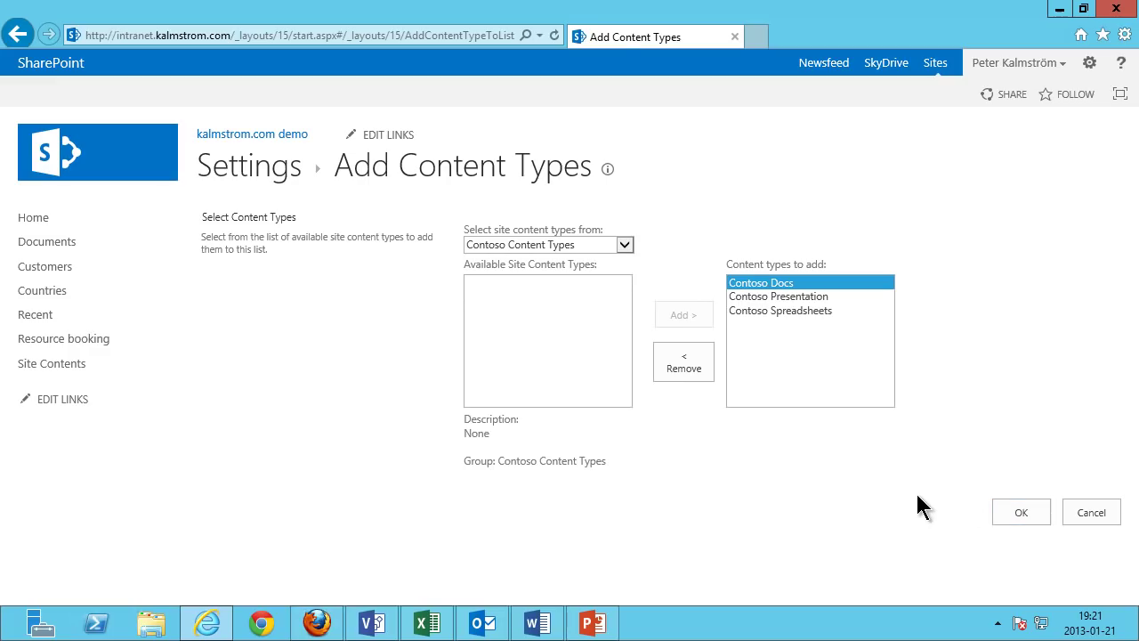
# Delete the default Document content type from the library.
pyautogui.scroll(-1, 613, 494)
pyautogui.scroll(-2, 613, 495)
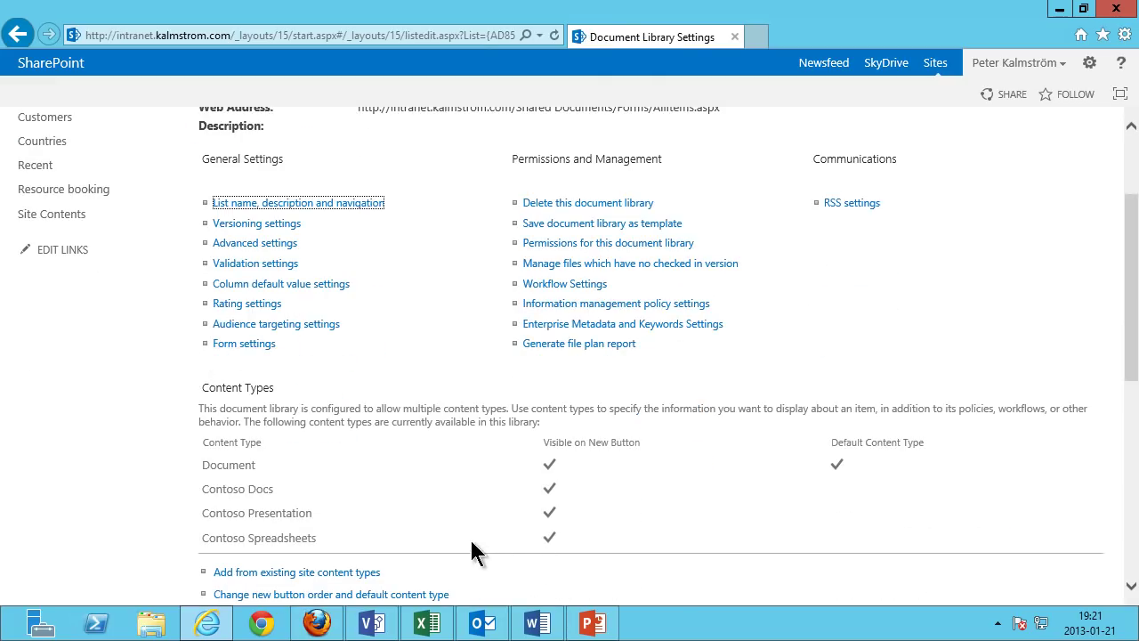
pyautogui.click(250, 396)
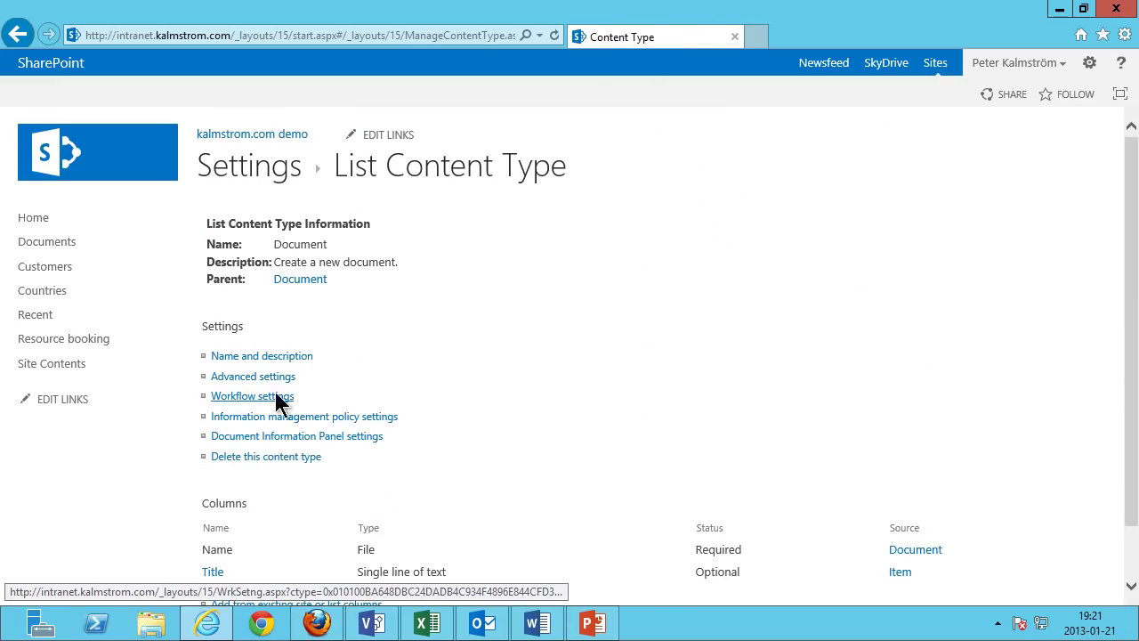
pyautogui.scroll(-1, 401, 473)
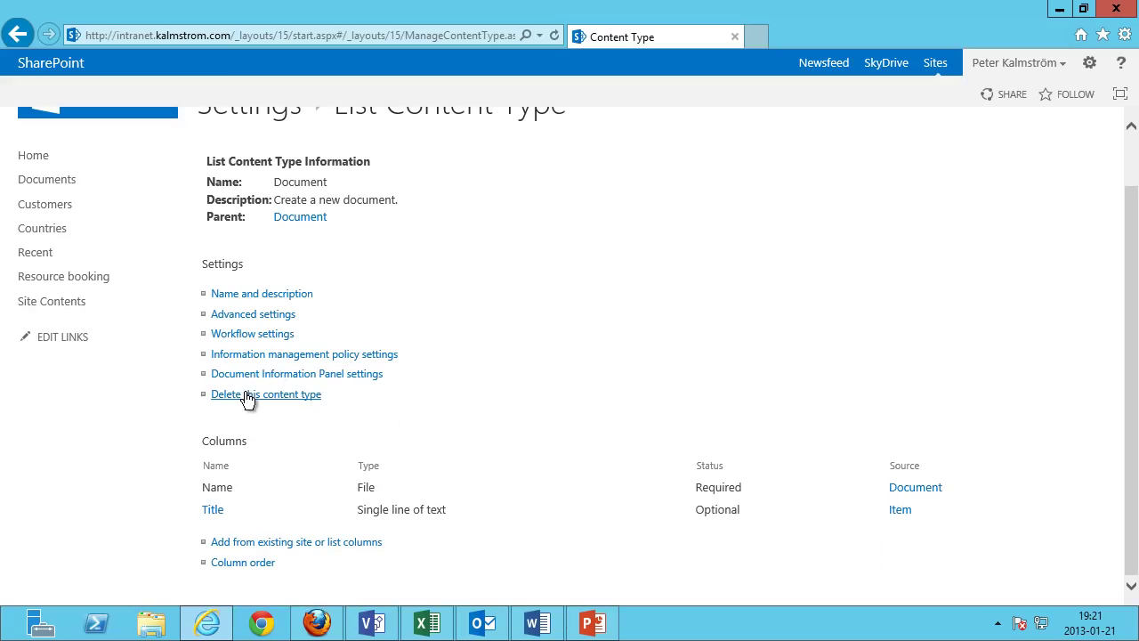
pyautogui.click(248, 394)
pyautogui.click(615, 378)
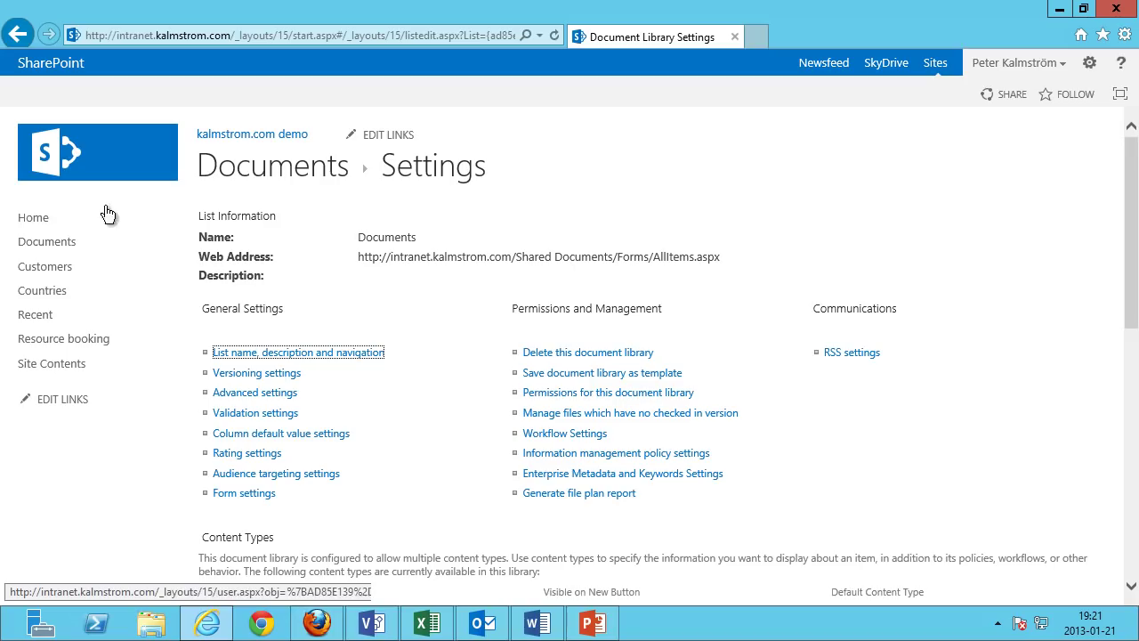
# Show the New Document choices in the Documents library's Files tab.
pyautogui.click(49, 241)
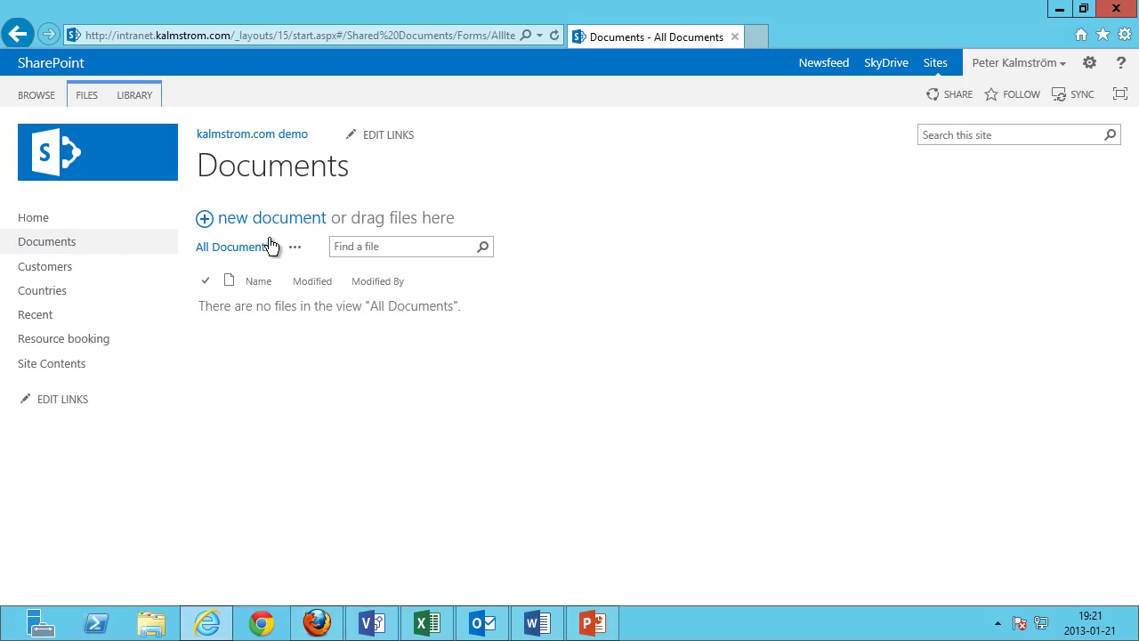
pyautogui.click(90, 93)
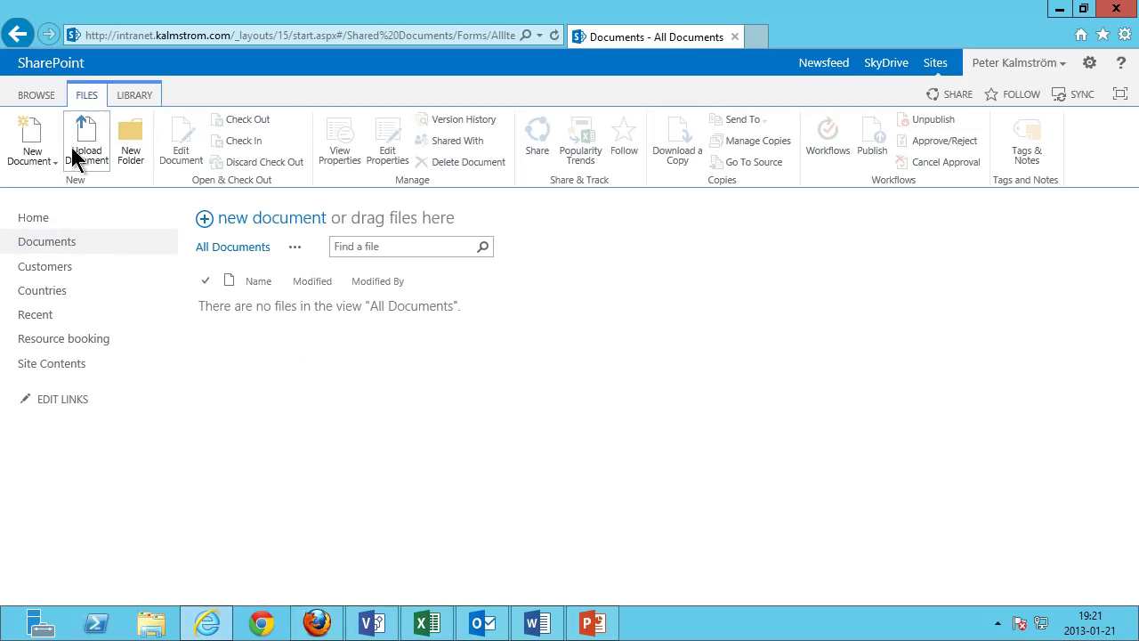
pyautogui.click(50, 159)
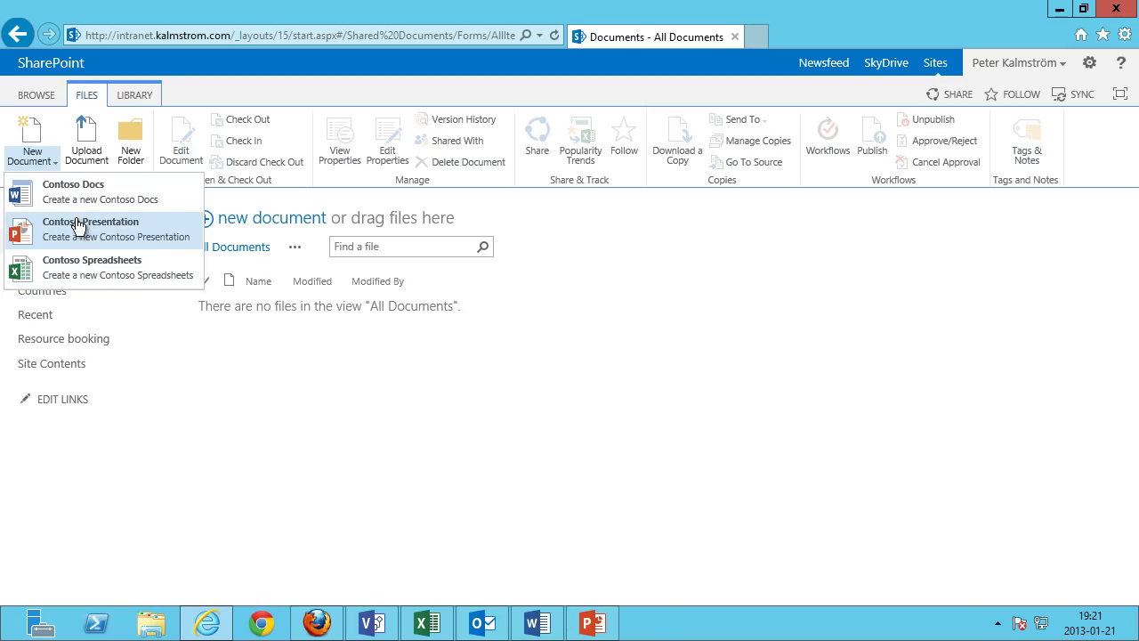
# Create a Contoso Presentation, sign in with the account password, enable editing, and title it 'Presentation 1'.
pyautogui.click(79, 226)
pyautogui.click(649, 425)
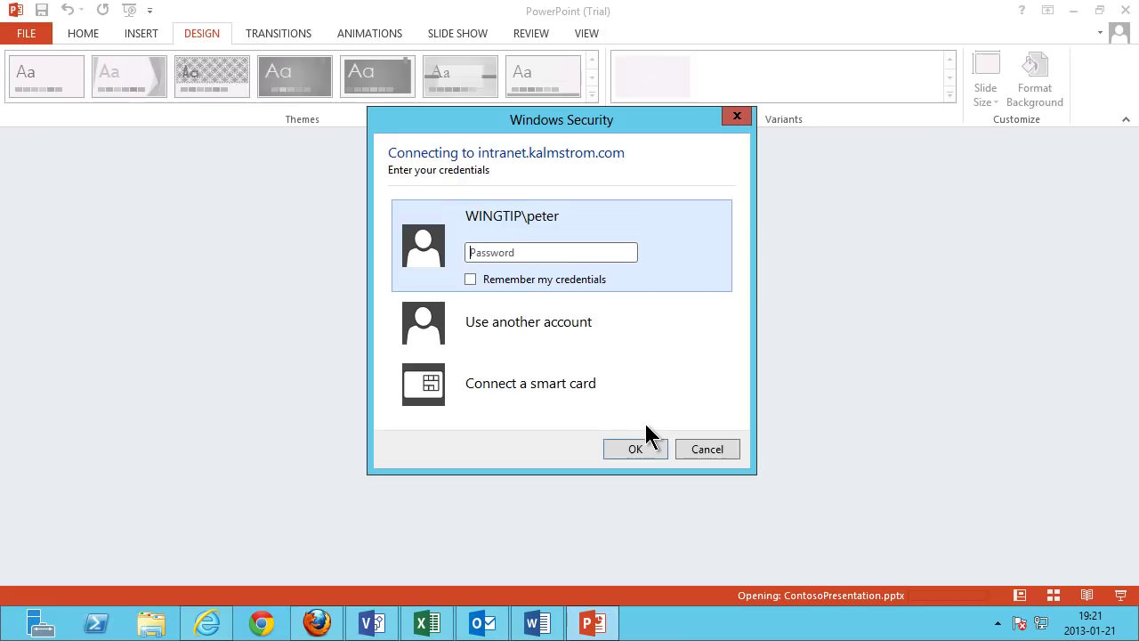
pyautogui.write('pass@word1')
pyautogui.press('Return')
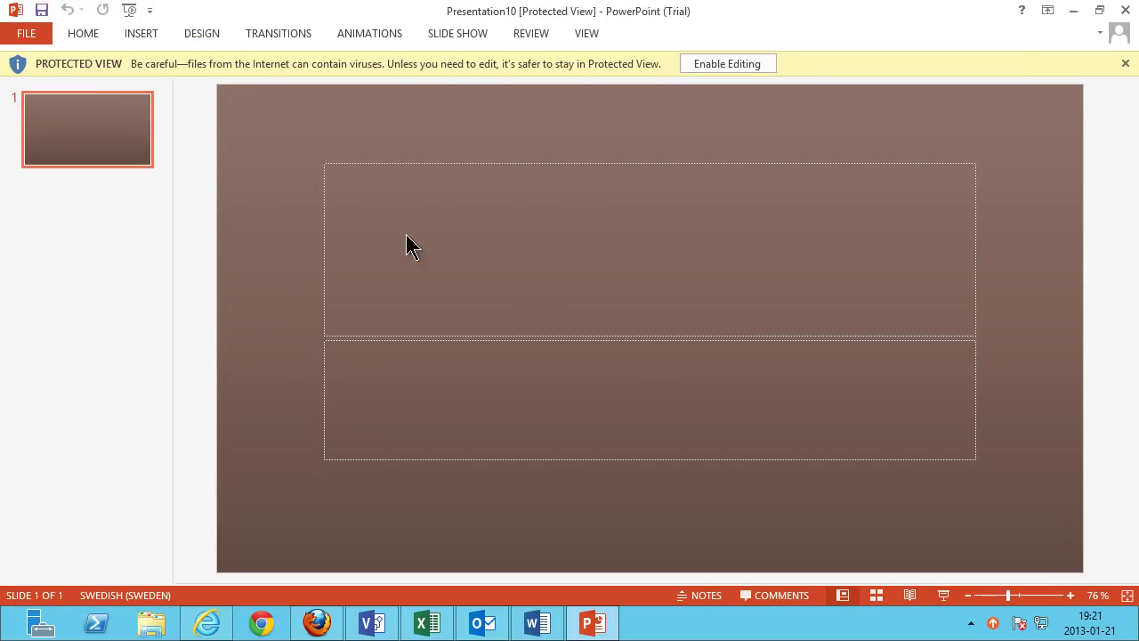
pyautogui.click(750, 66)
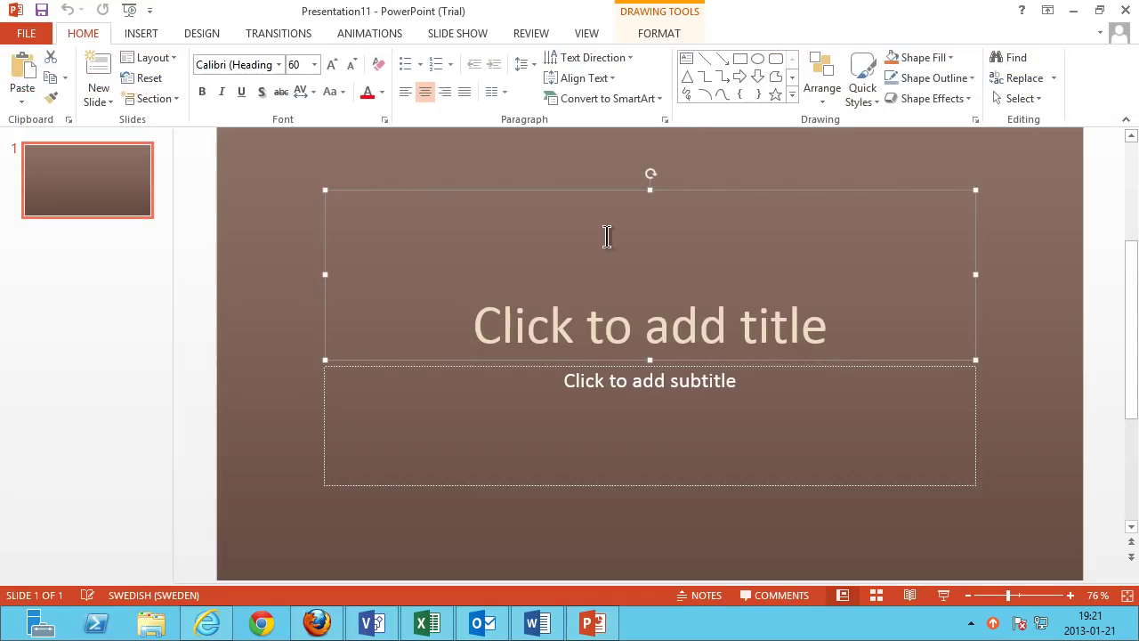
pyautogui.click(588, 286)
pyautogui.write('Presentation 1')
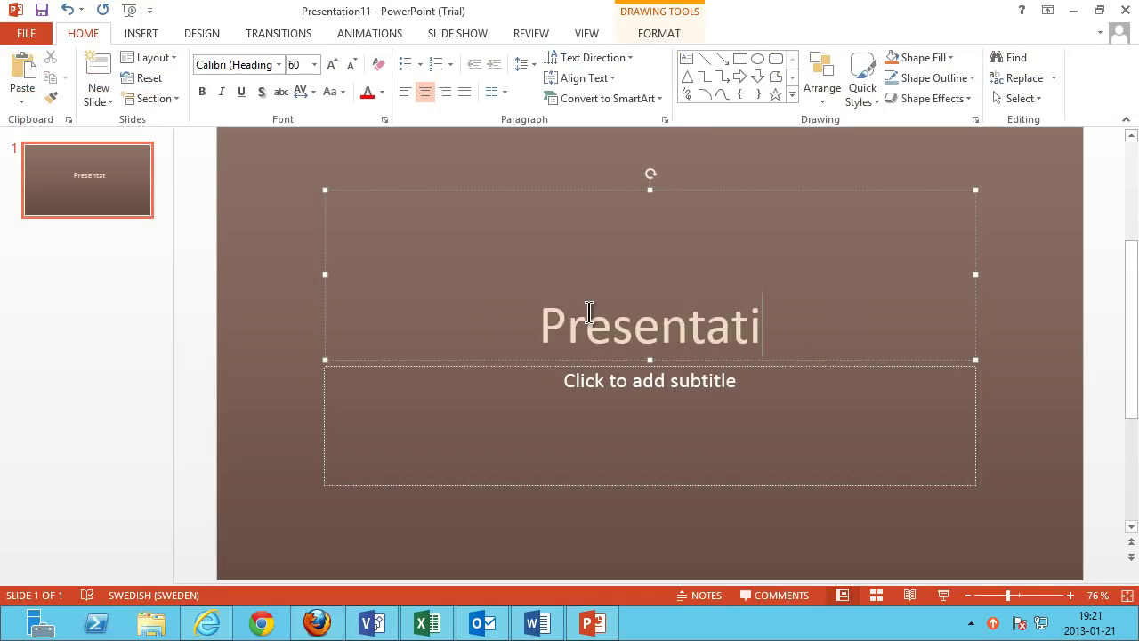
# Save the presentation as Presentation1 in Shared Documents and refresh the library.
pyautogui.click(27, 35)
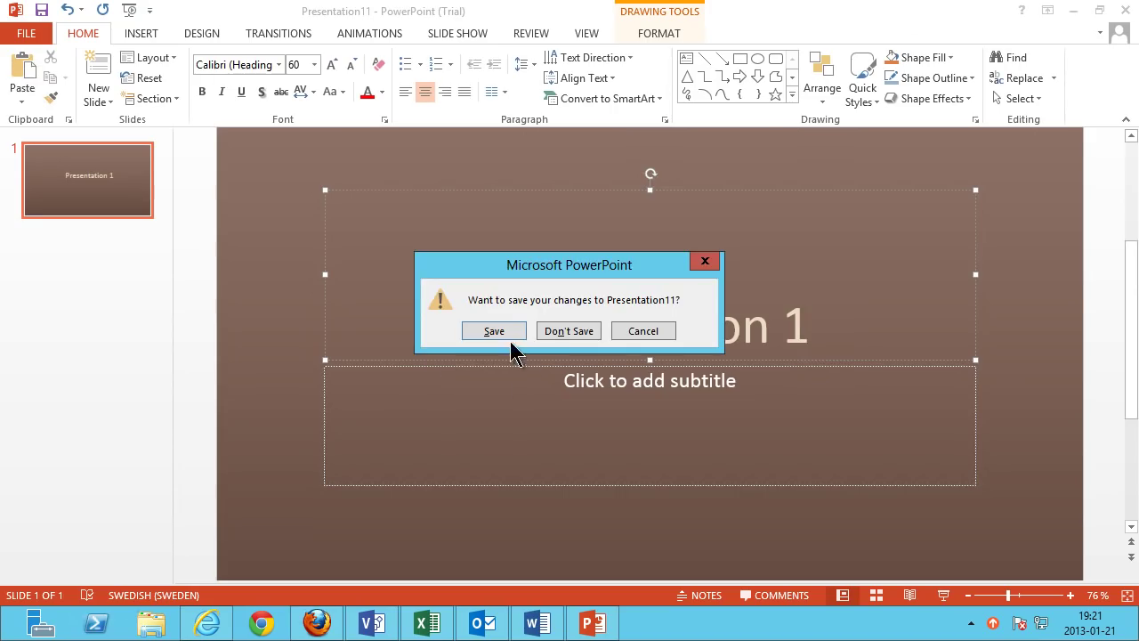
pyautogui.click(507, 329)
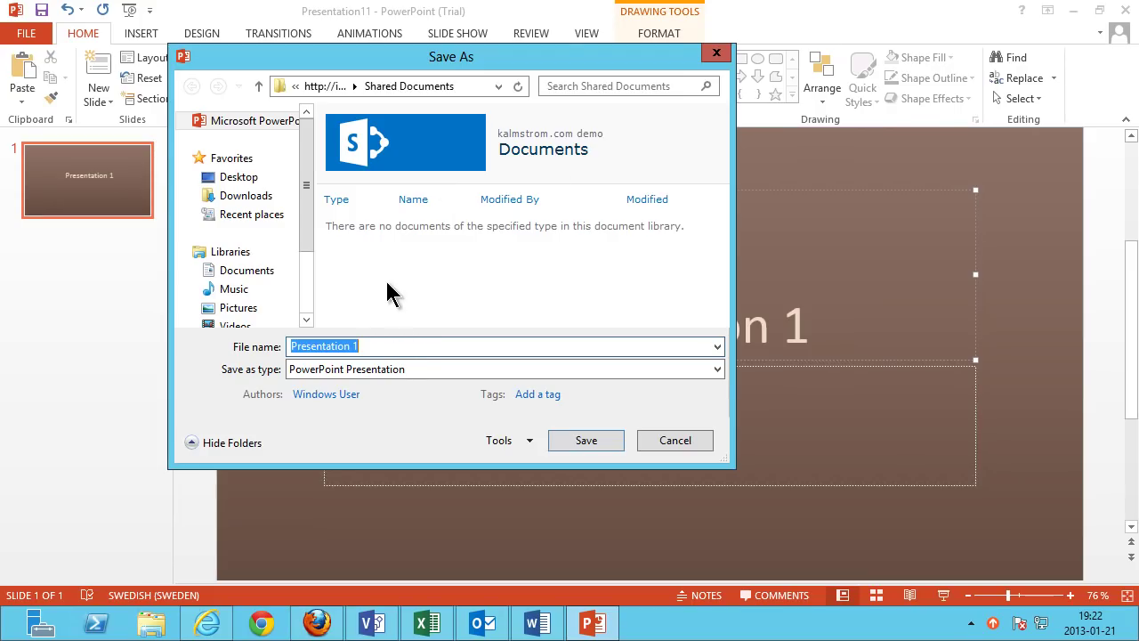
pyautogui.write('Presentation1')
pyautogui.click(598, 445)
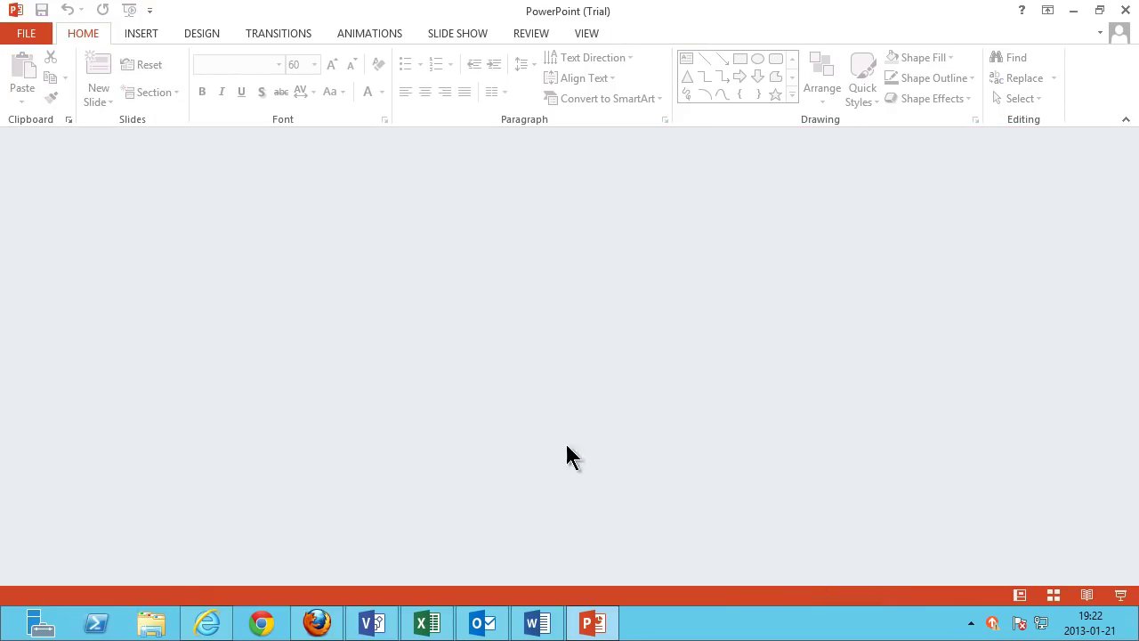
pyautogui.click(207, 623)
pyautogui.click(554, 35)
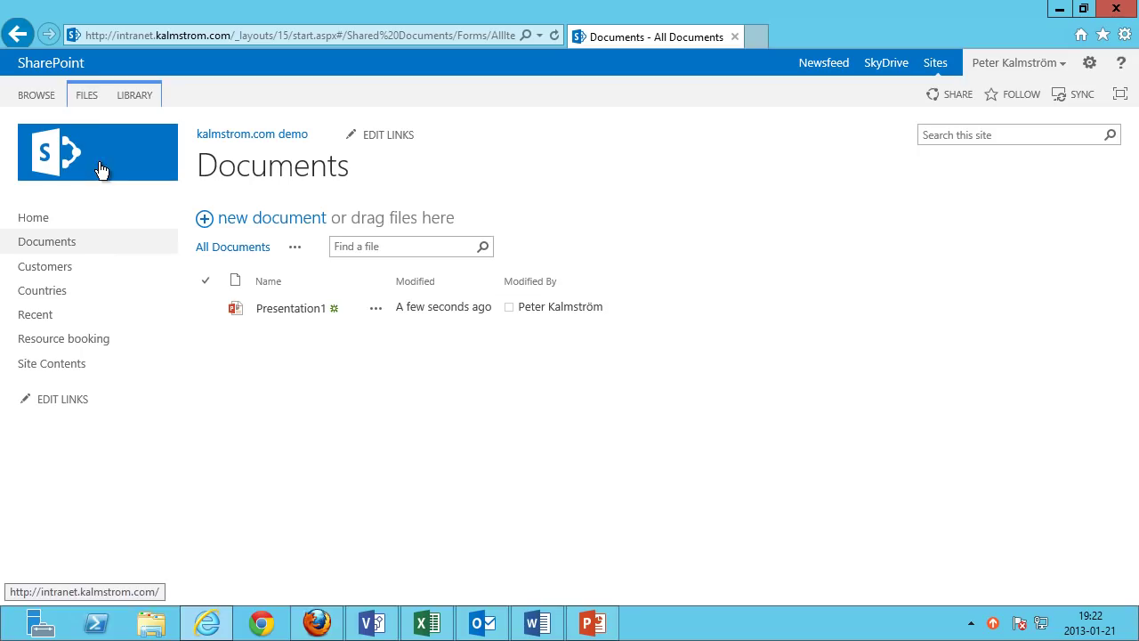
# Create a new Contoso Docs document and fill it with =rand-style =lorem() sample paragraphs.
pyautogui.click(93, 95)
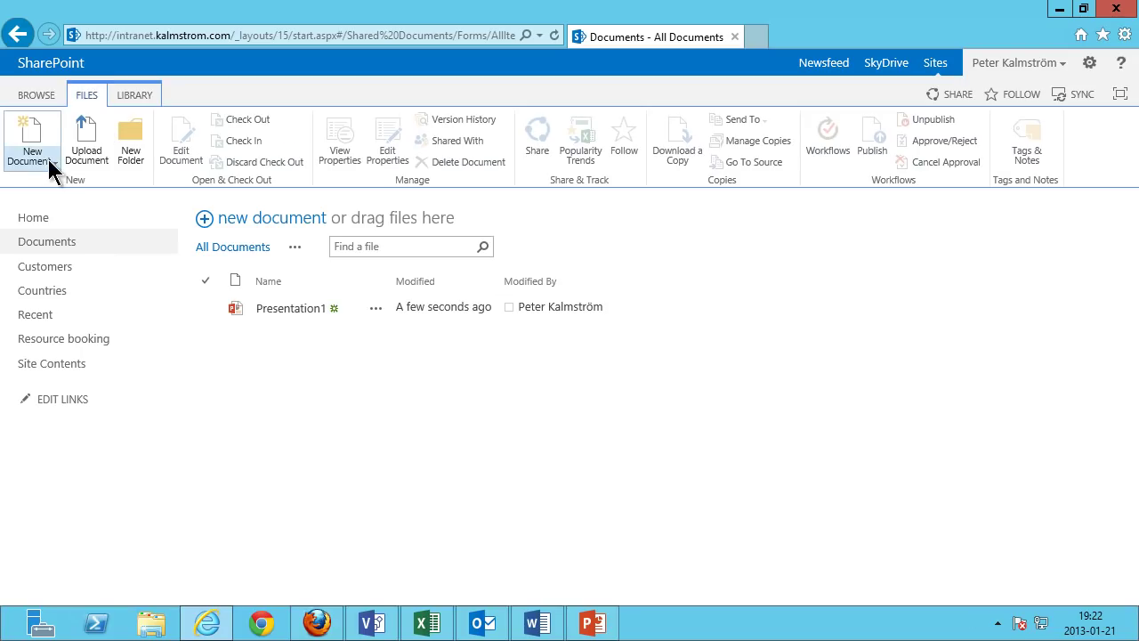
pyautogui.click(50, 161)
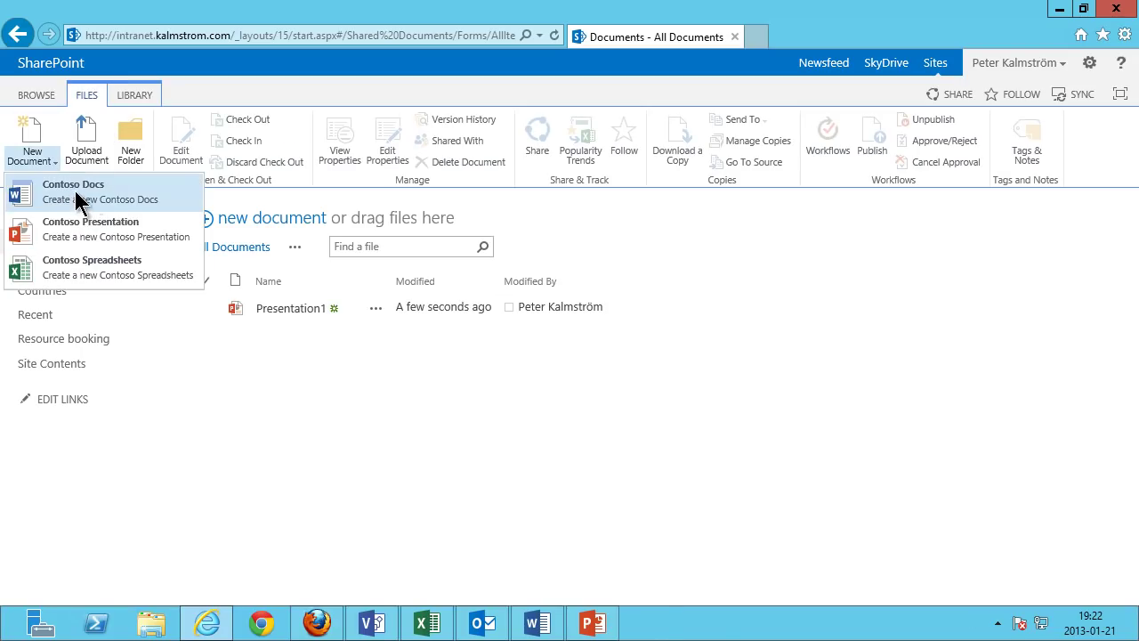
pyautogui.click(74, 189)
pyautogui.click(637, 420)
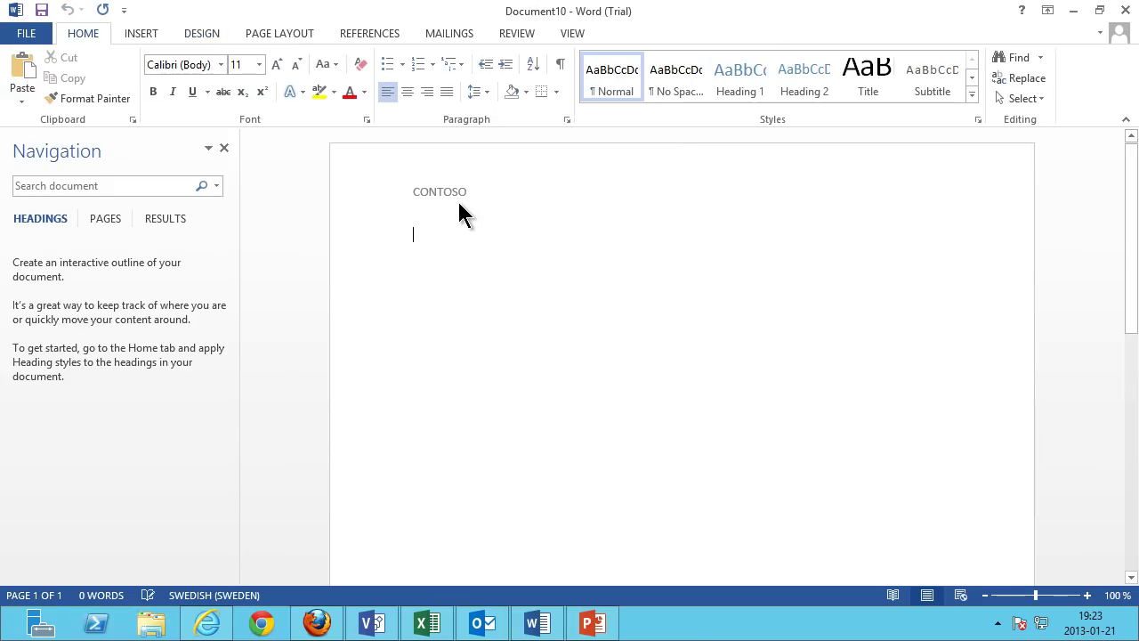
pyautogui.write('=r')
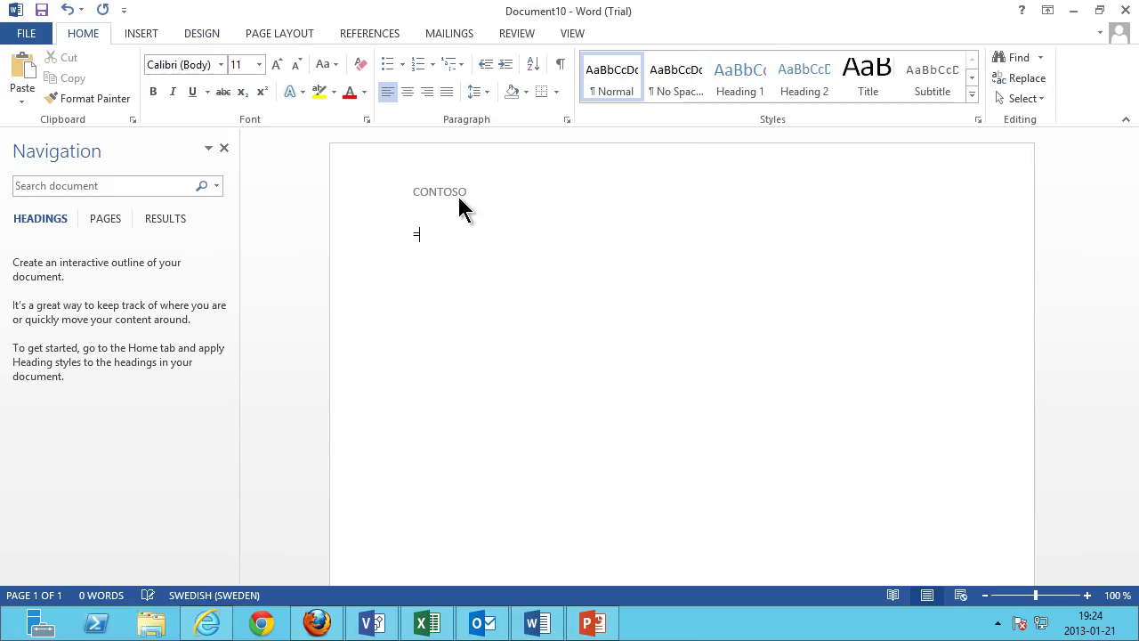
pyautogui.write('lor')
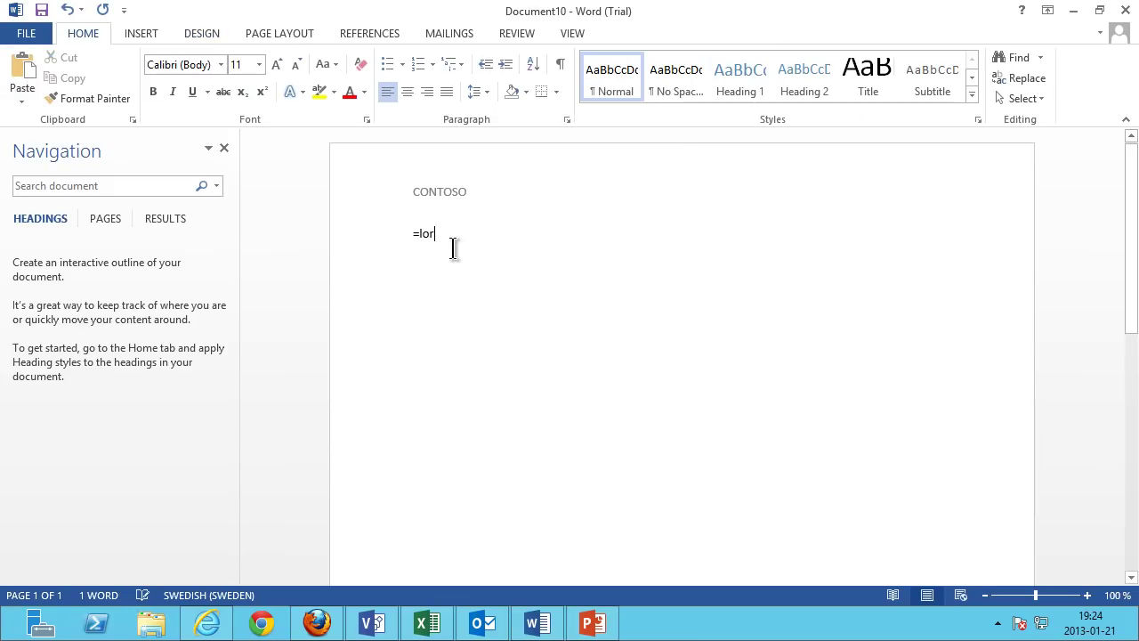
pyautogui.write('em()')
pyautogui.press('Return')
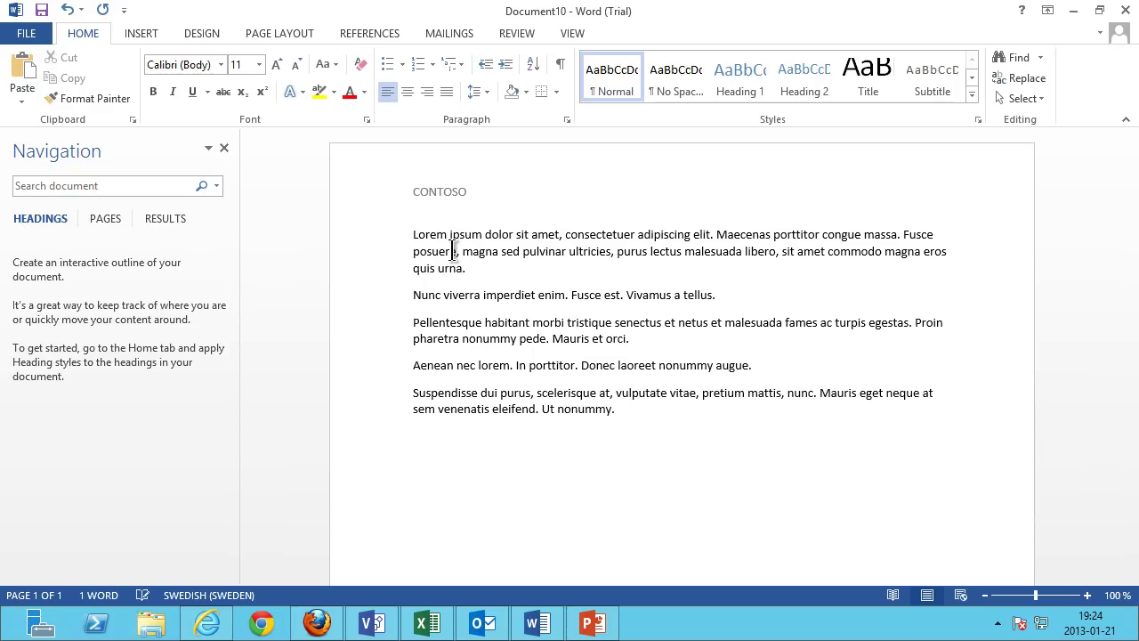
# Close the document, saving it into the SharePoint Shared Documents library.
pyautogui.click(26, 34)
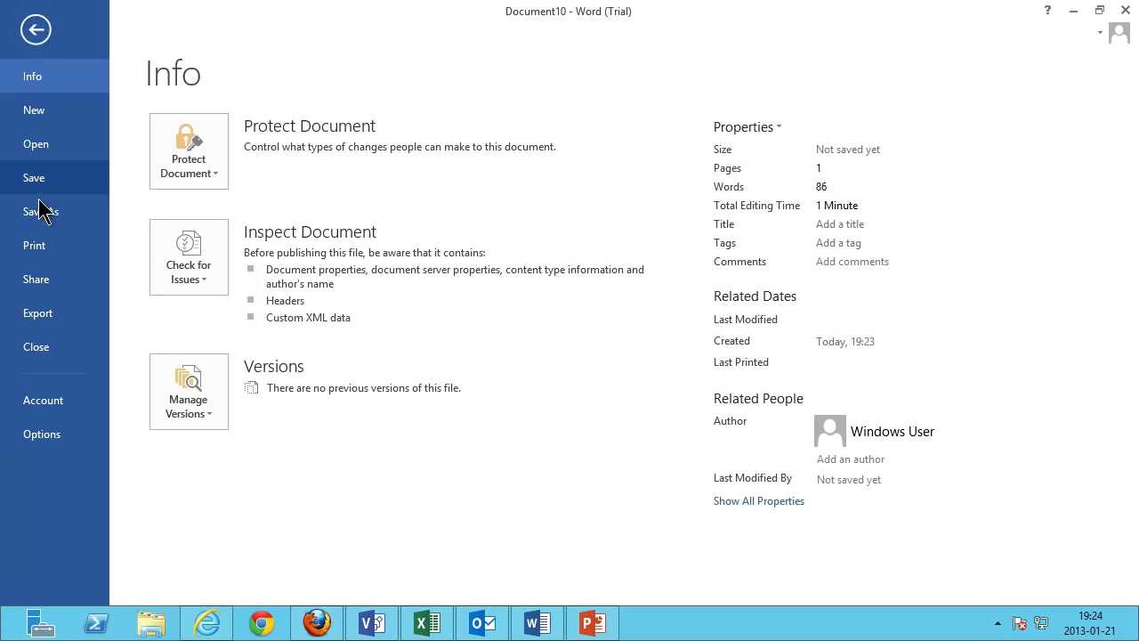
pyautogui.click(36, 349)
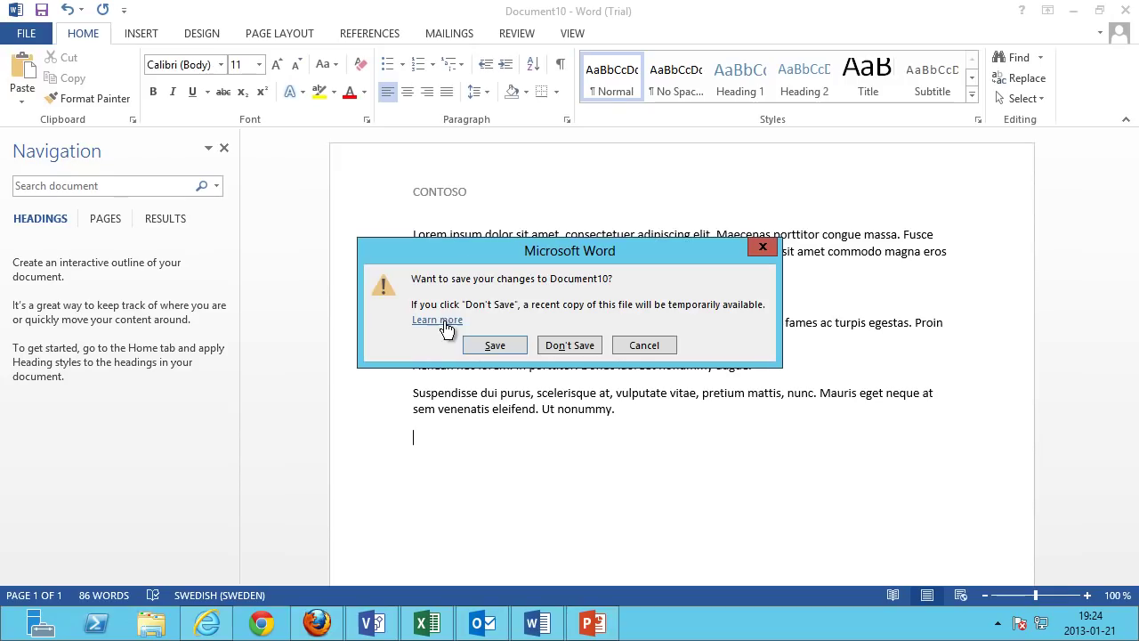
pyautogui.click(488, 341)
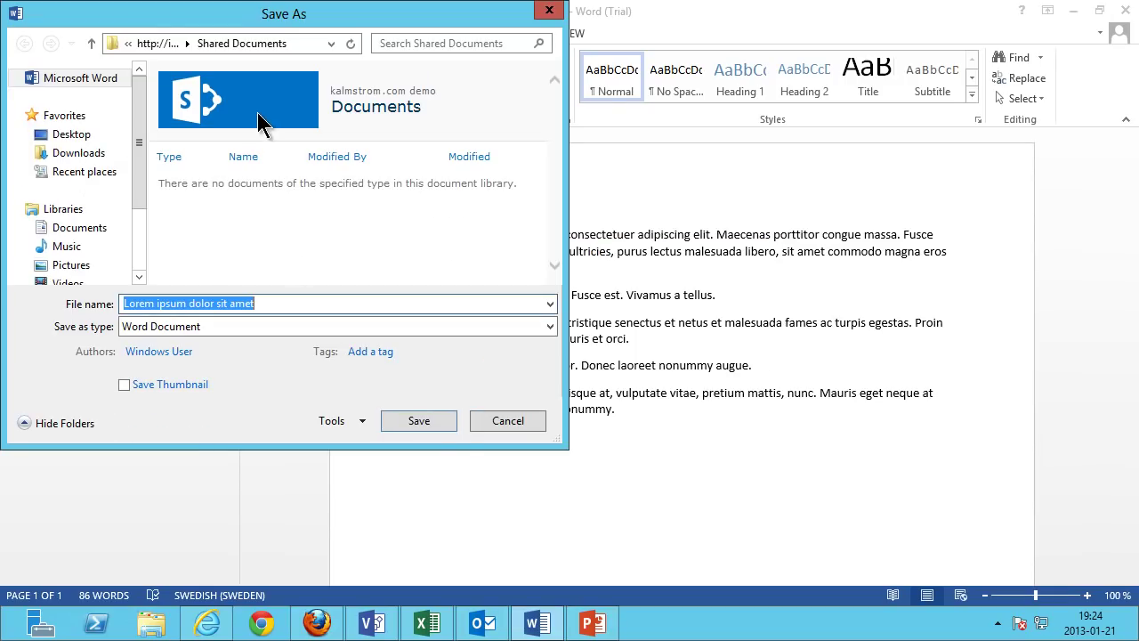
pyautogui.click(447, 422)
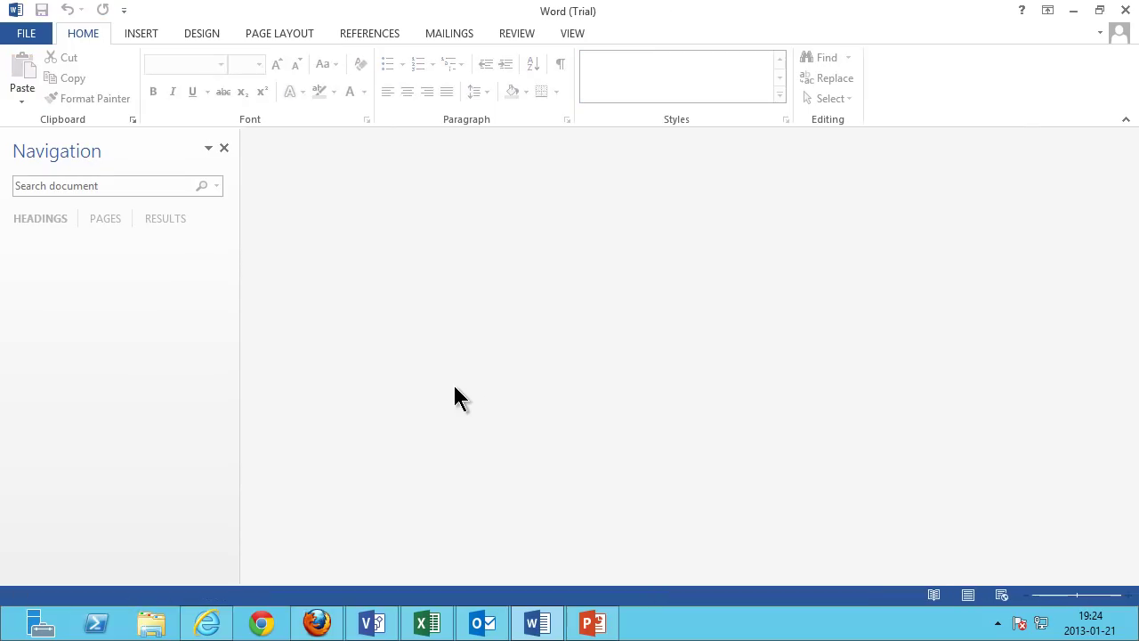
# Switch back to the SharePoint site in the browser.
pyautogui.click(220, 627)
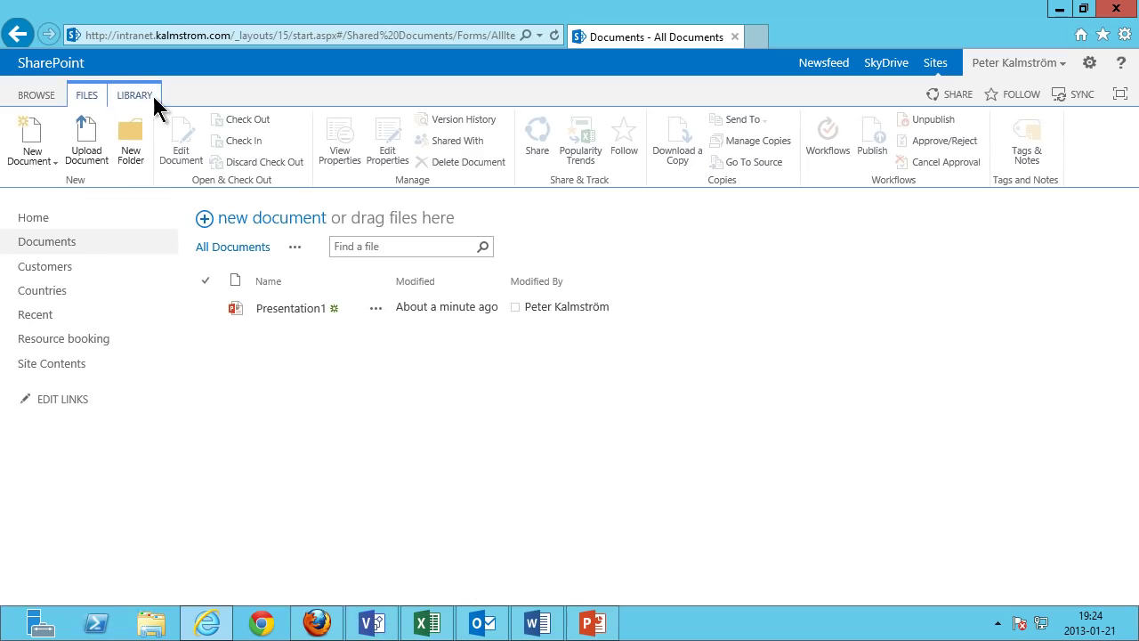
# Save the Documents library as a template with file and template name 'Contoso Document library'.
pyautogui.click(150, 94)
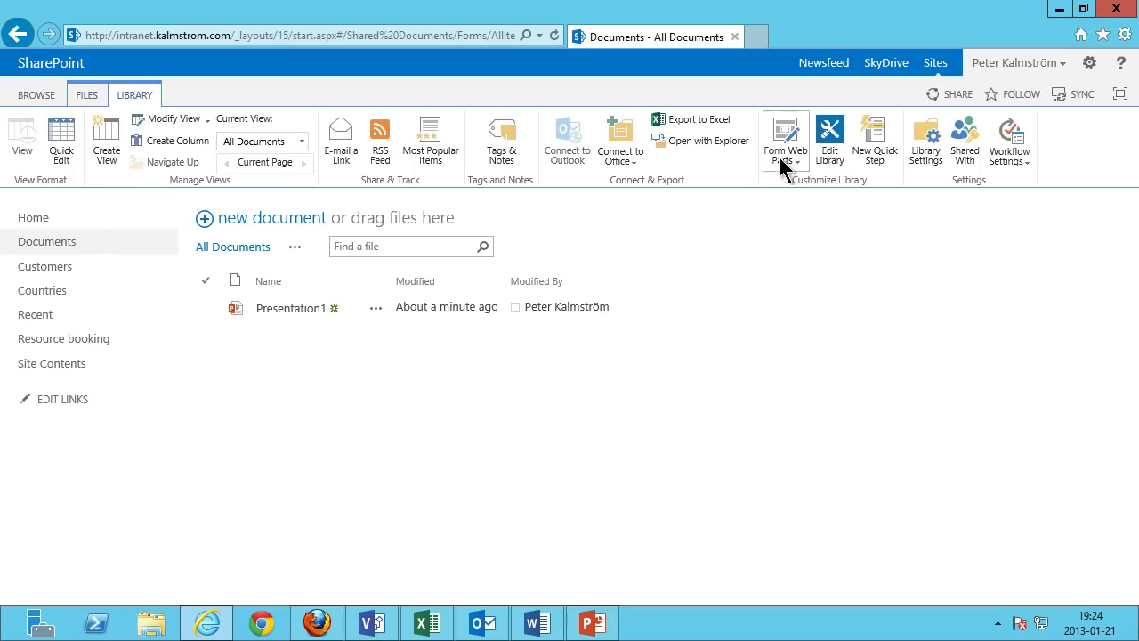
pyautogui.click(925, 143)
pyautogui.click(564, 374)
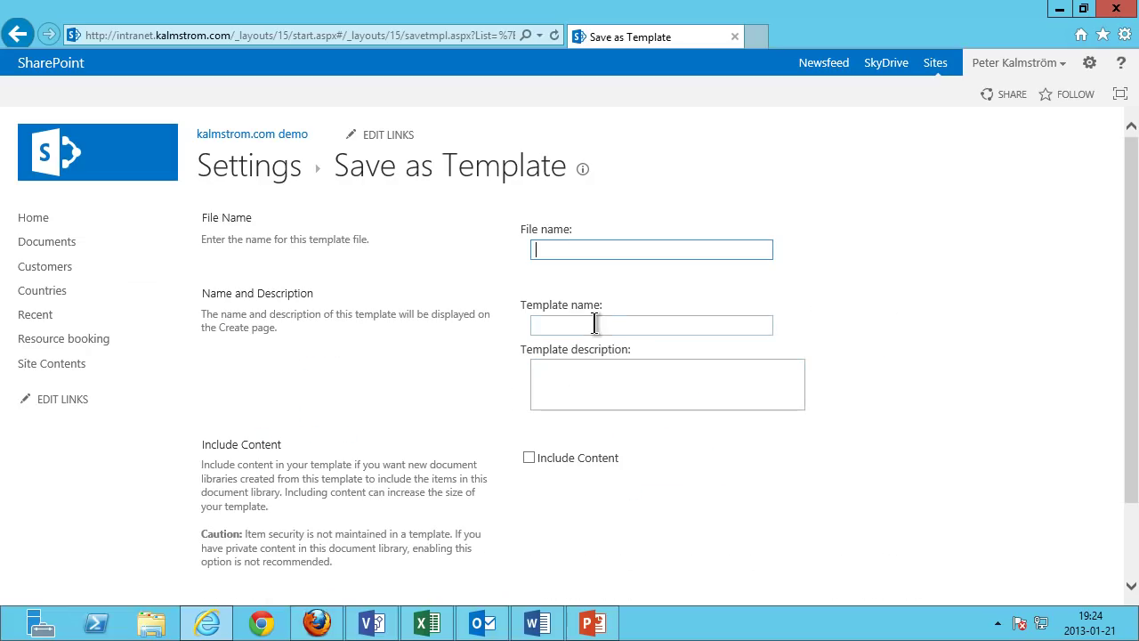
pyautogui.write('Contos')
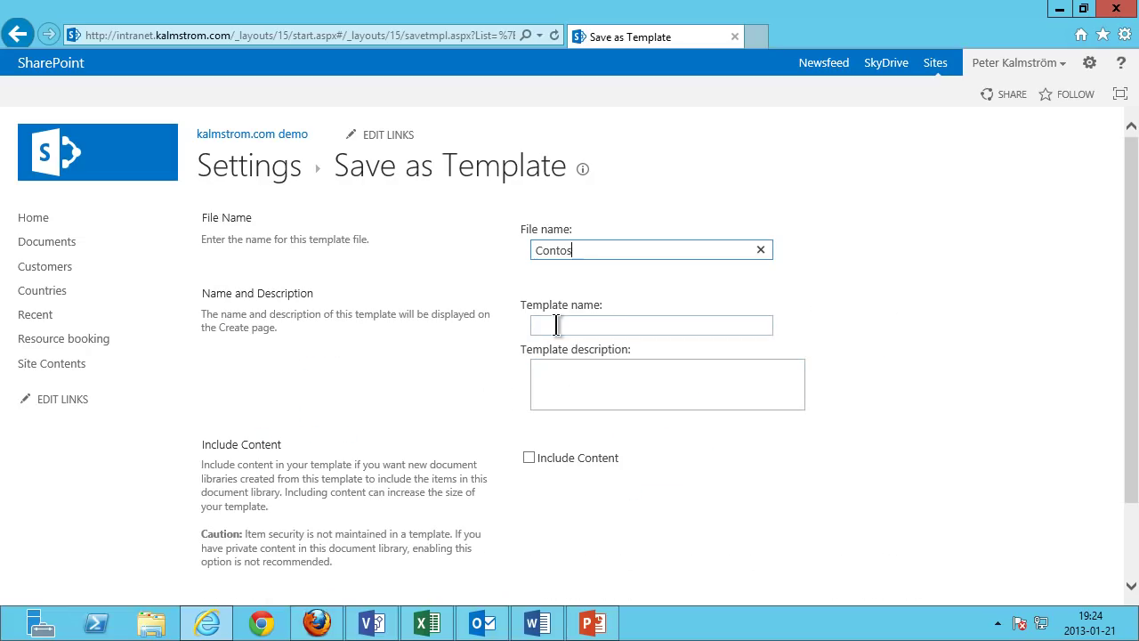
pyautogui.write('o Document library')
pyautogui.click(559, 326)
pyautogui.write('Contoso Document library')
pyautogui.moveTo(1129, 466); pyautogui.dragTo(1119, 550)
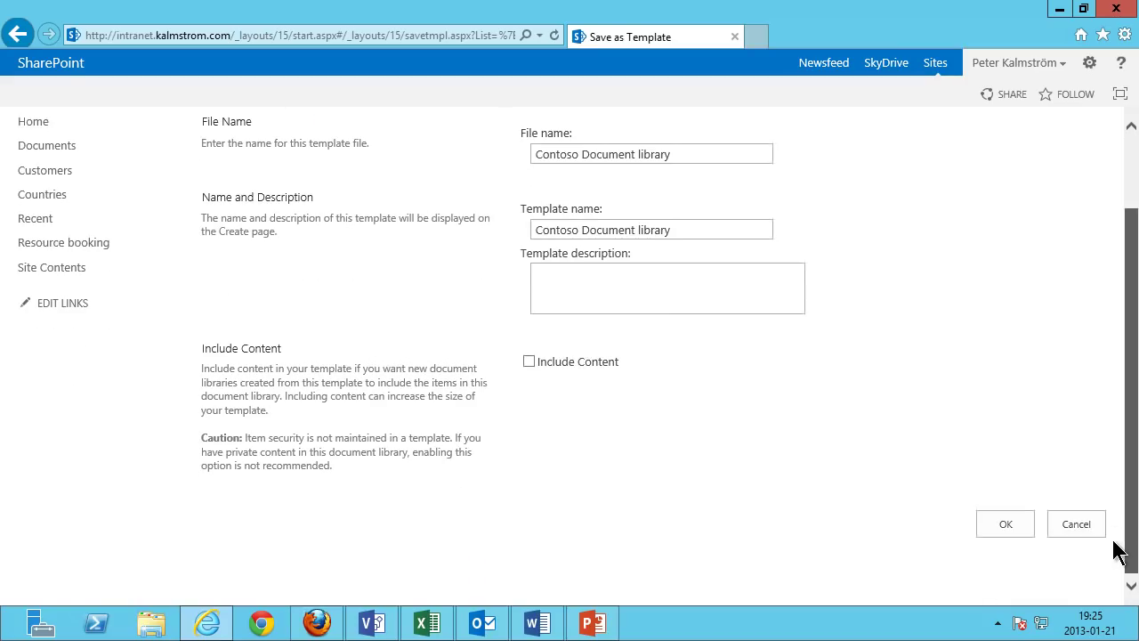
pyautogui.click(1019, 532)
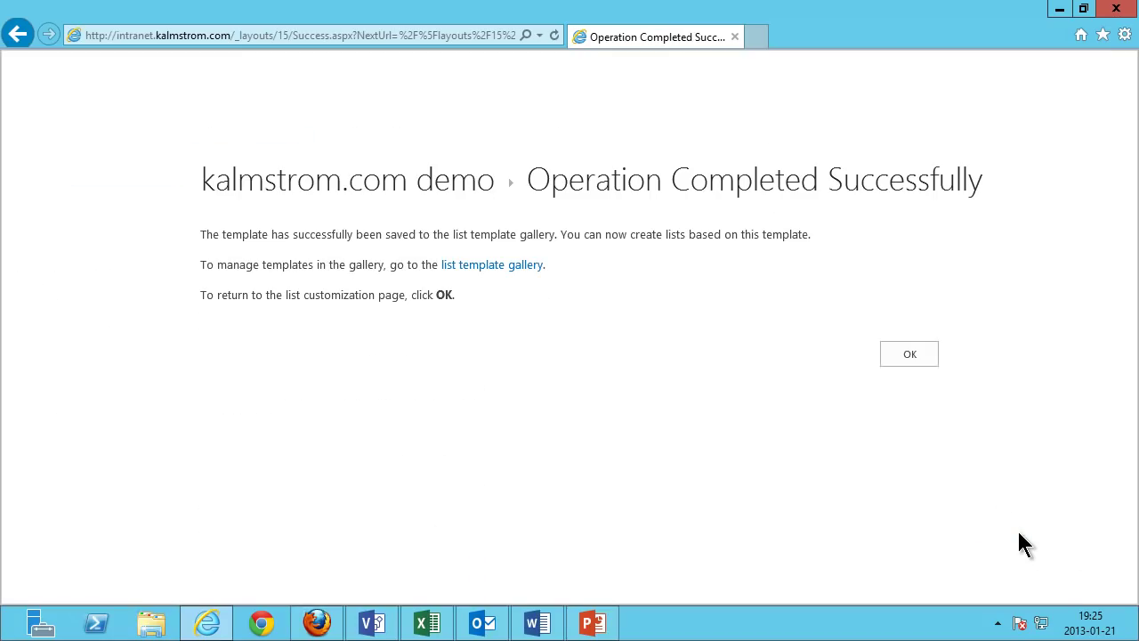
# Dismiss the success message, go to the site's home page and start adding an app from Site Contents.
pyautogui.click(908, 354)
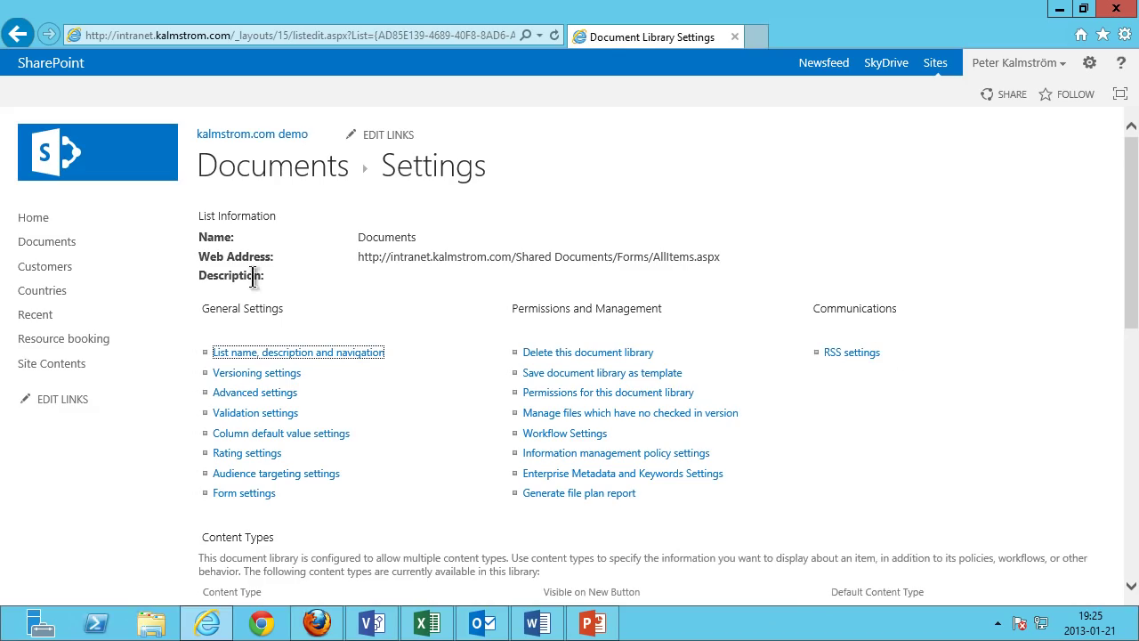
pyautogui.click(50, 221)
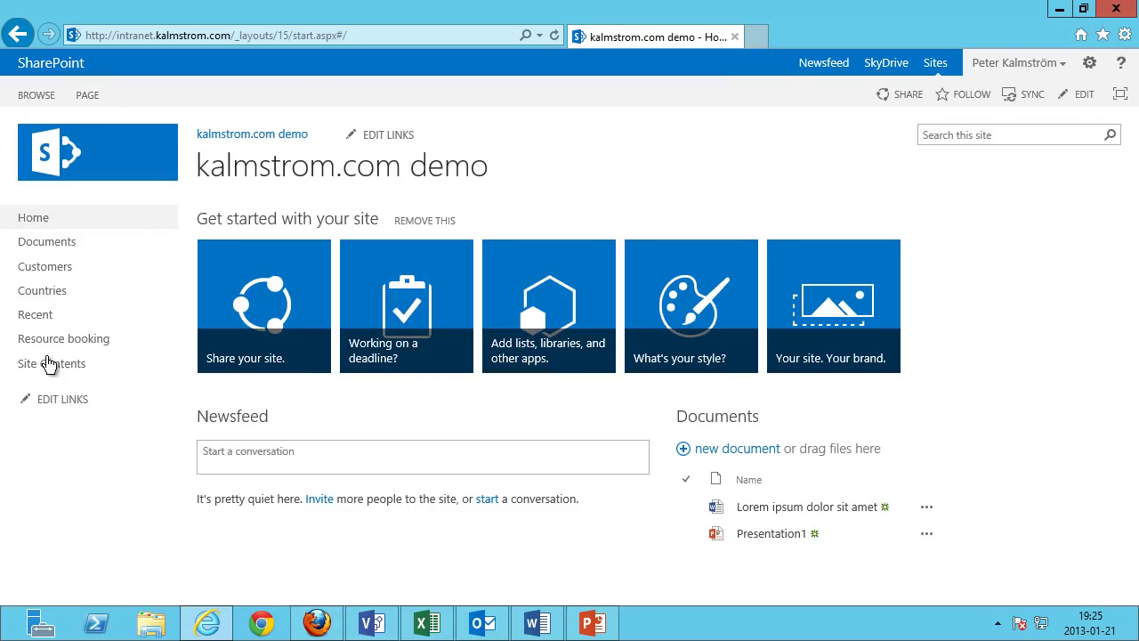
pyautogui.click(49, 365)
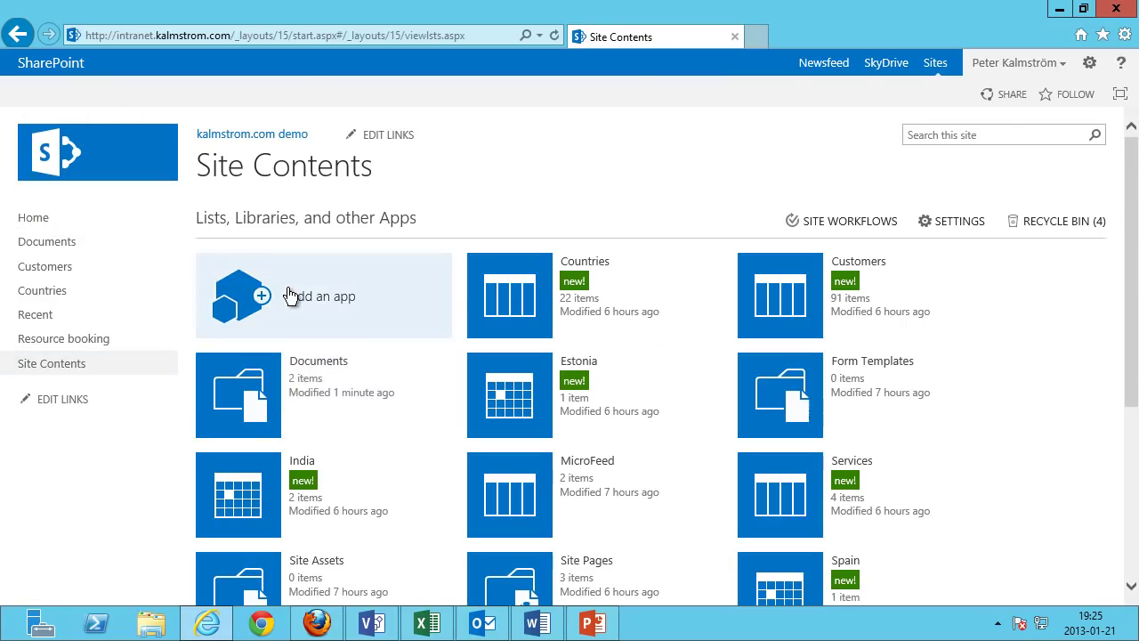
pyautogui.click(300, 292)
# Search apps for 'contoso' and create library Docs 2 from the Contoso Document library template.
pyautogui.click(234, 216)
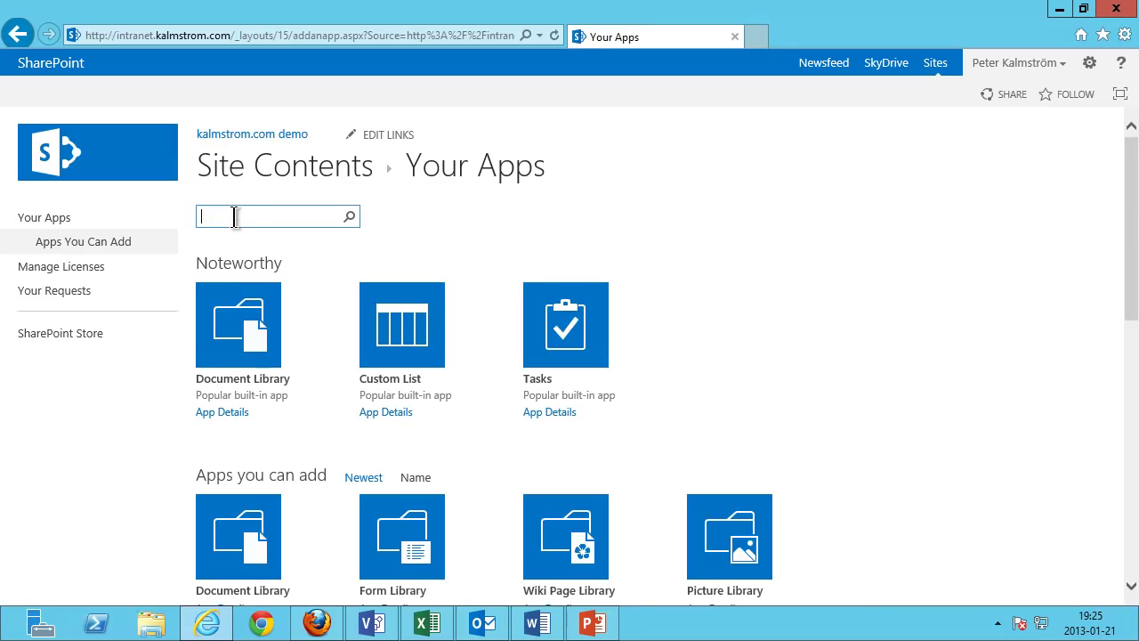
pyautogui.write('contoso')
pyautogui.press('Return')
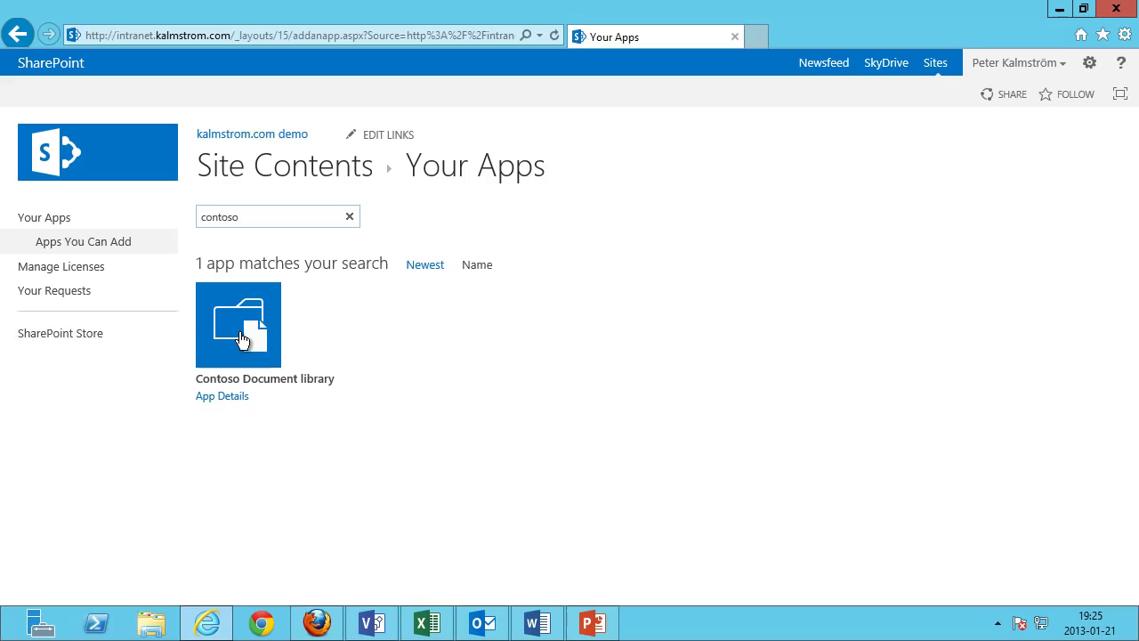
pyautogui.click(242, 339)
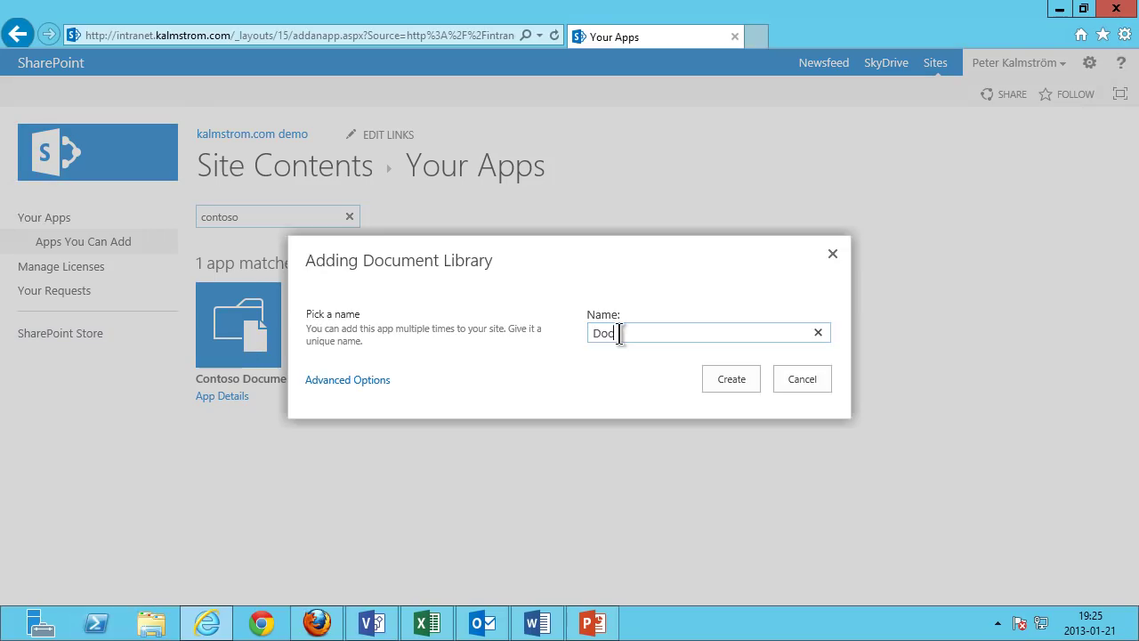
pyautogui.click(711, 372)
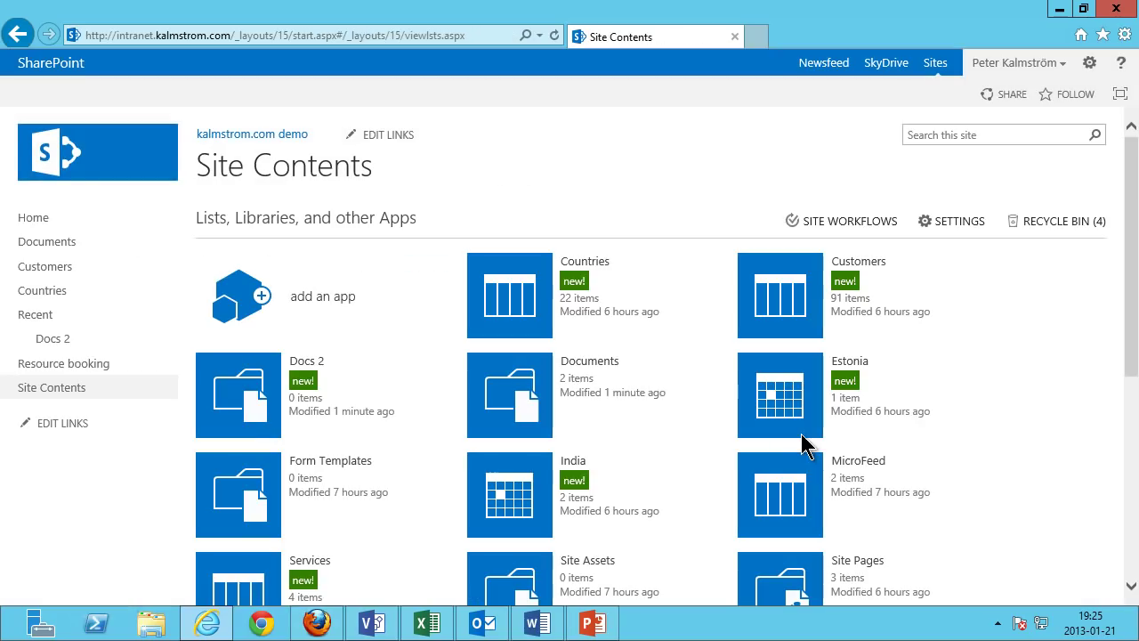
# Open Docs 2 and list its New Document choices: Contoso Docs, Presentation and Spreadsheets.
pyautogui.click(76, 345)
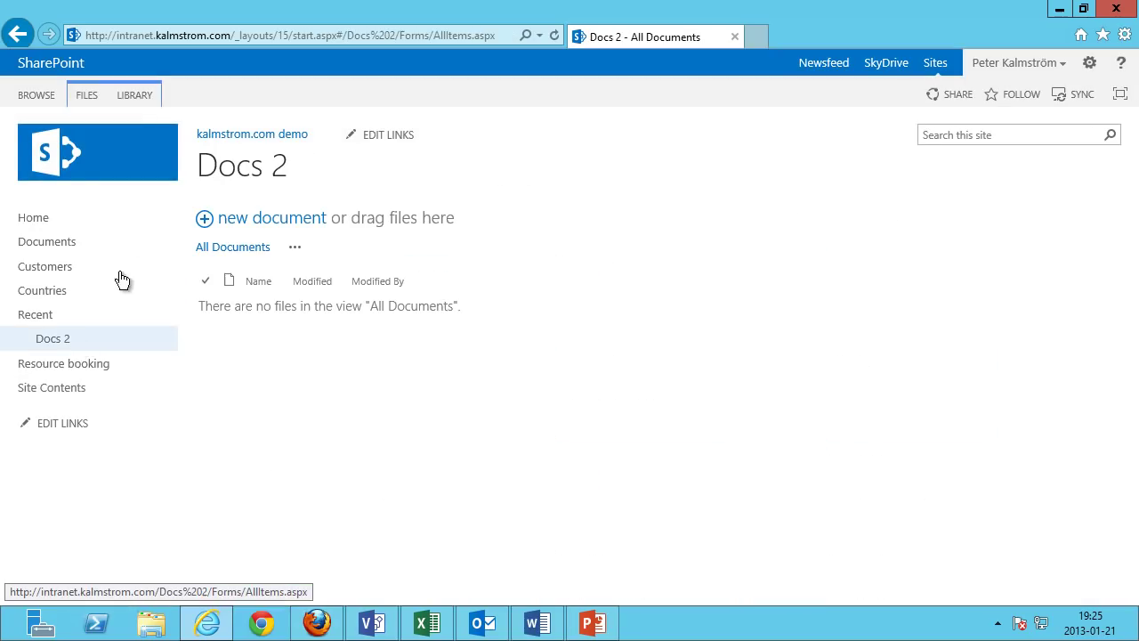
pyautogui.click(86, 93)
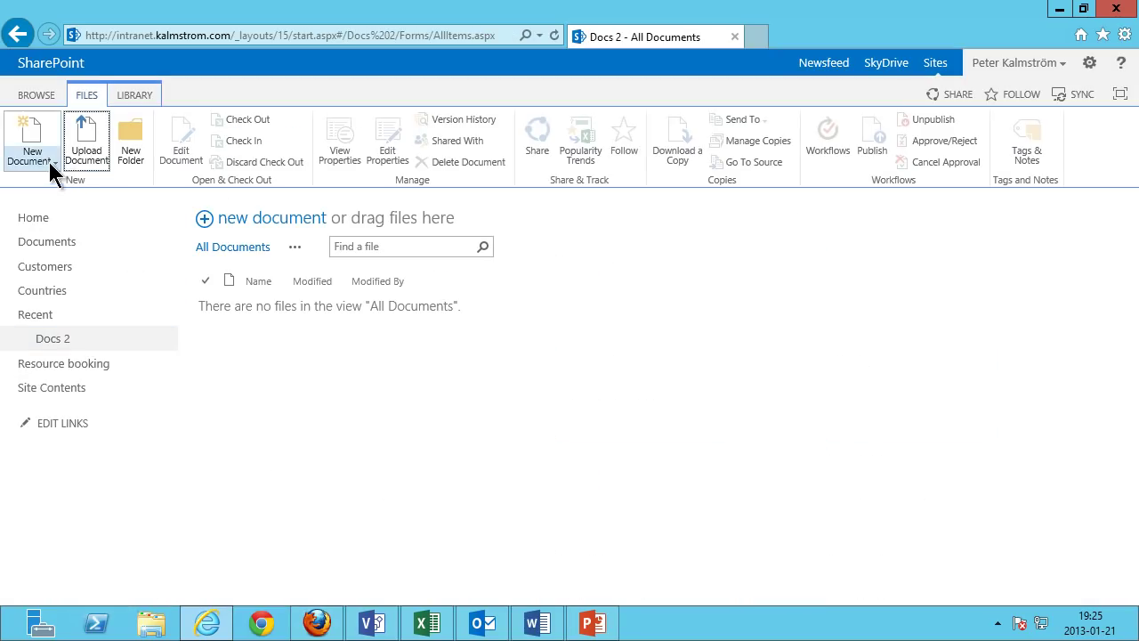
pyautogui.click(49, 162)
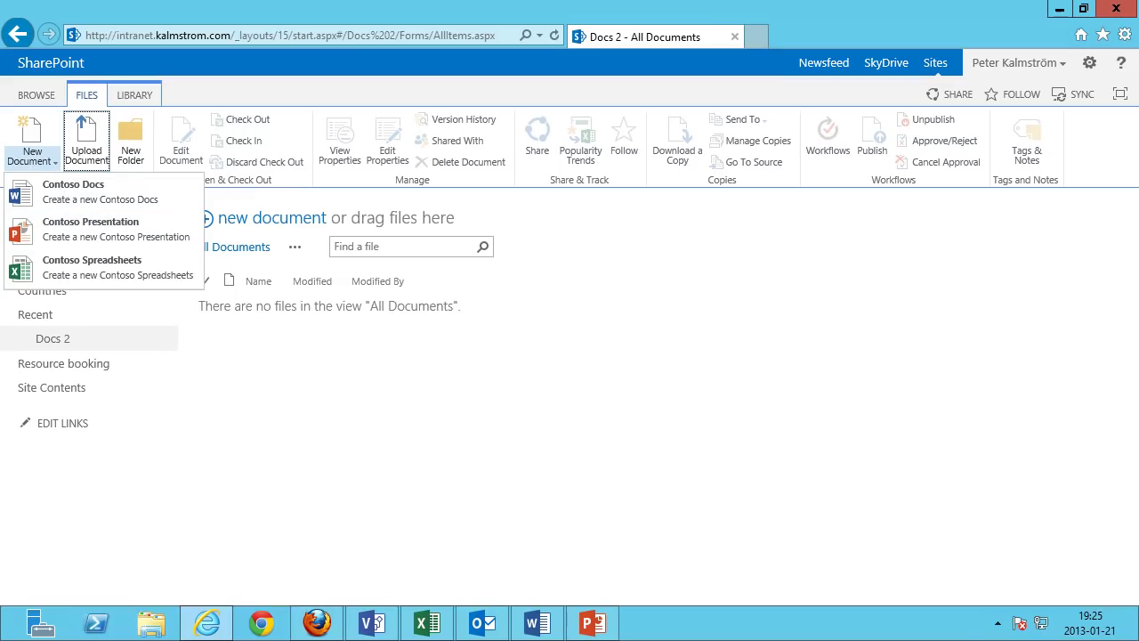